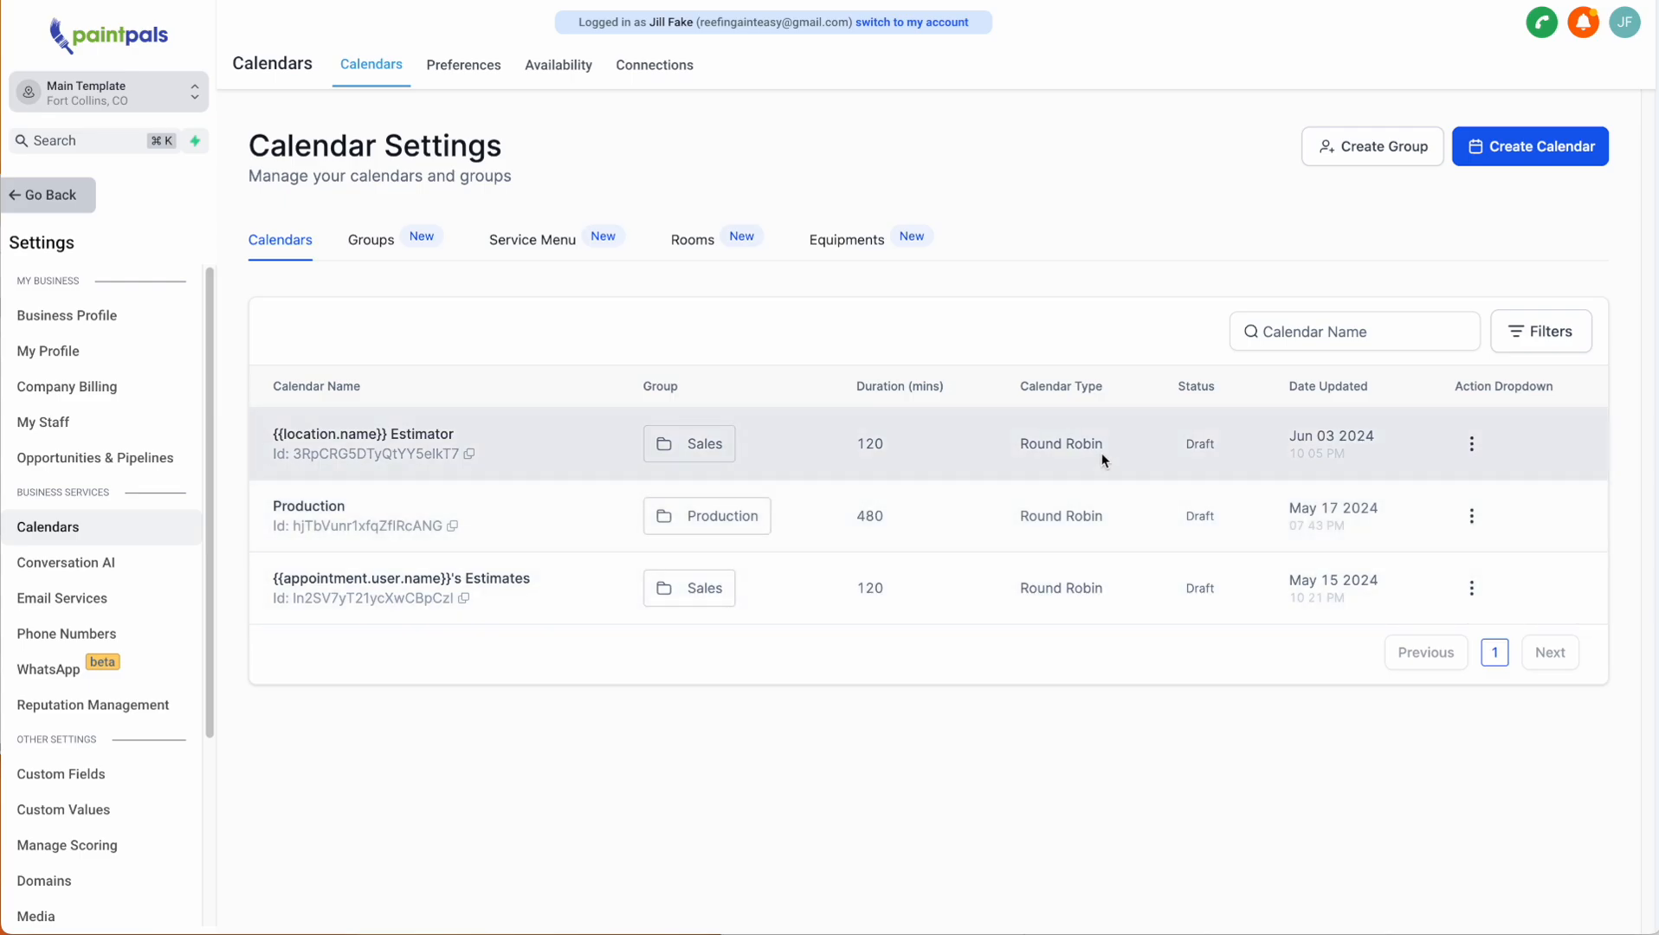
Review the scheduling types offered for a new calendar, including Round Robin, and dismiss the selection without creating one.
left_click_drag(1083, 443, 1000, 448)
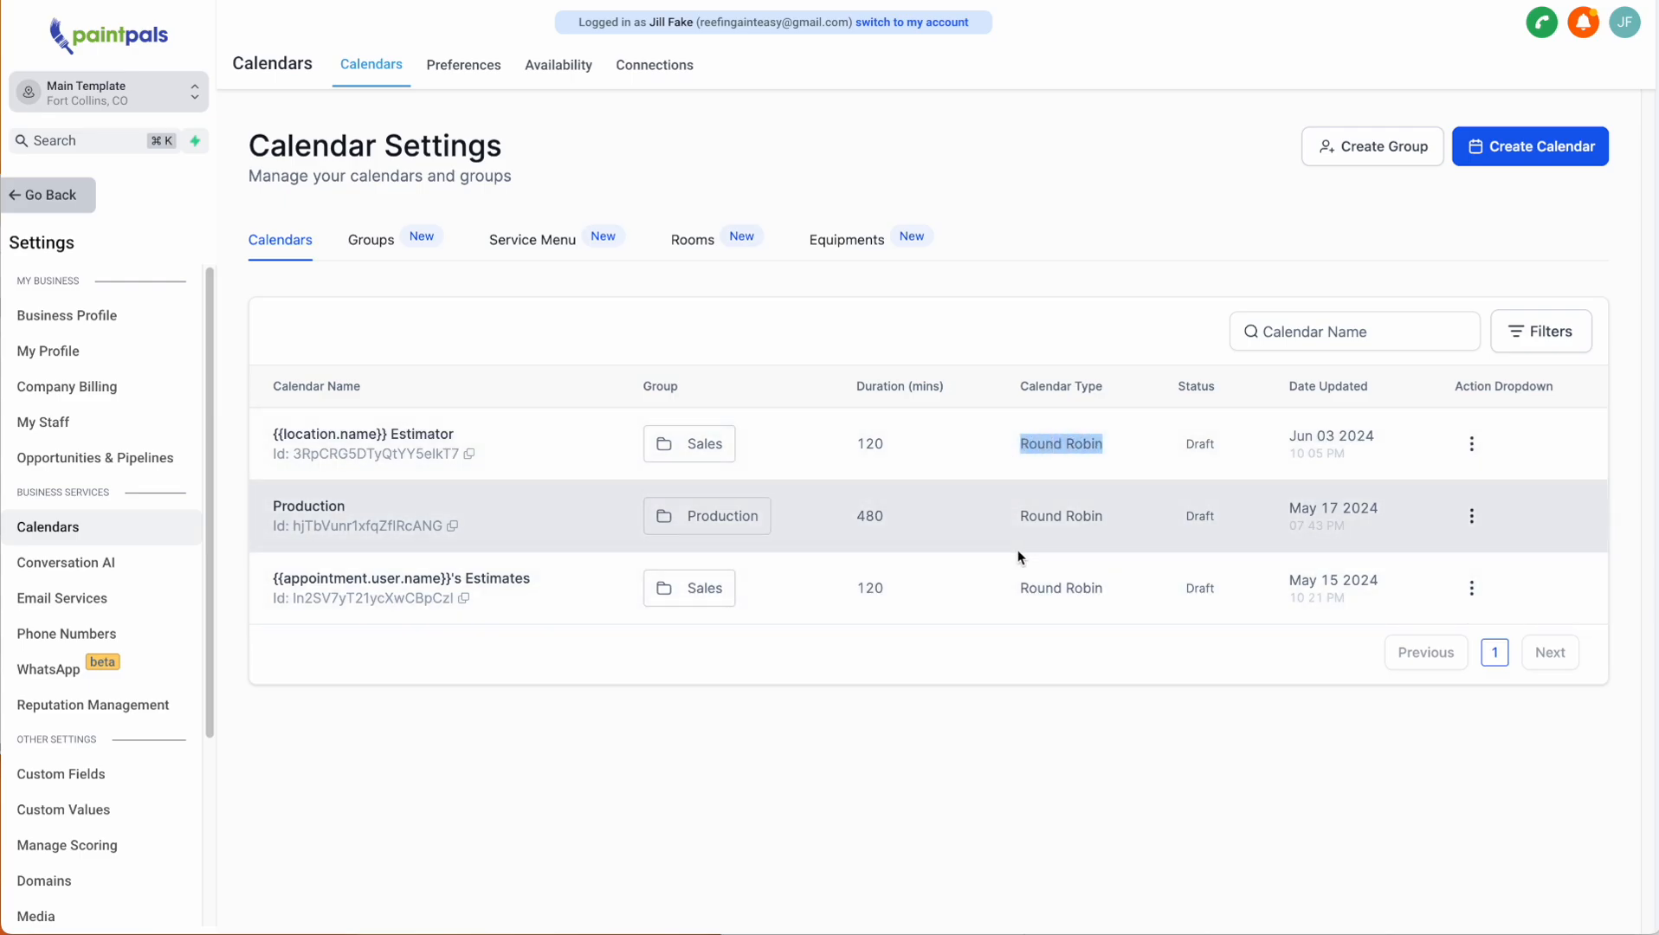
left_click(1498, 149)
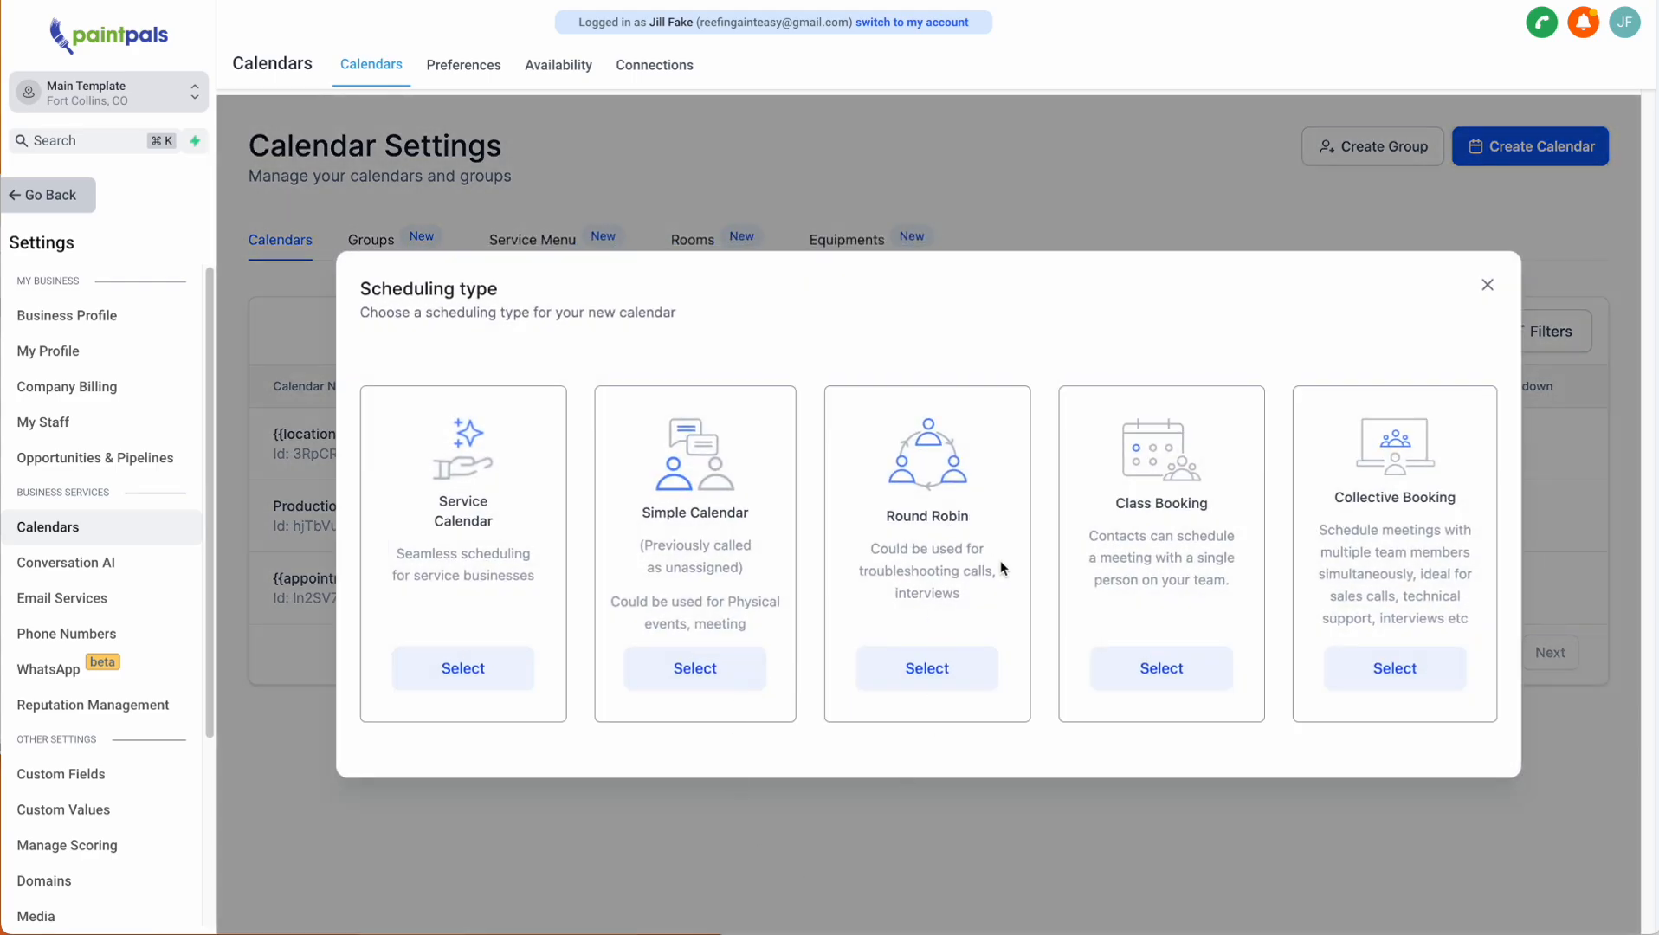
left_click(1488, 286)
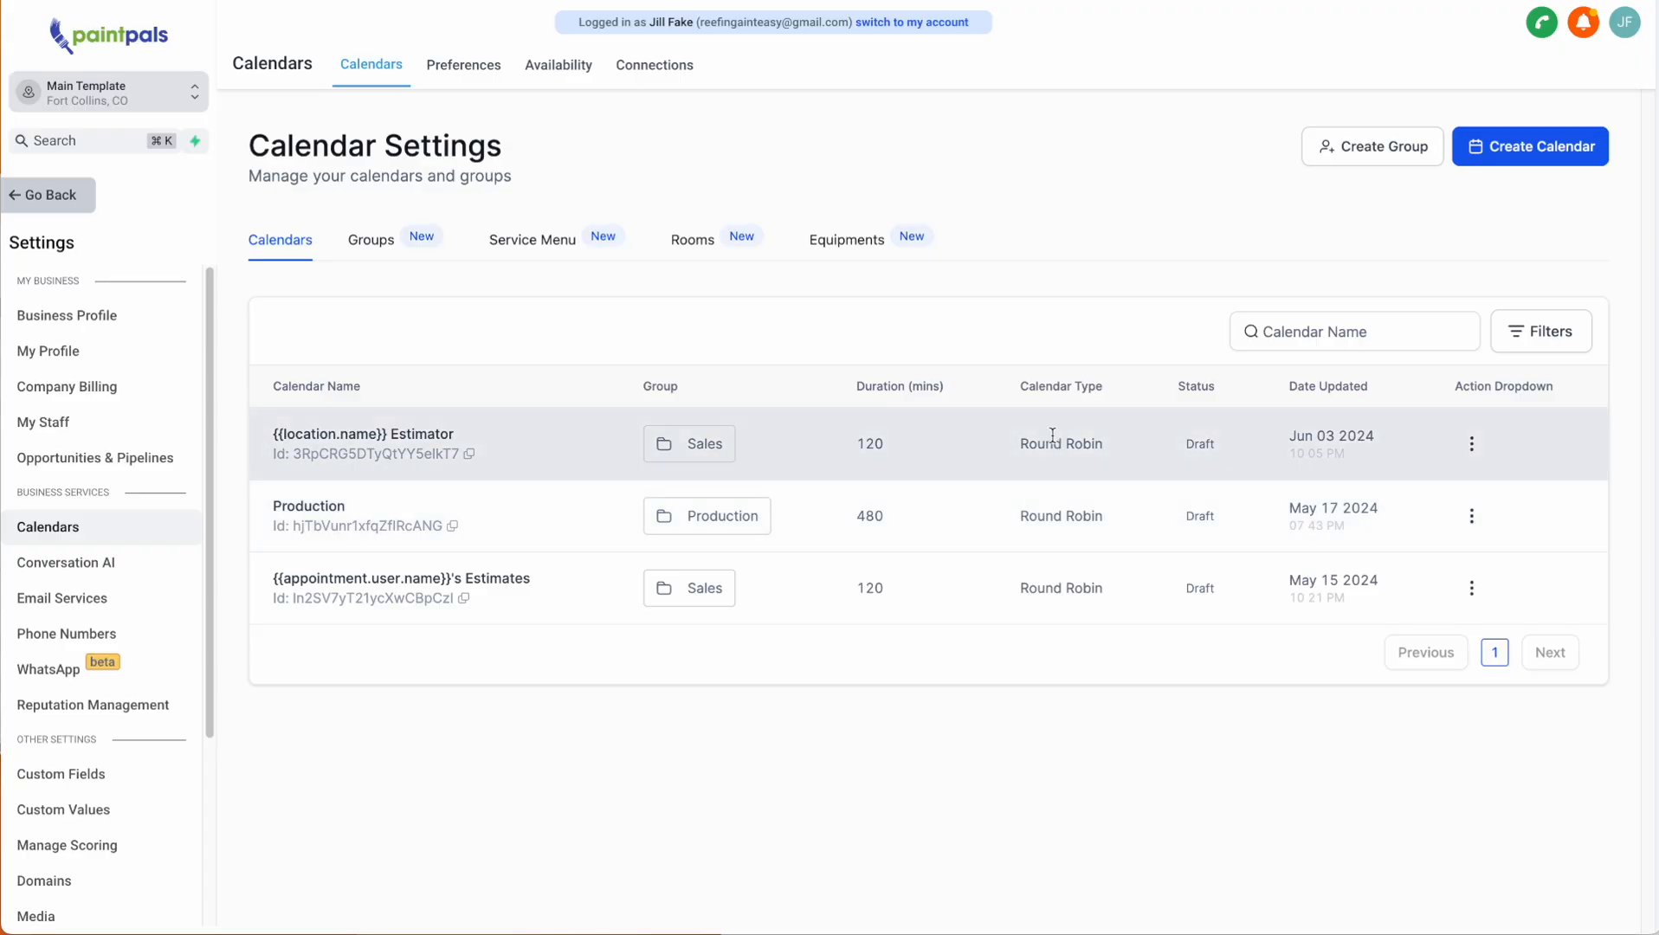
left_click(1524, 147)
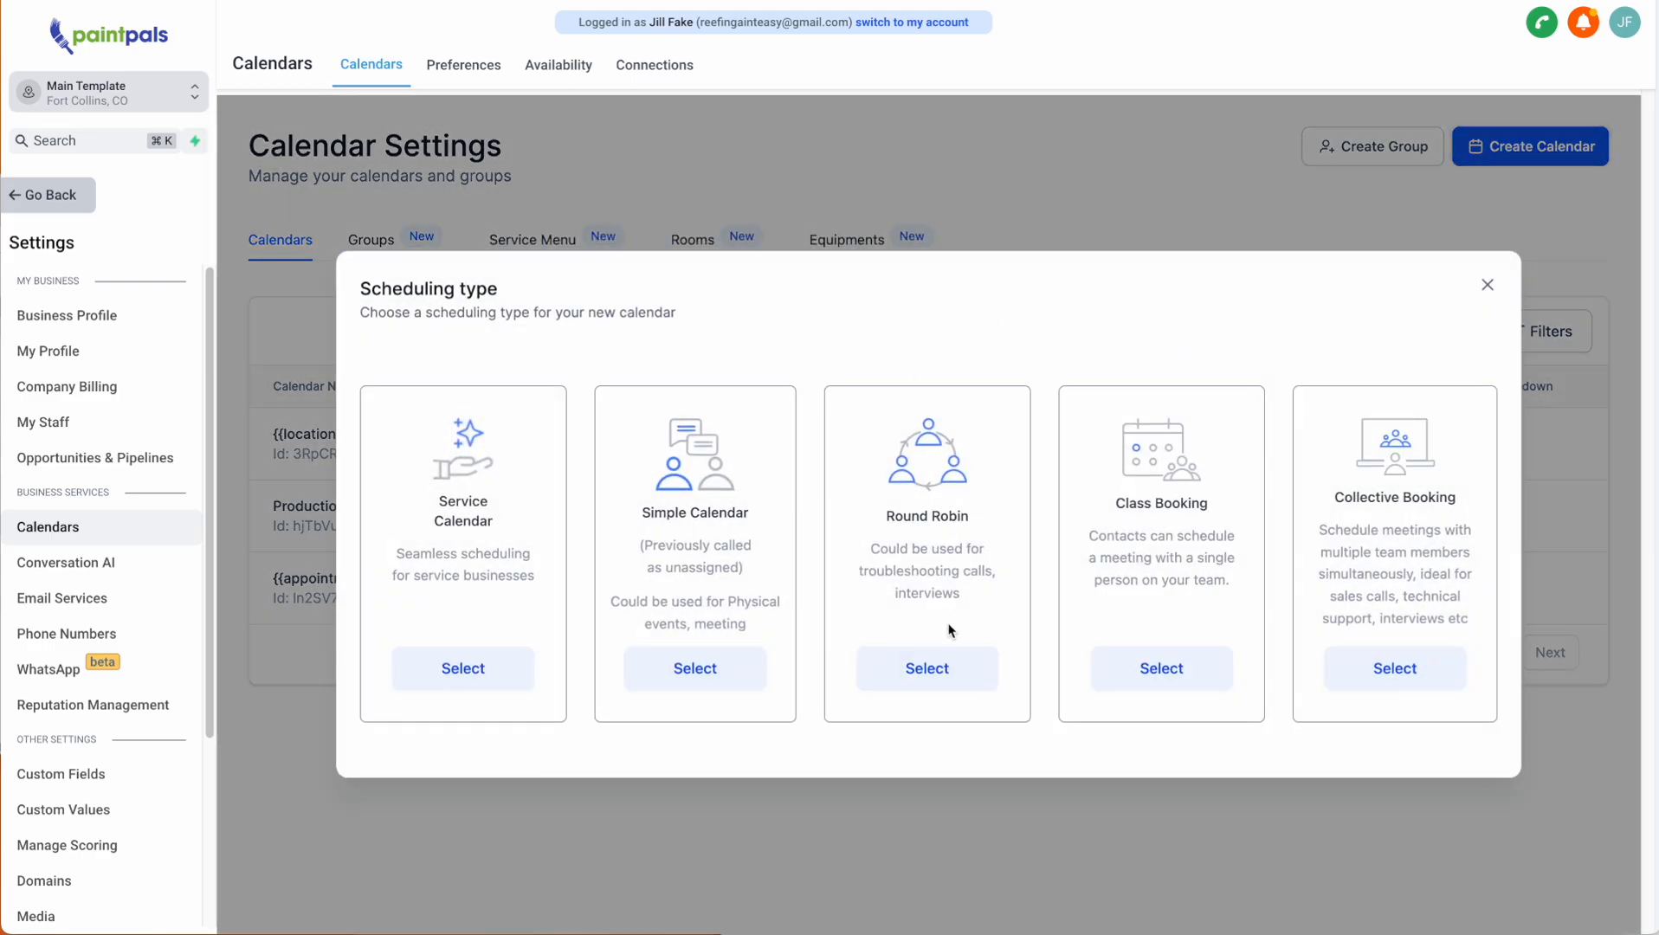
left_click(1486, 286)
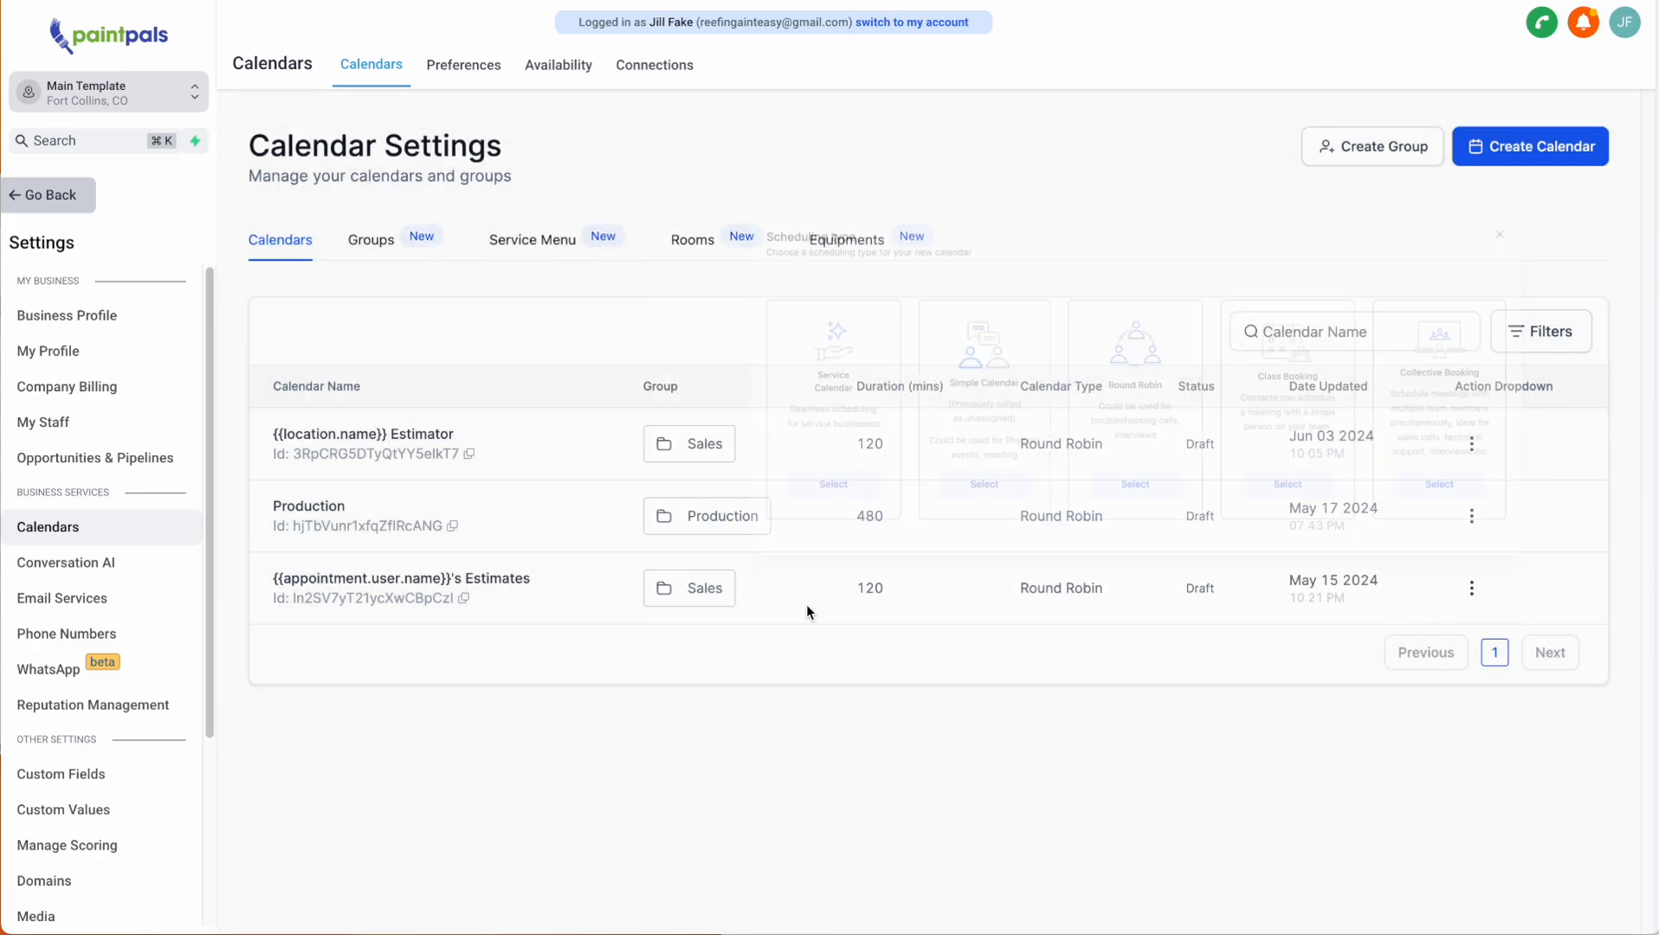
Open the {{location.name}} Estimator calendar for editing.
left_click_drag(279, 436, 455, 434)
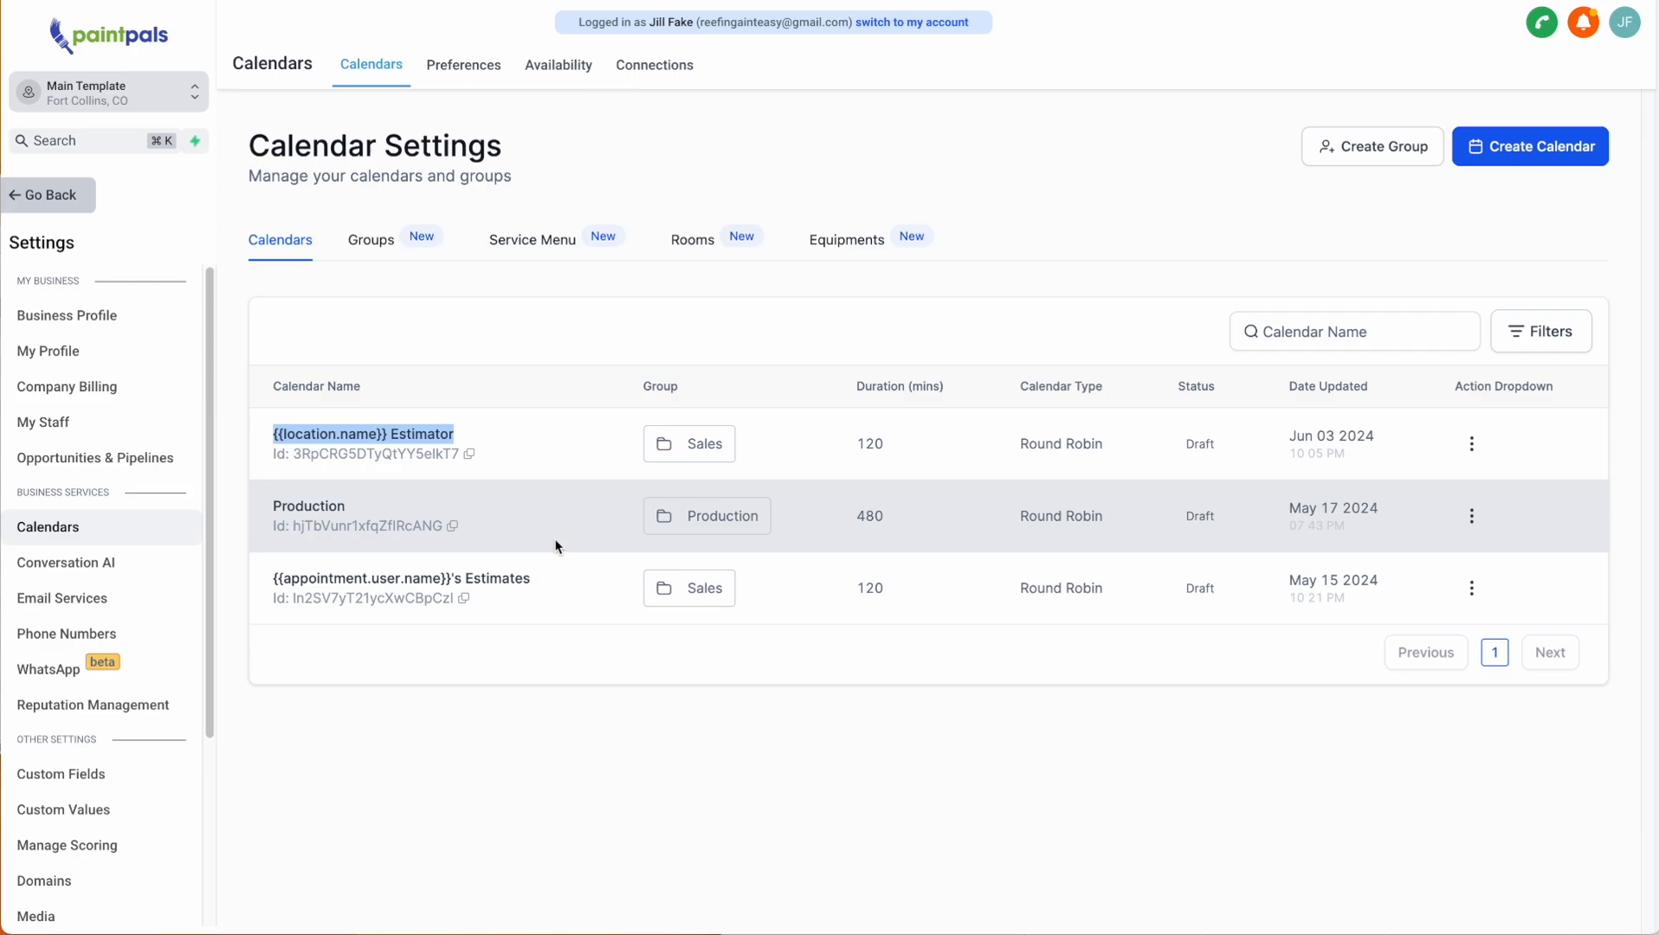
left_click(1472, 444)
left_click(1545, 449)
left_click(1472, 443)
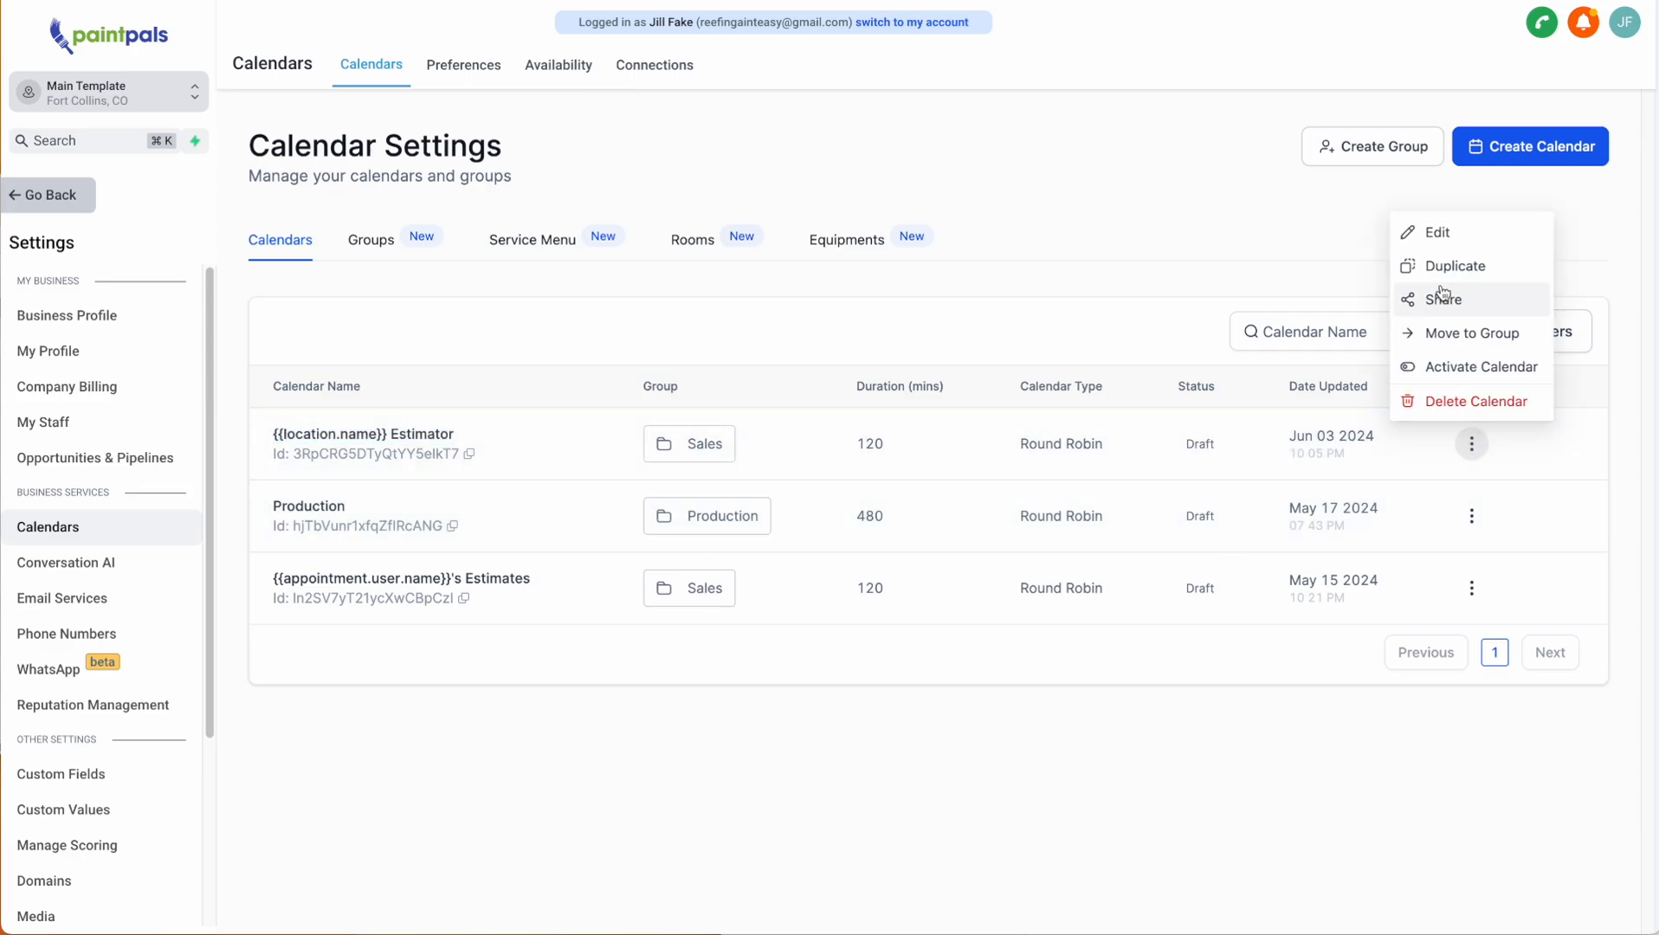
left_click(1432, 227)
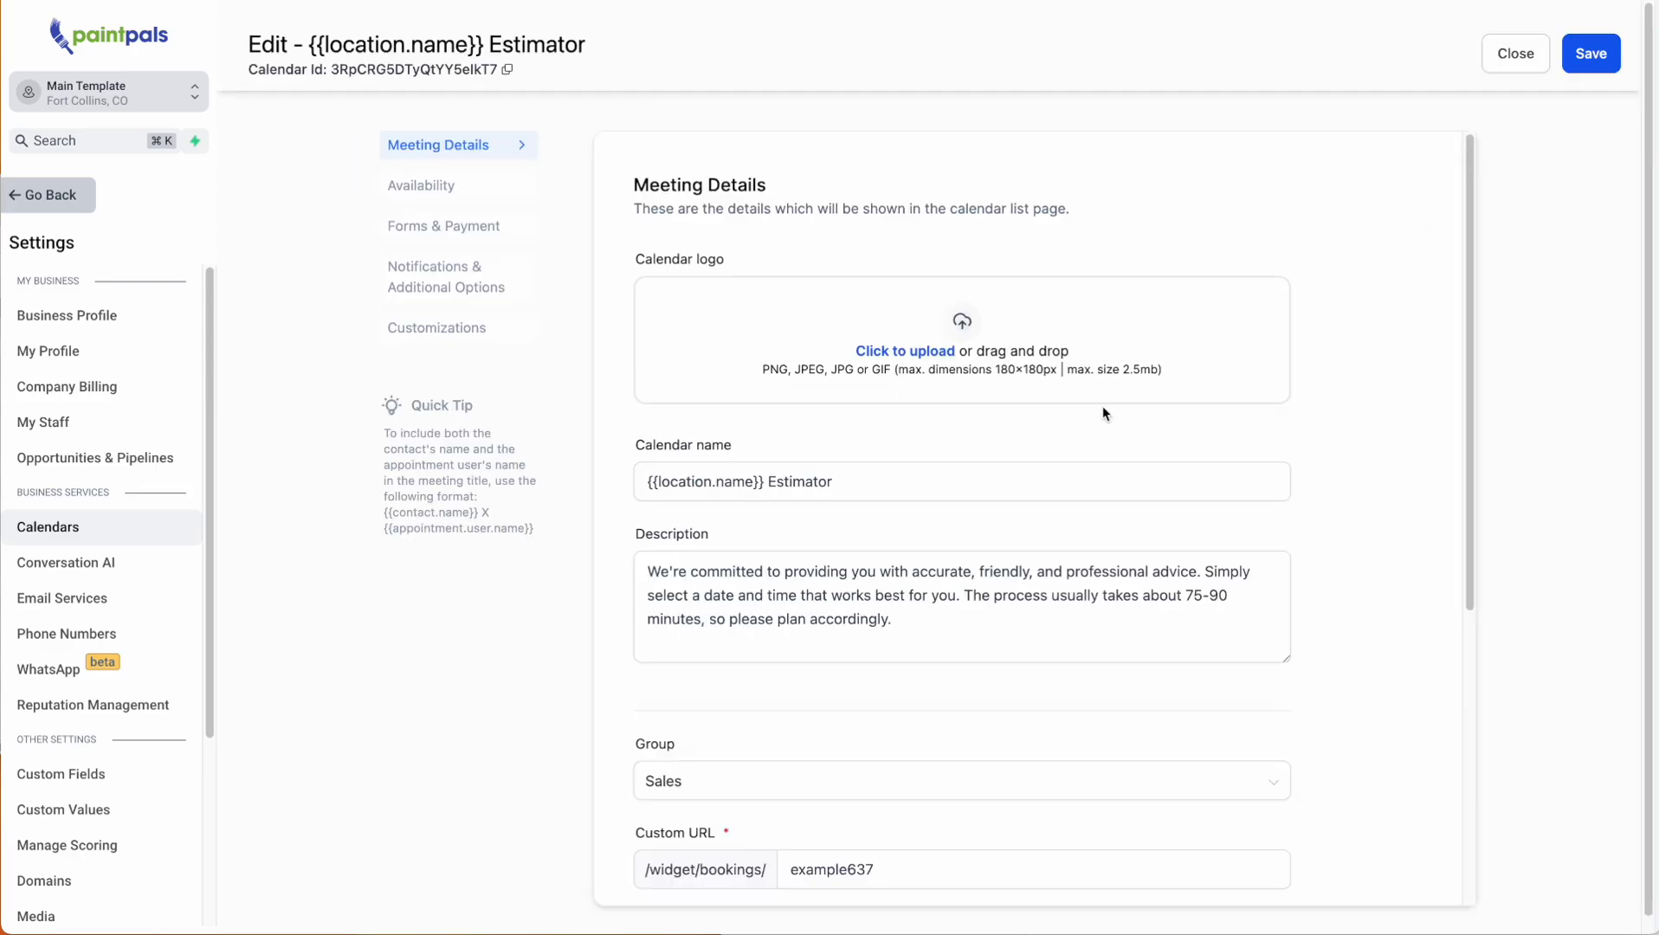
Replace the placeholder calendar name with the estimator's first name followed by "Estimate's".
left_click(764, 481)
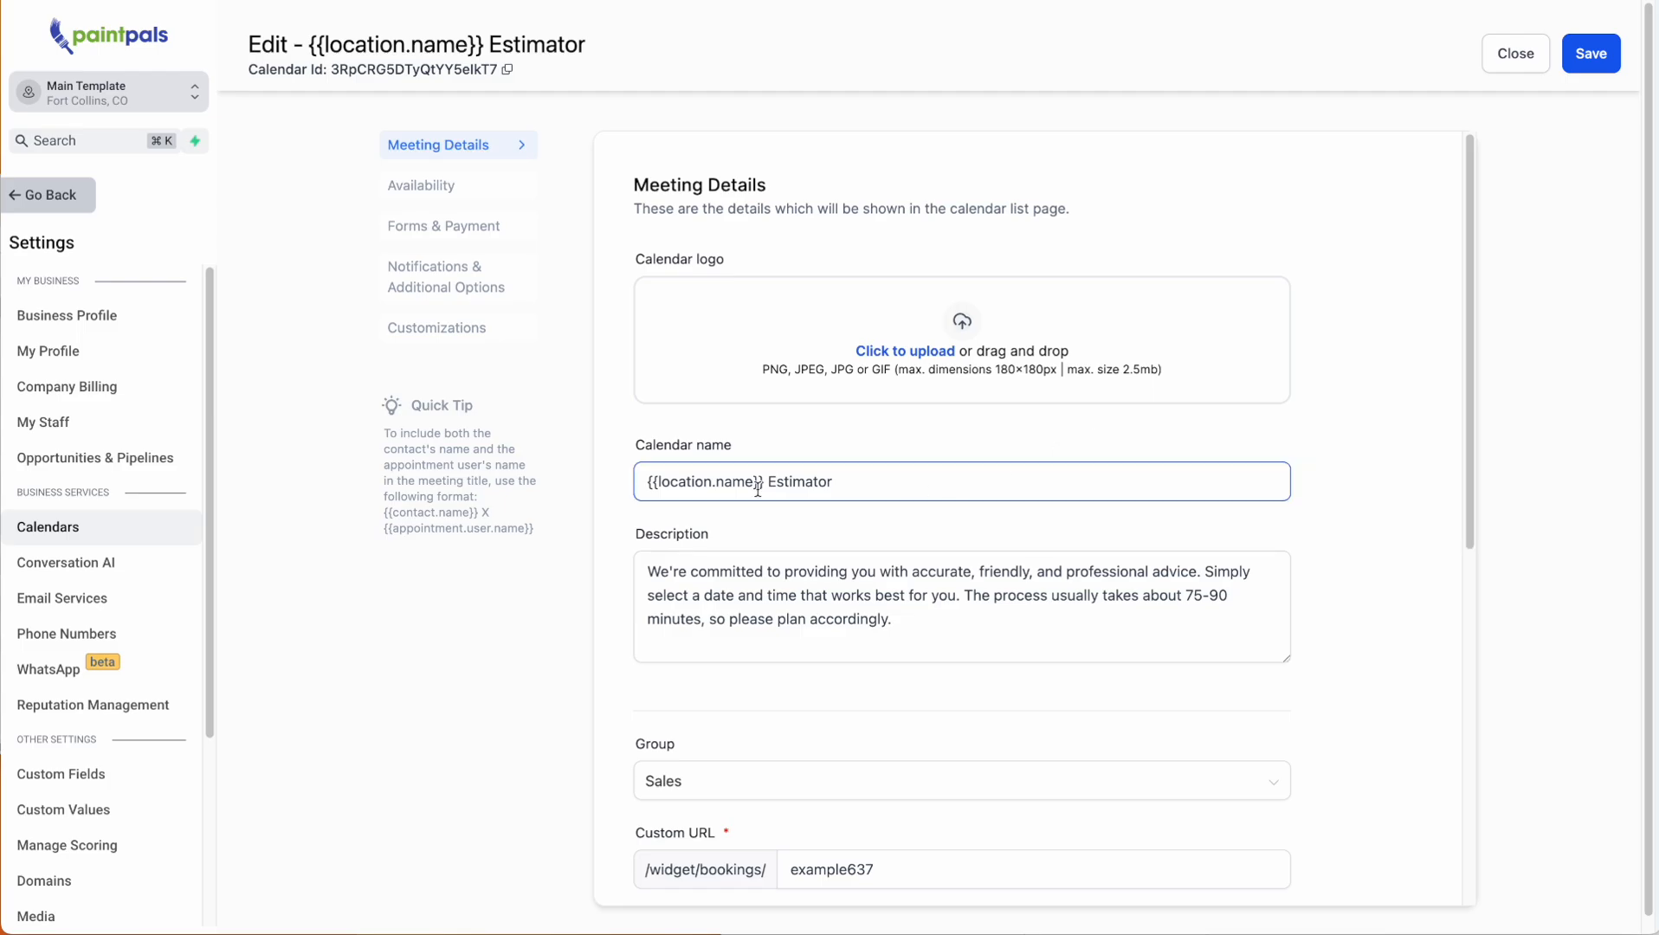
left_click_drag(764, 481, 639, 485)
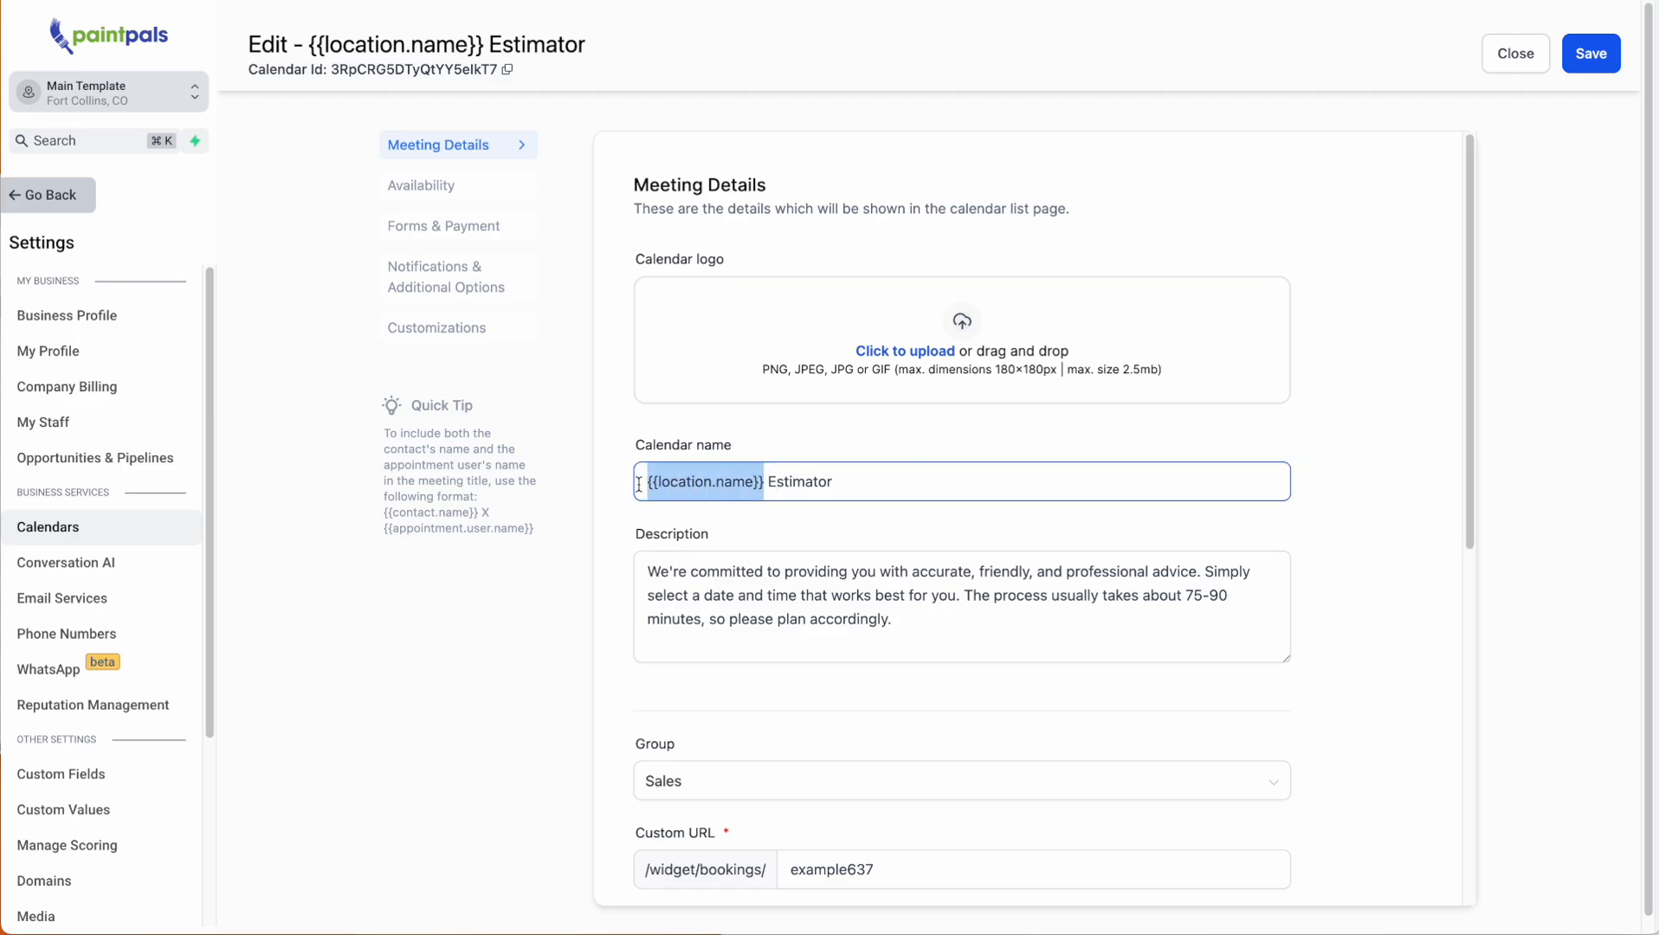
type("Name of")
key("BackSpace")
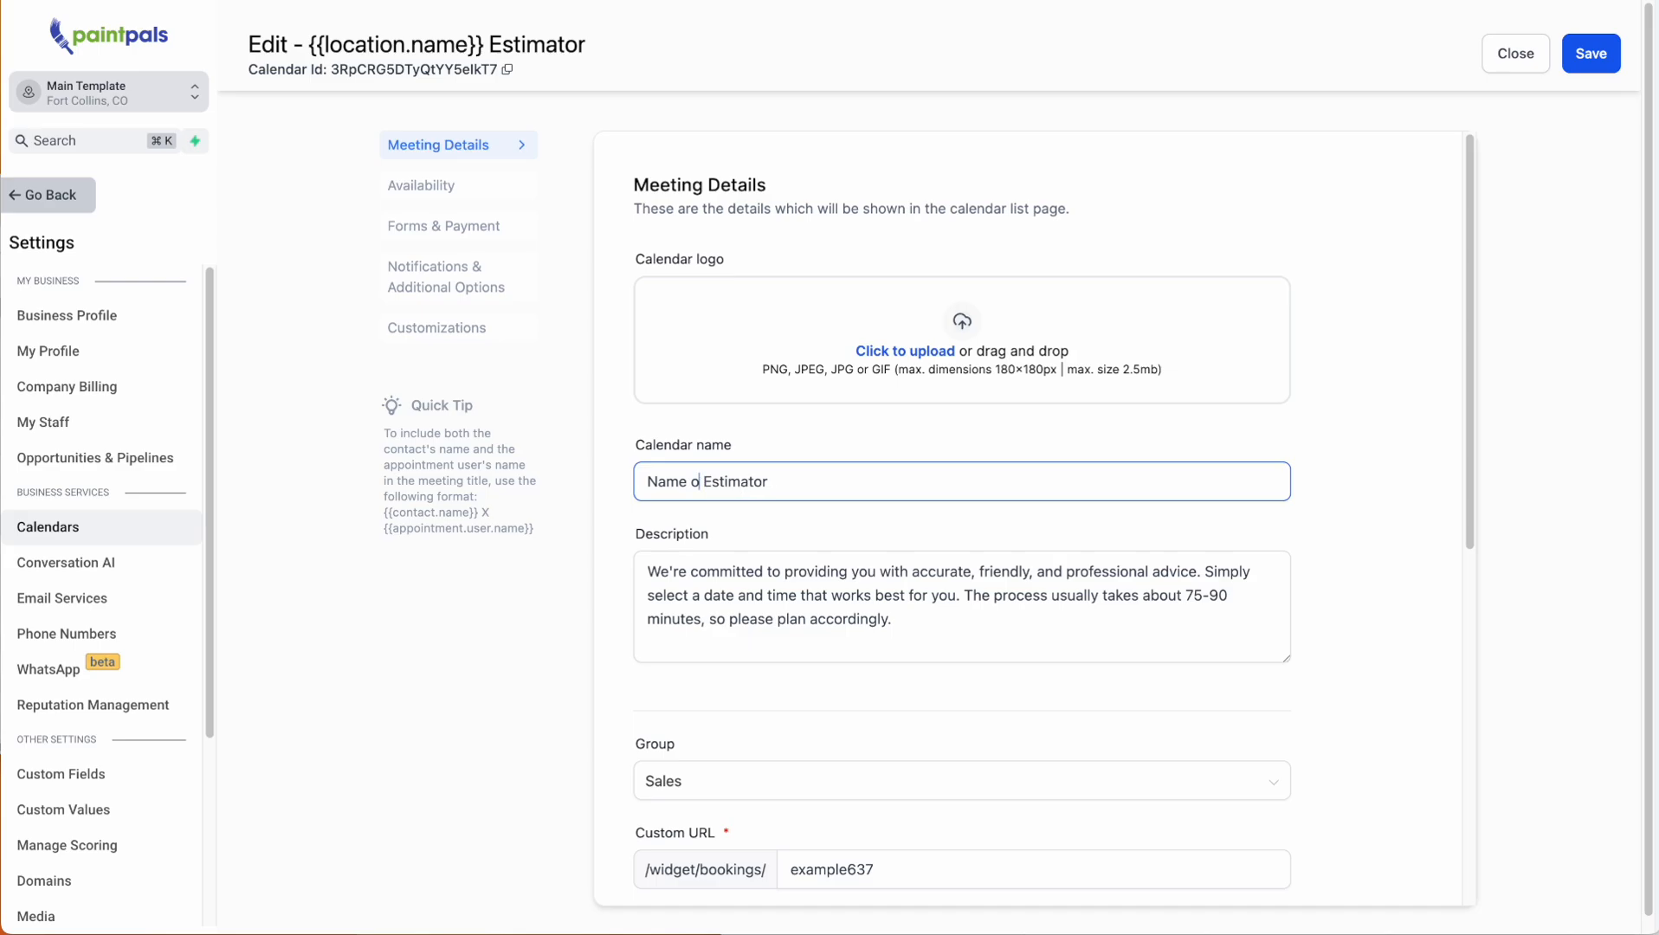
key("BackSpace")
key("BackSpace")
key("BackSpace")
key("BackSpace")
key("BackSpace")
key("BackSpace")
type("Shane")
key("End")
key("BackSpace")
key("BackSpace")
type("e's")
Examine the calendar description and a sample public booking page, choosing June 12, 2024 at 04:00 PM there.
double_click(878, 527)
scroll(858, 534, "down", 1)
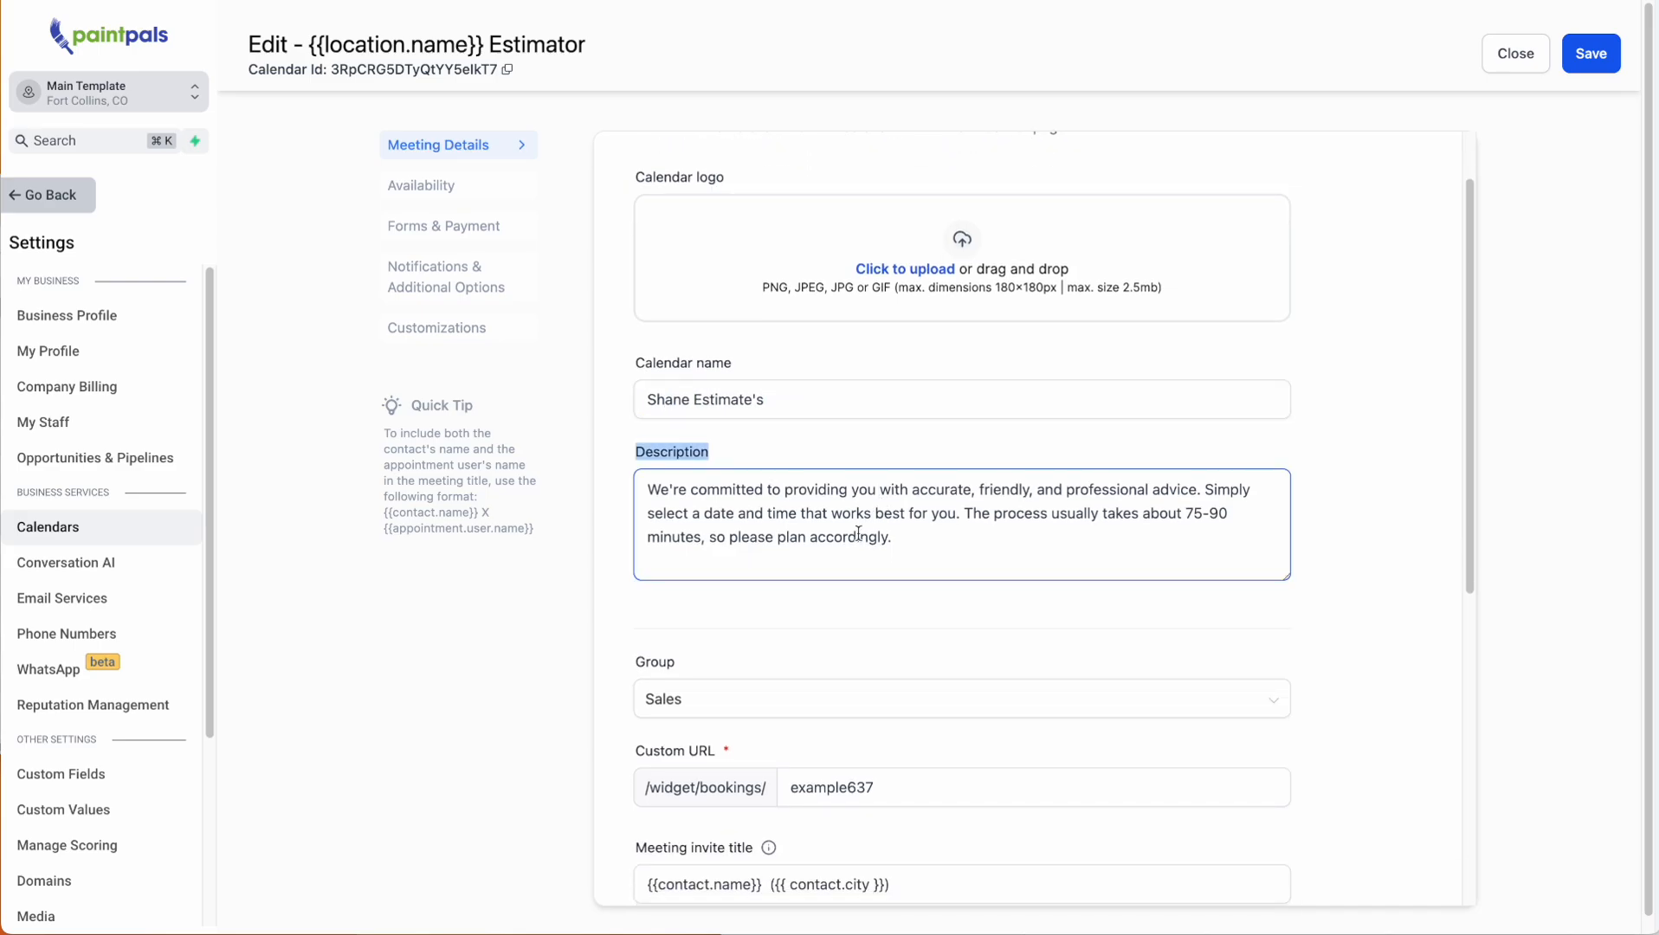
left_click(662, 452)
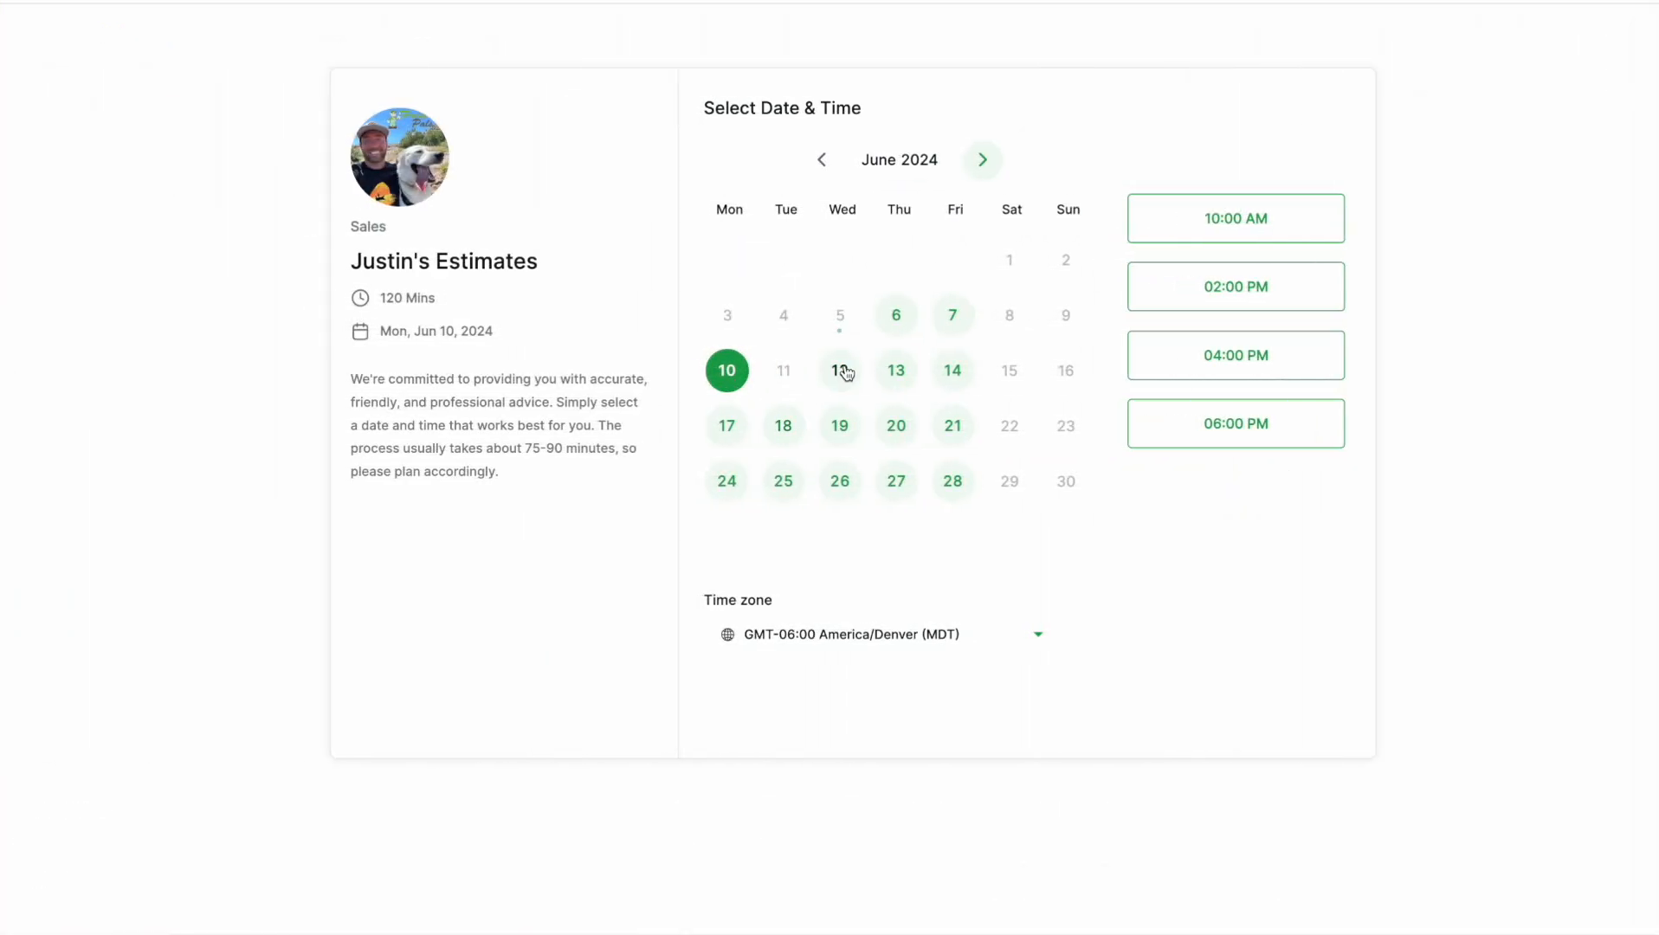
left_click(842, 371)
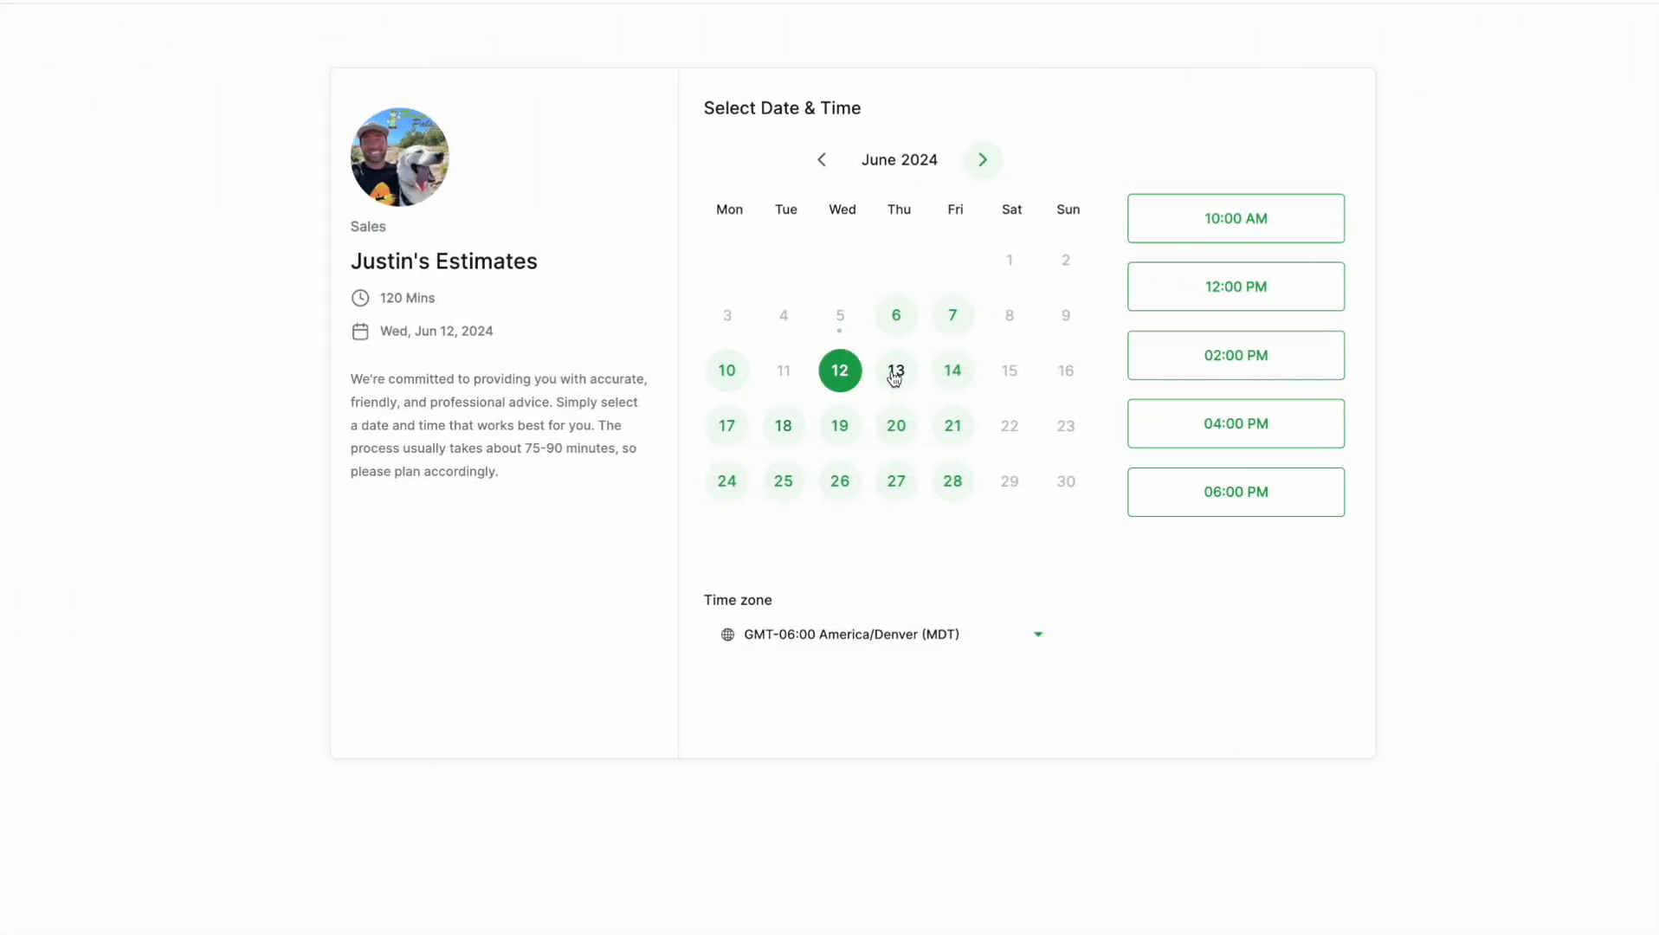
left_click(1255, 433)
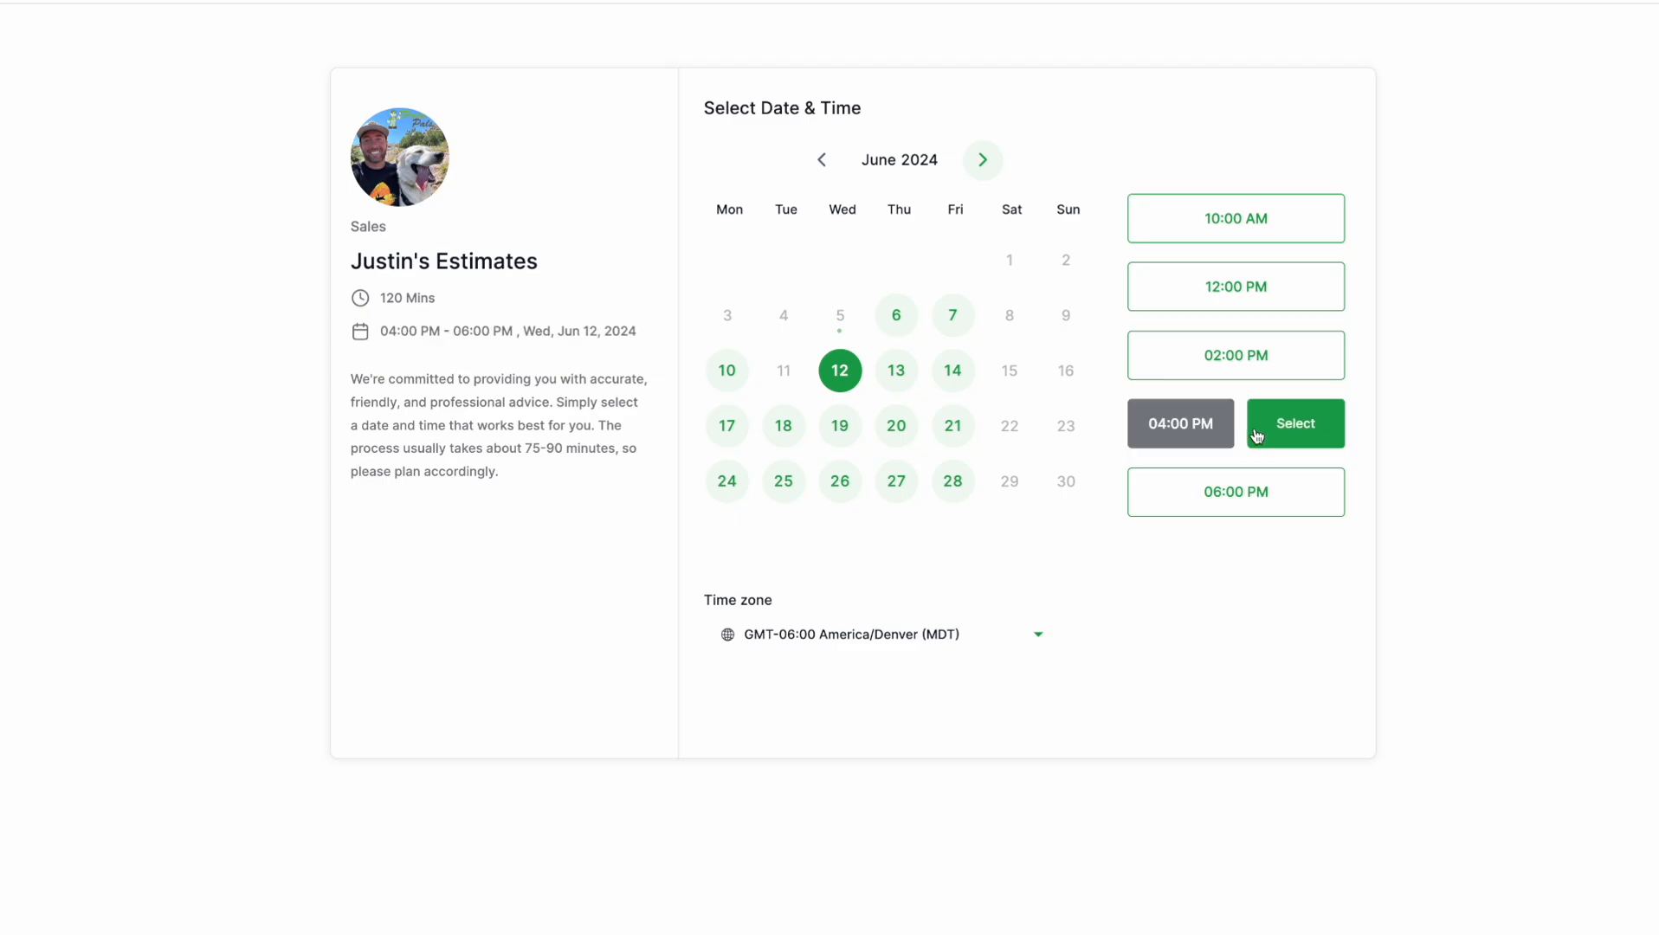
left_click(1338, 433)
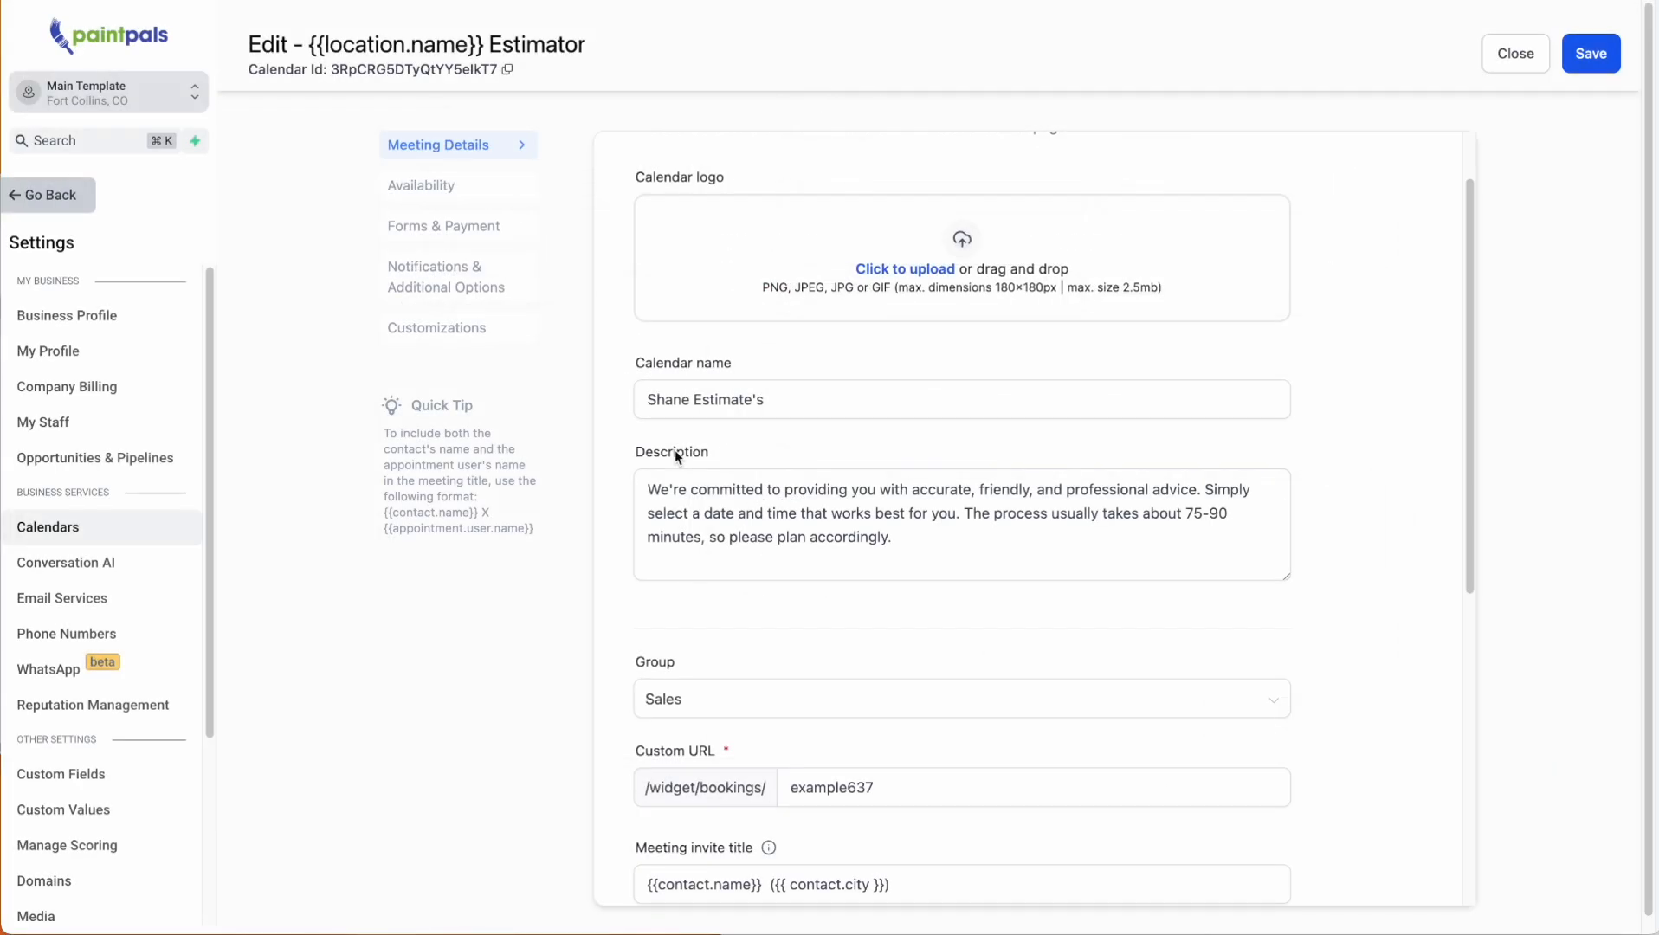
left_click_drag(996, 558, 627, 487)
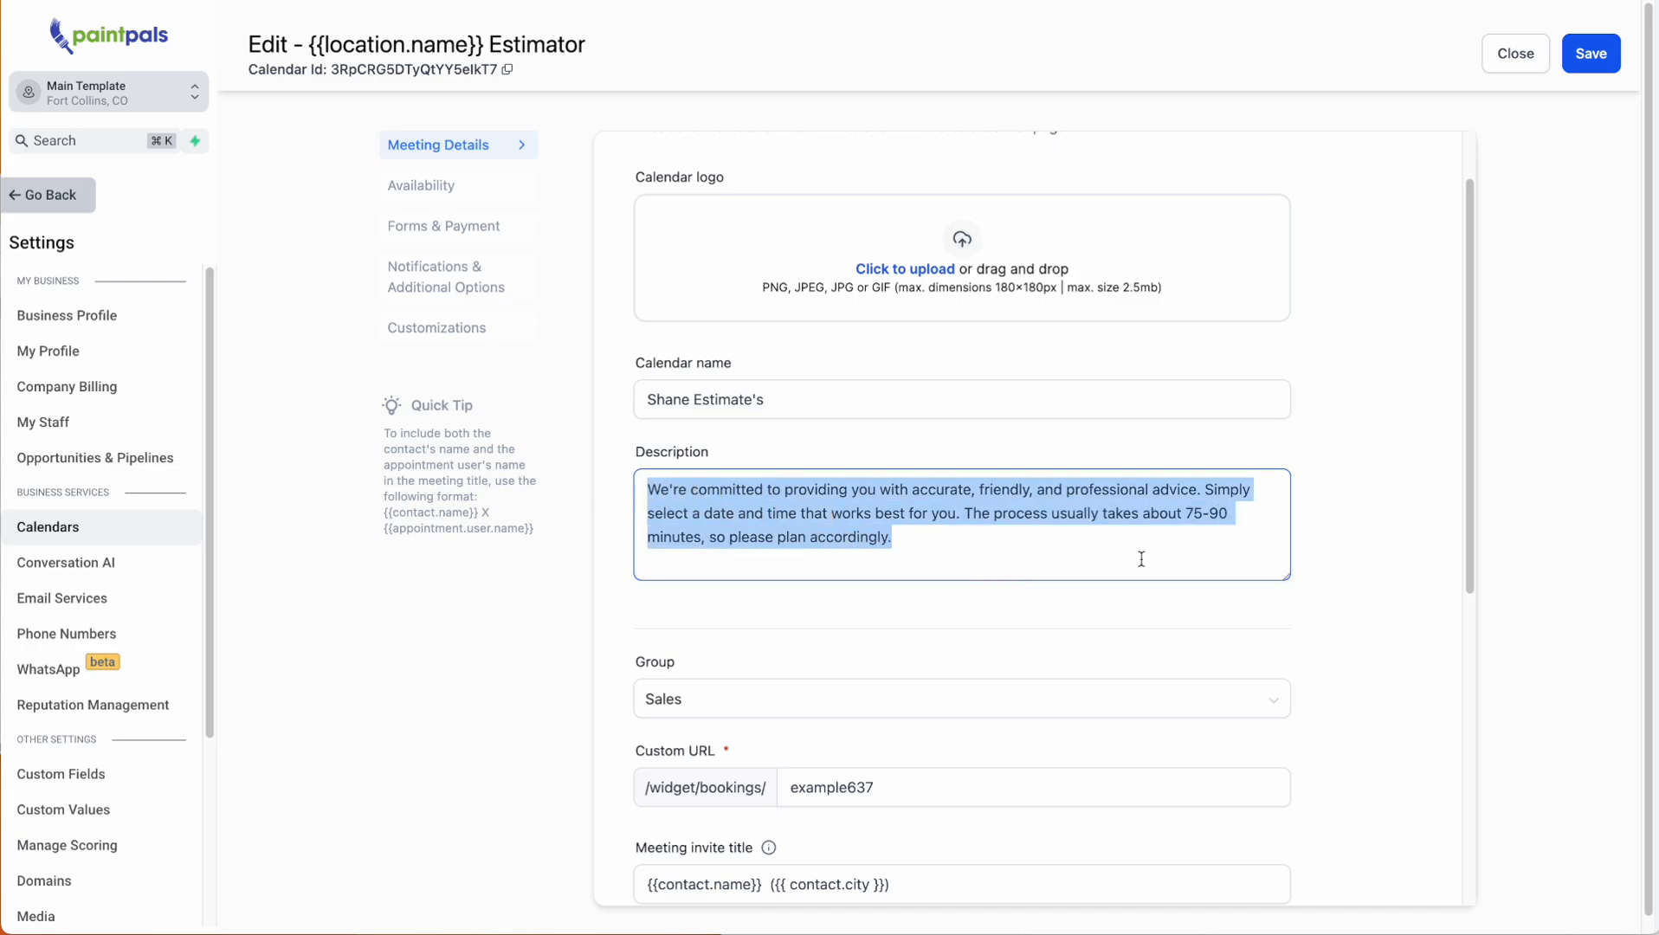
Check the available calendar groups, Sales and Production, leaving Sales selected.
scroll(1141, 558, "down", 4)
scroll(972, 544, "up", 1)
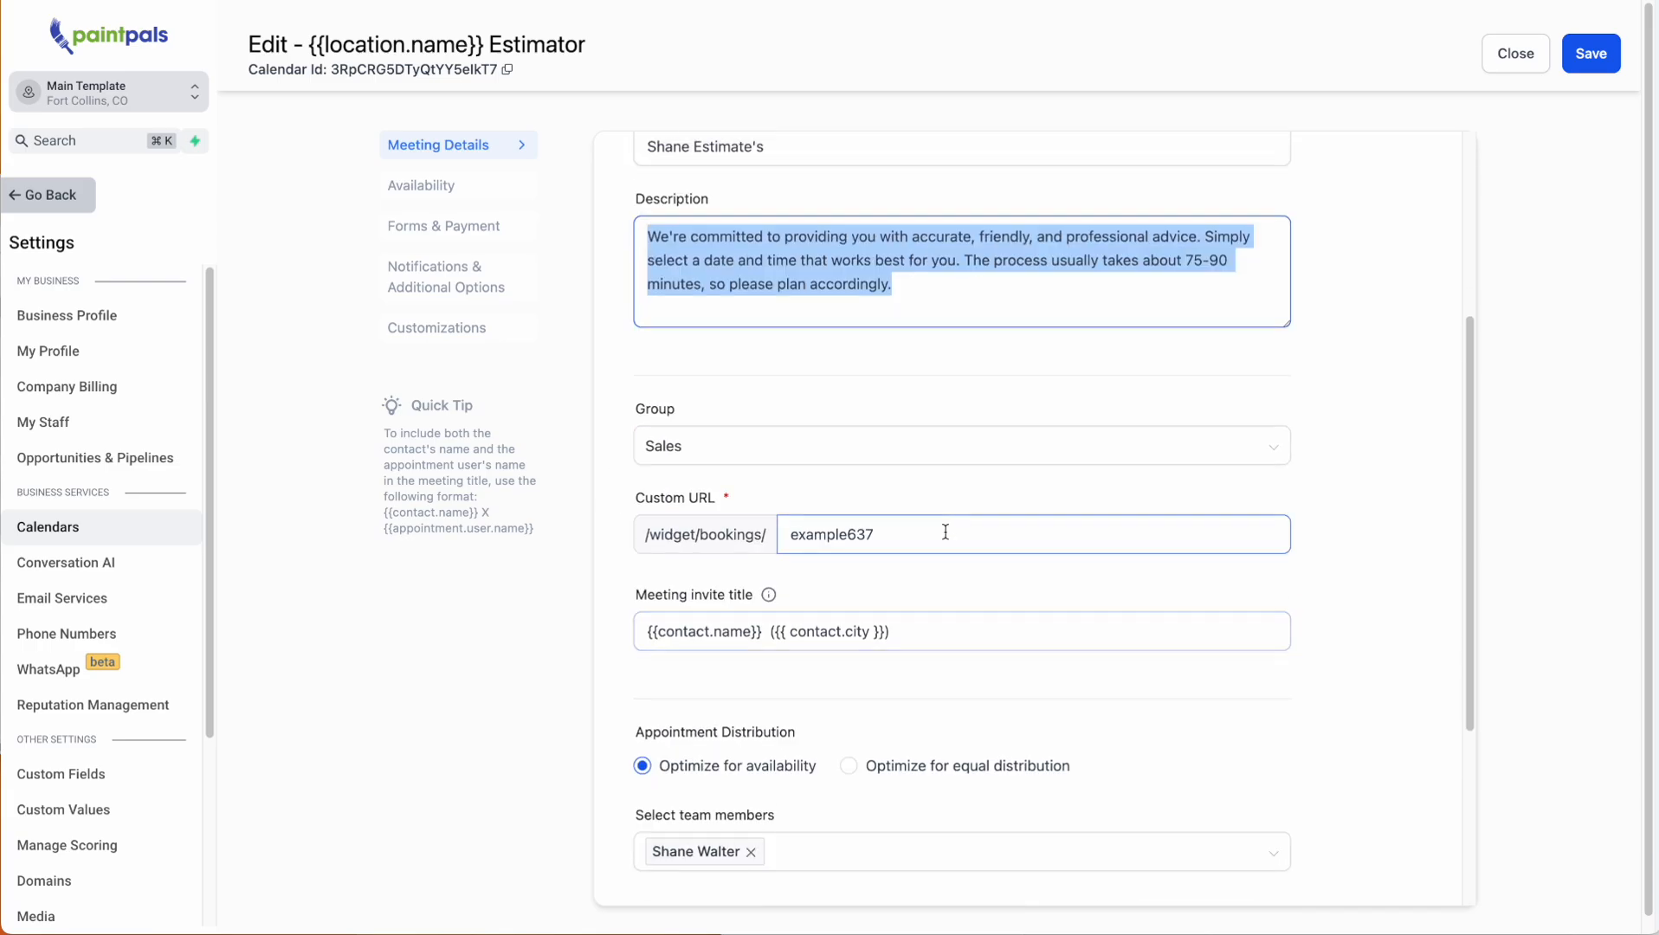
left_click(721, 447)
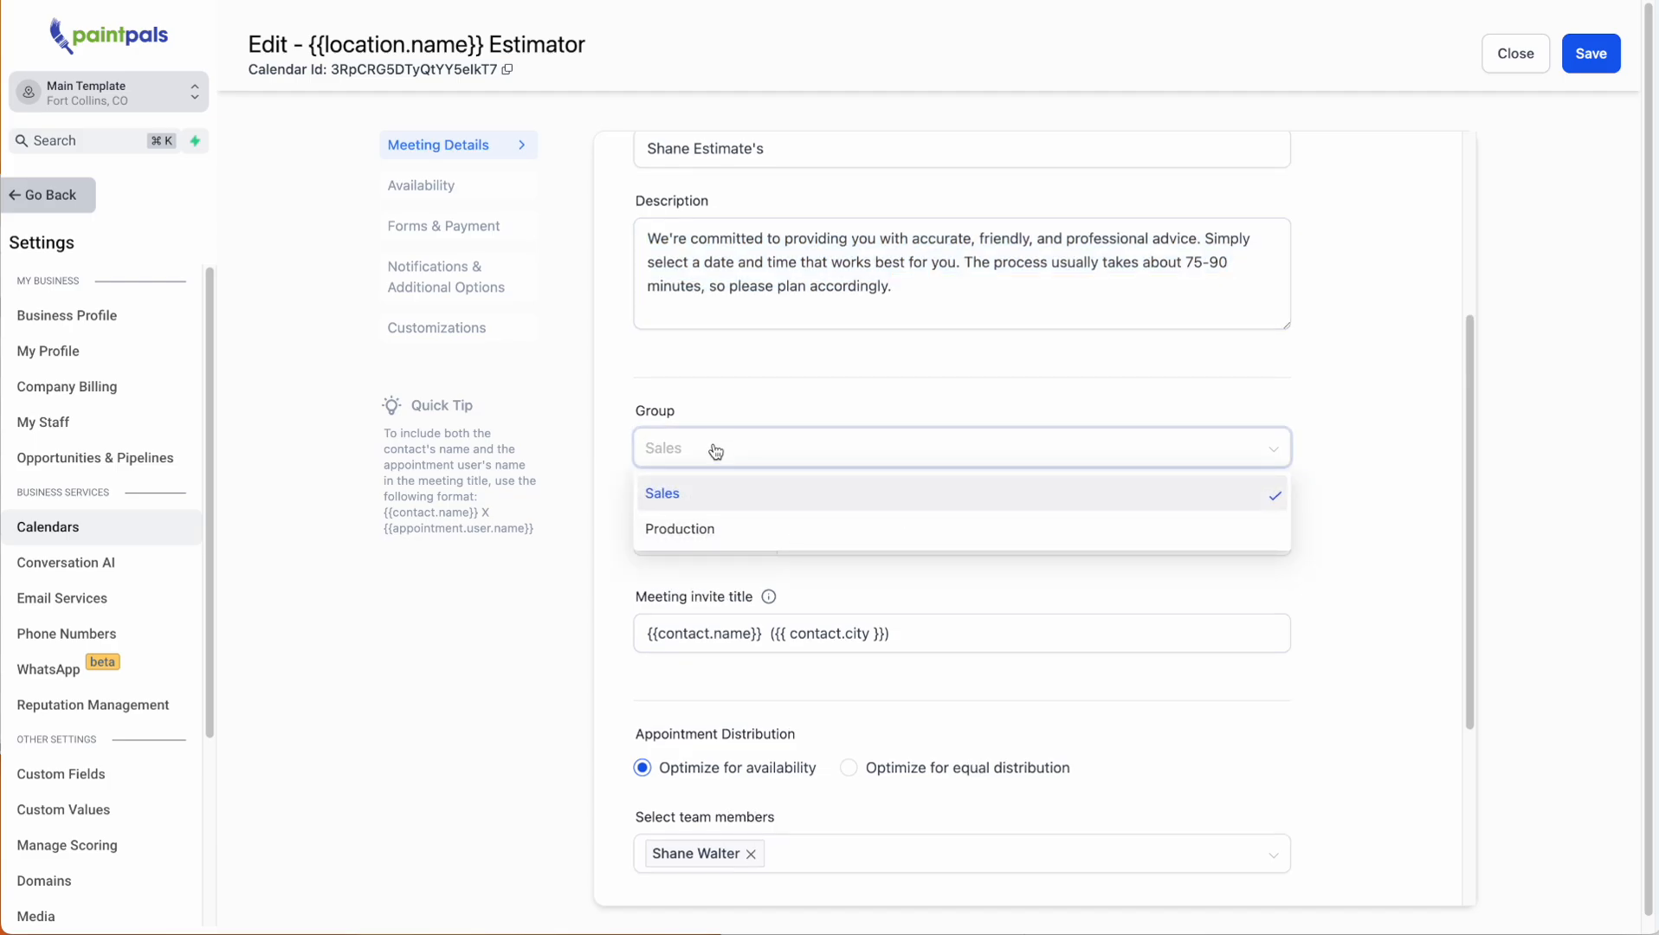
left_click(822, 423)
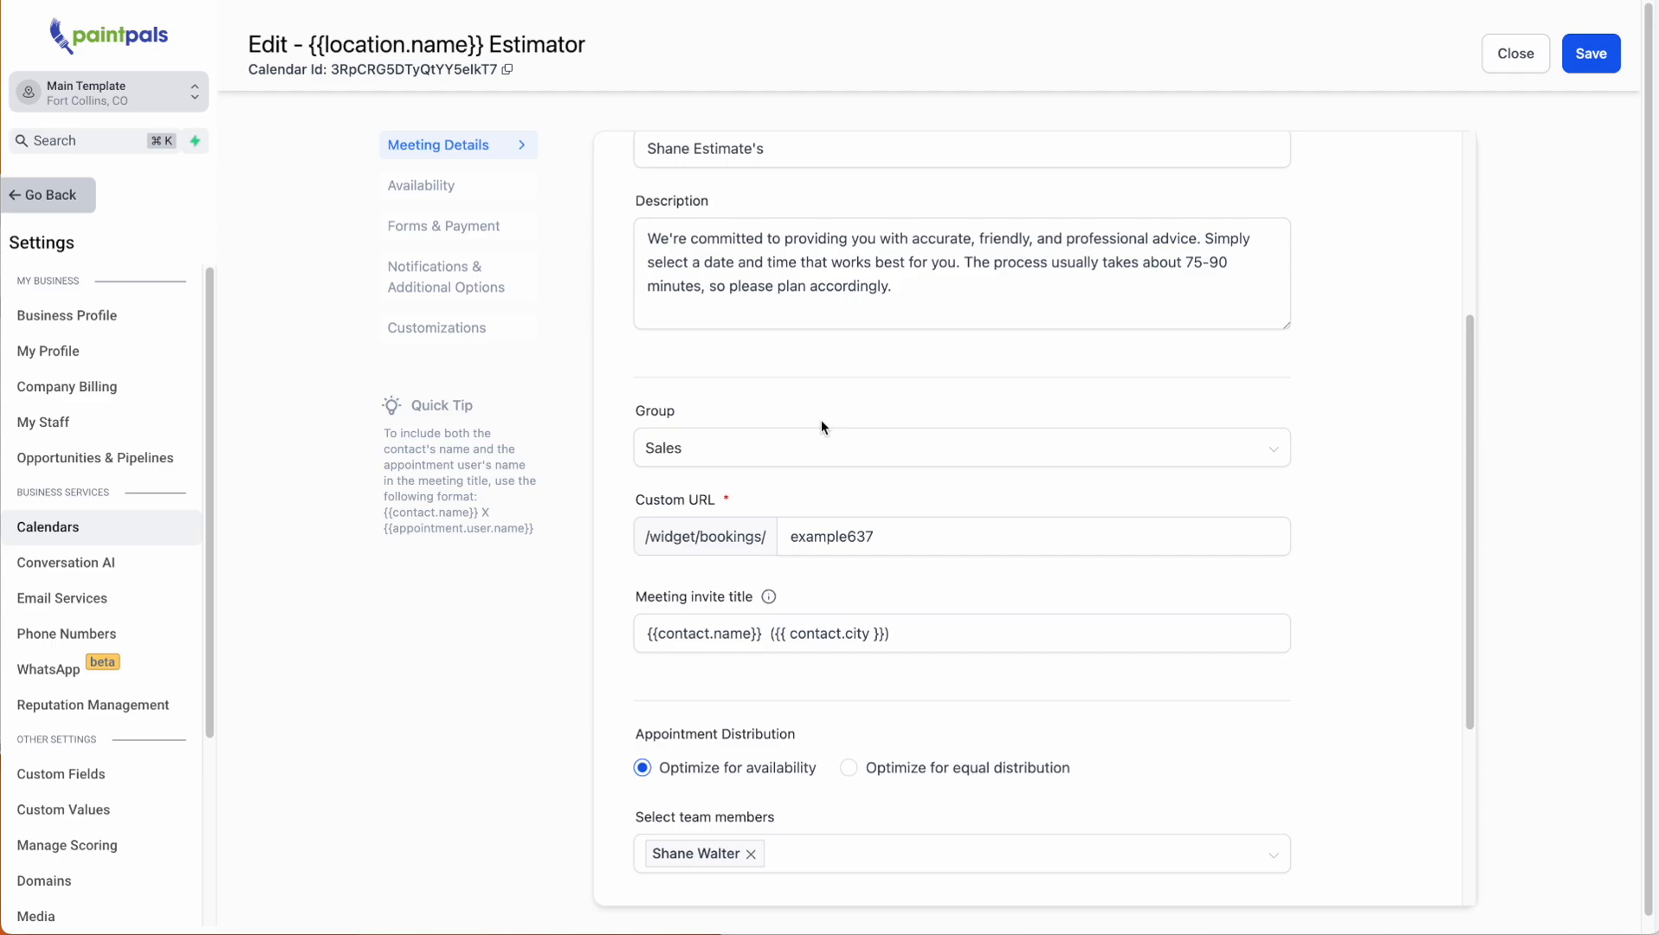
left_click(822, 440)
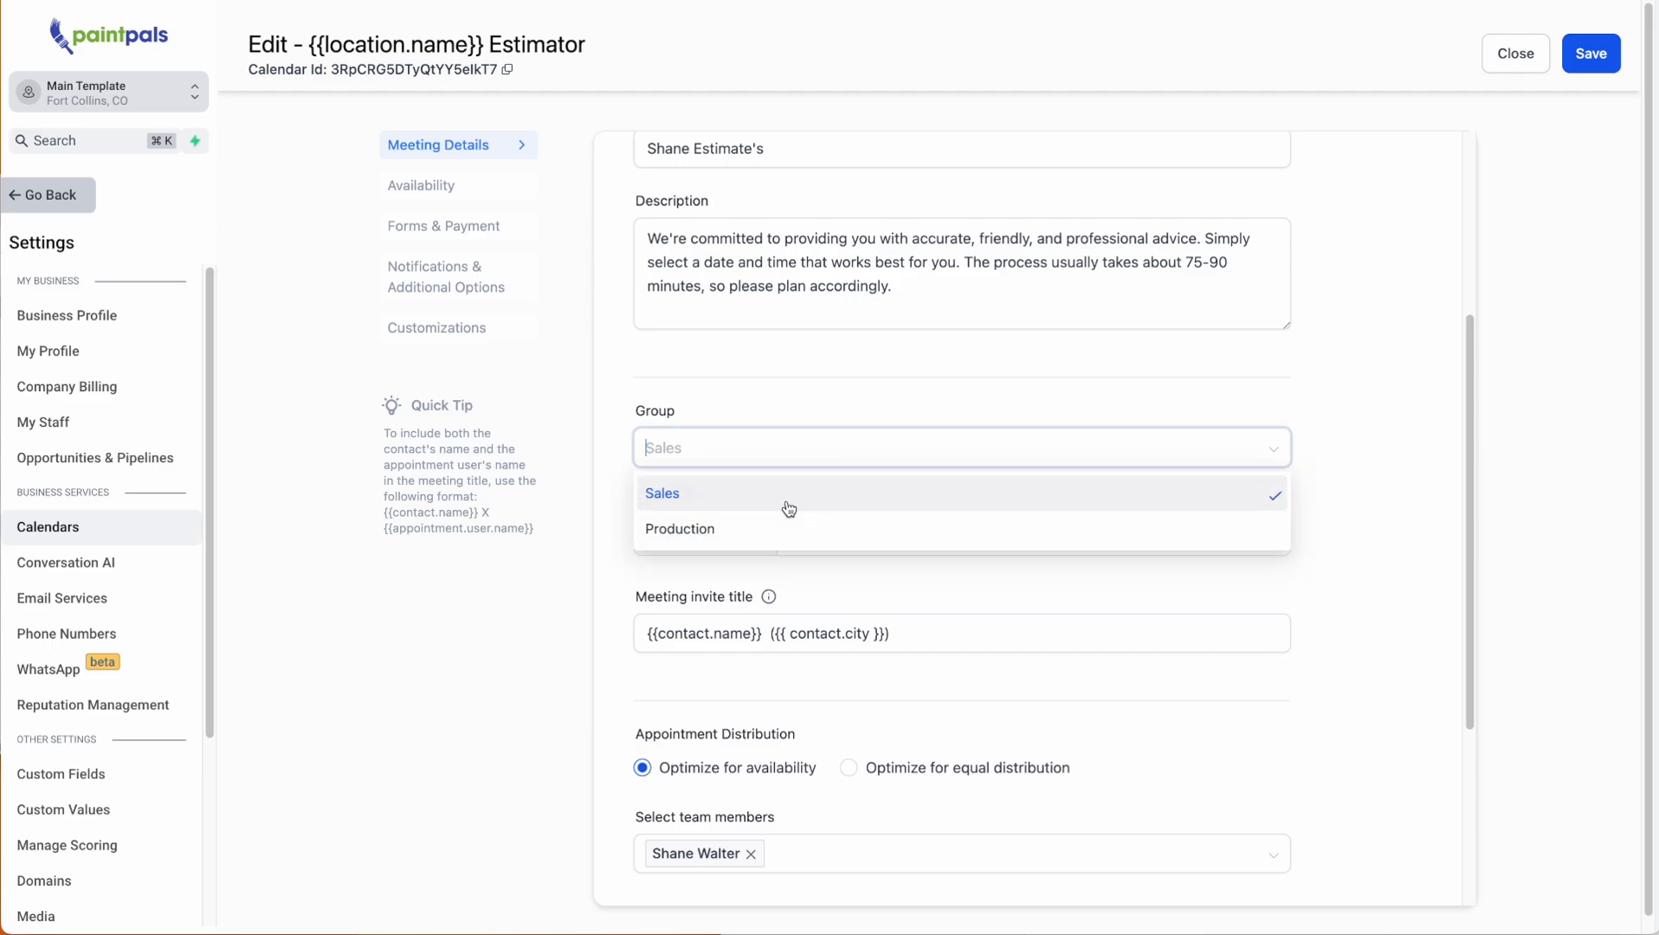
left_click(775, 457)
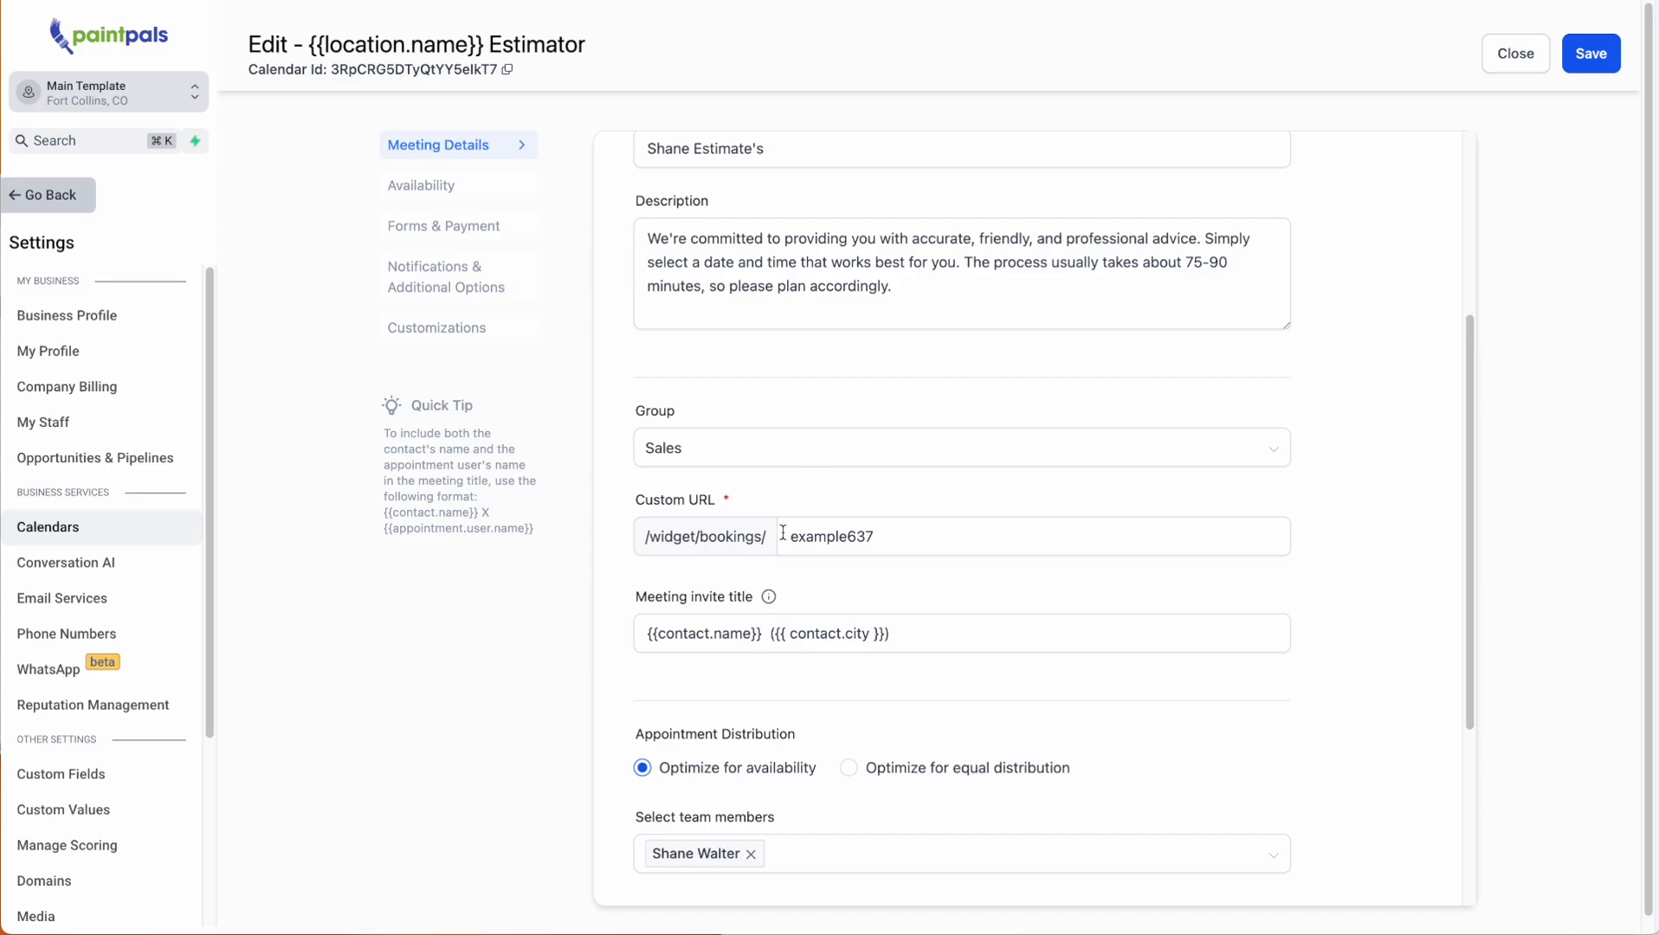
Set the custom booking URL to the estimator's possessive first name joined directly to "estimates", without an underscore.
left_click_drag(937, 537, 735, 535)
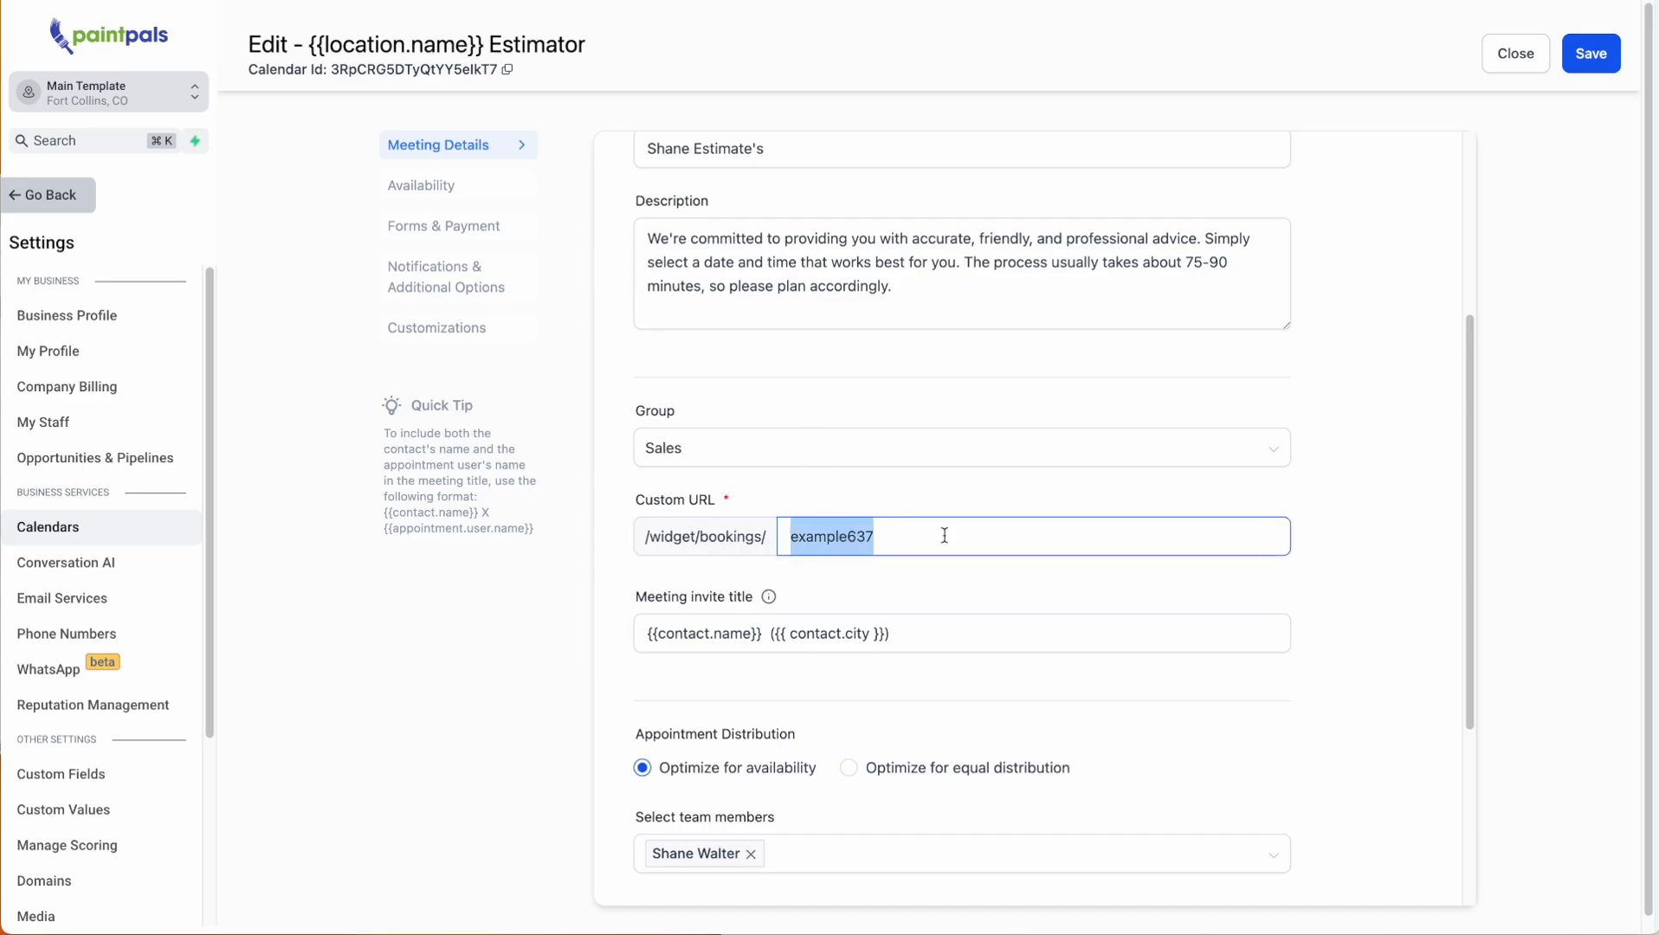
type("shanes_estimates")
left_click(854, 539)
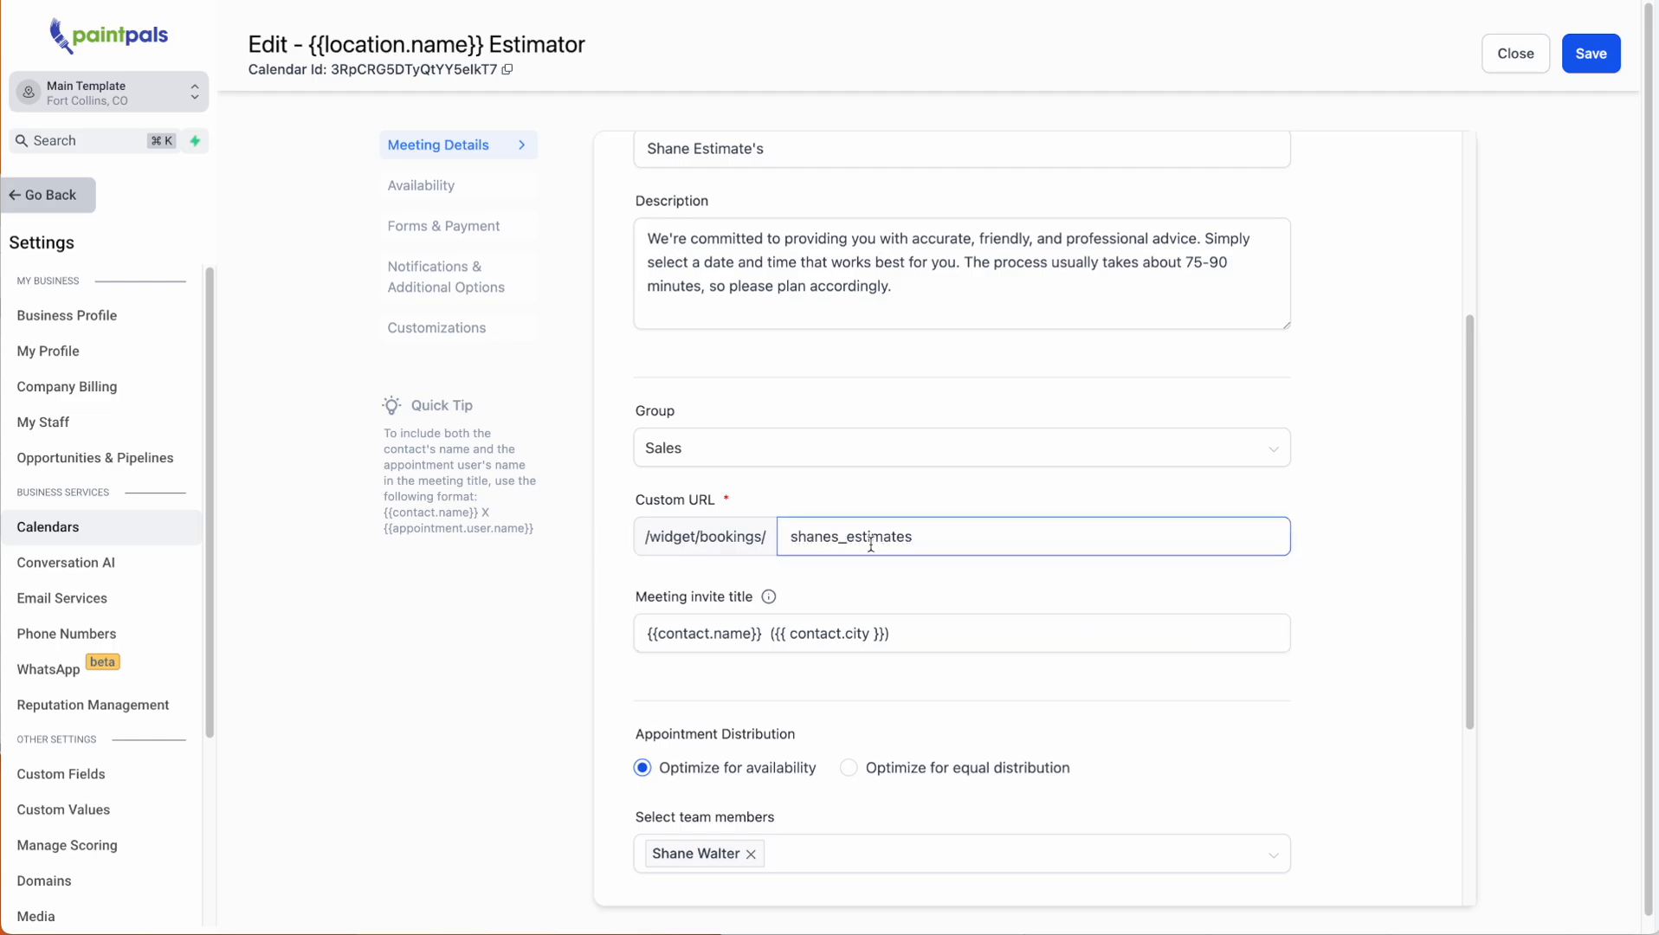
key("Left")
key("BackSpace")
Examine the contact name and city placeholders in the meeting invite title.
left_click(864, 634)
scroll(749, 643, "down", 3)
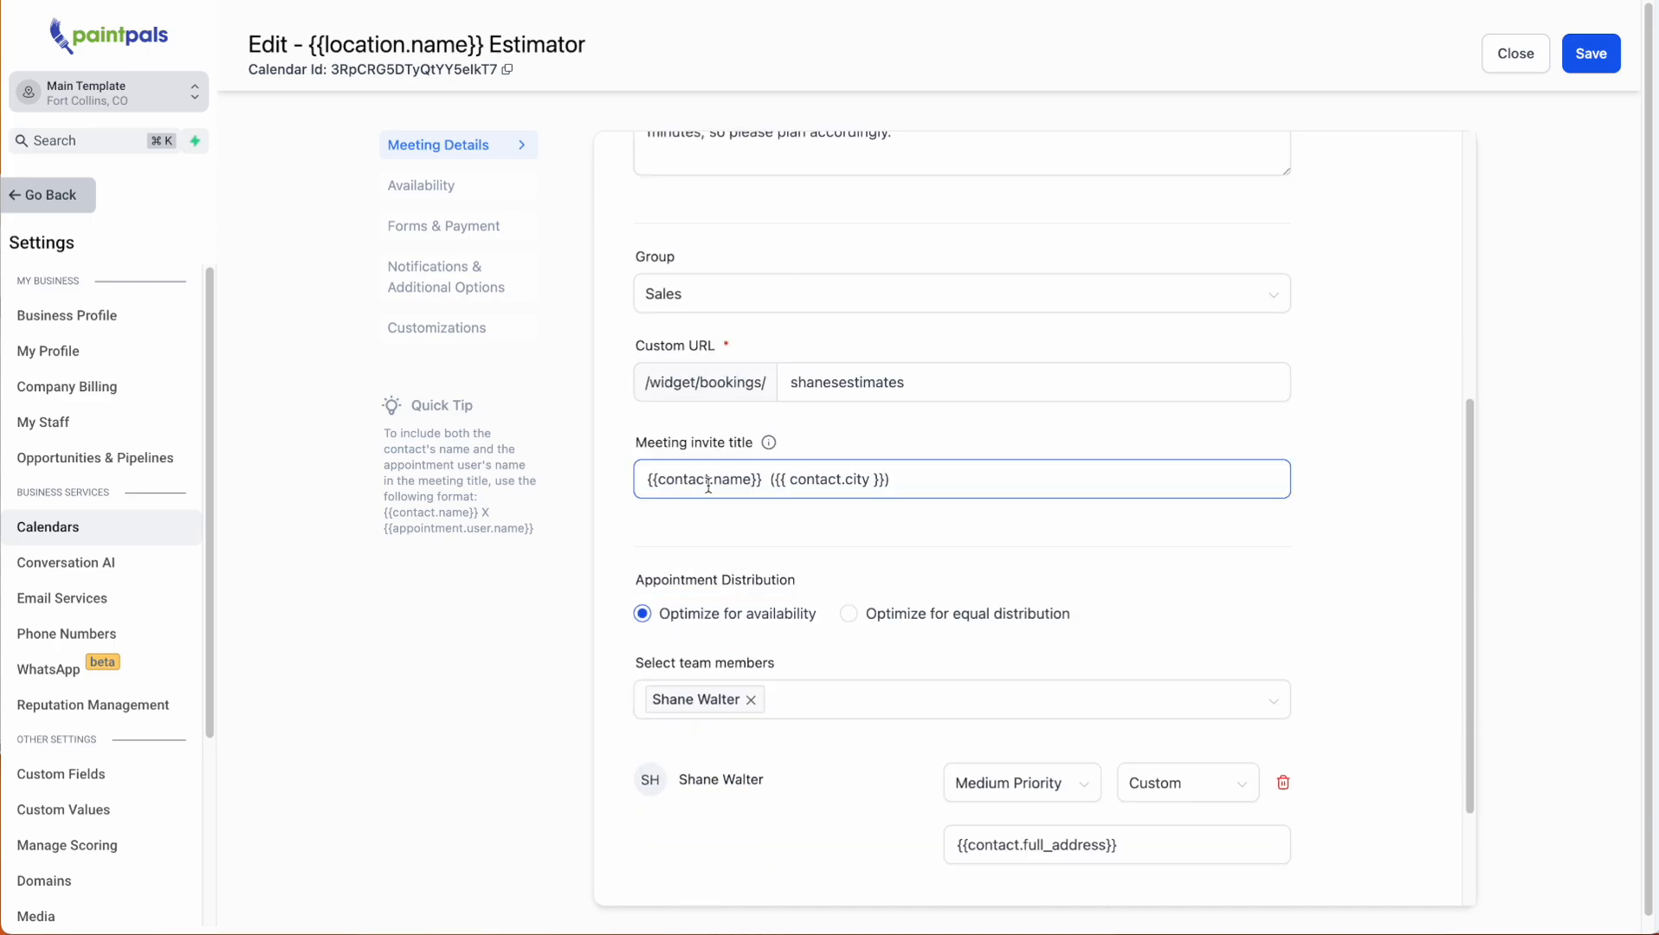
left_click_drag(652, 487, 731, 494)
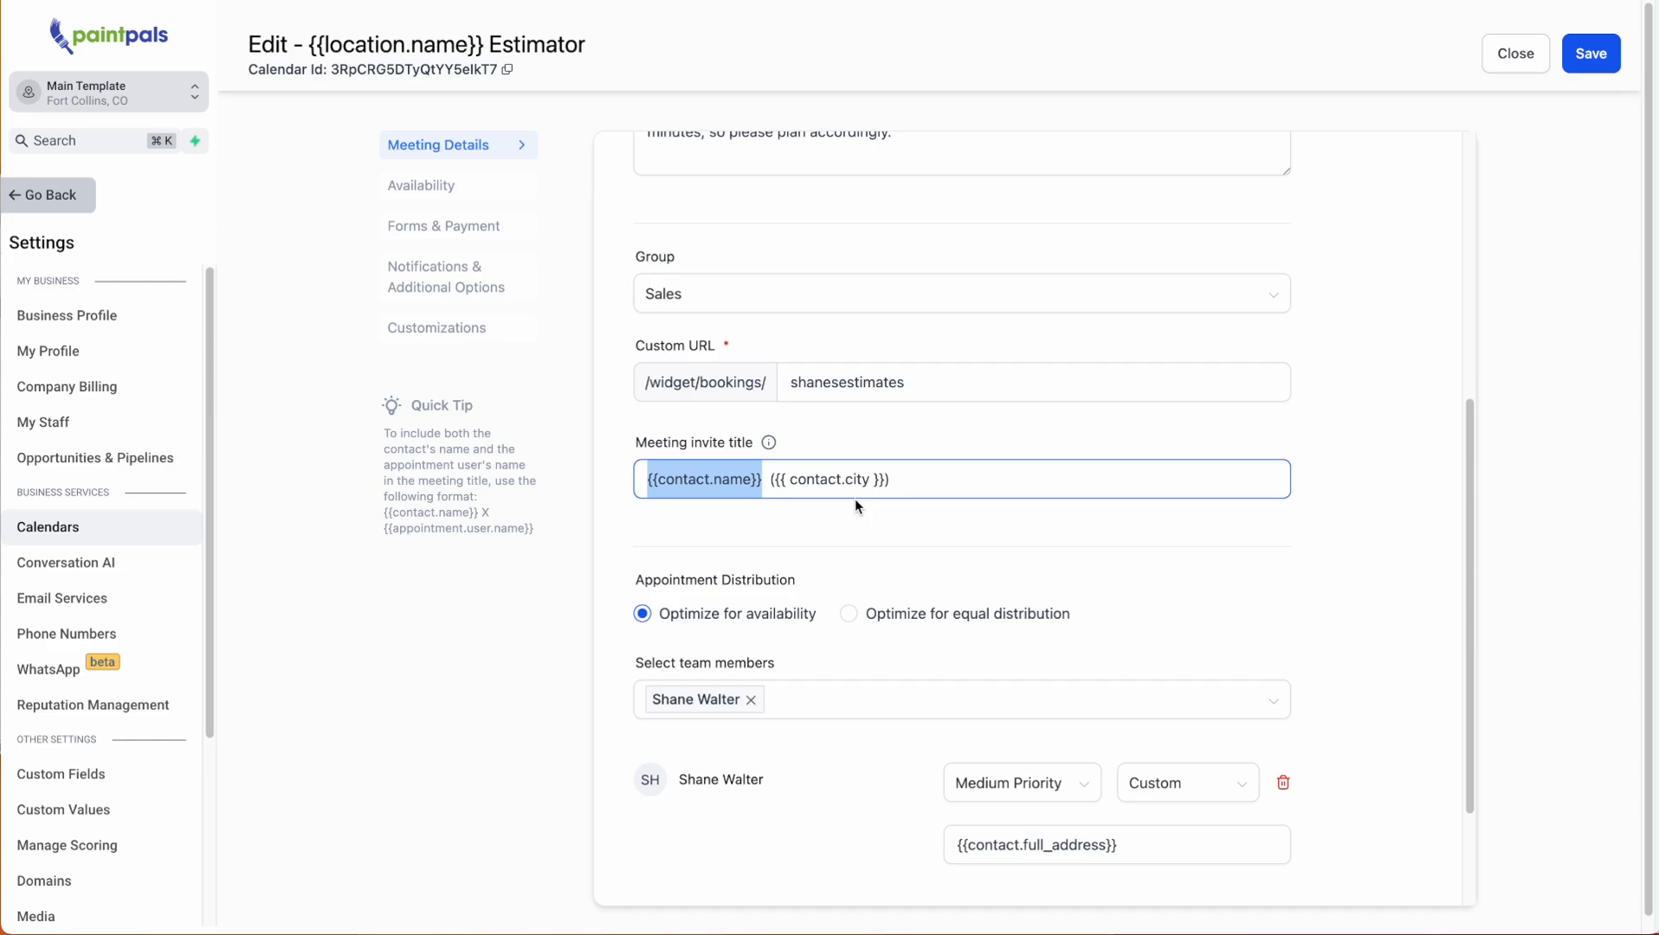
Remove the assigned team member from the calendar and select the same person again.
left_click(782, 710)
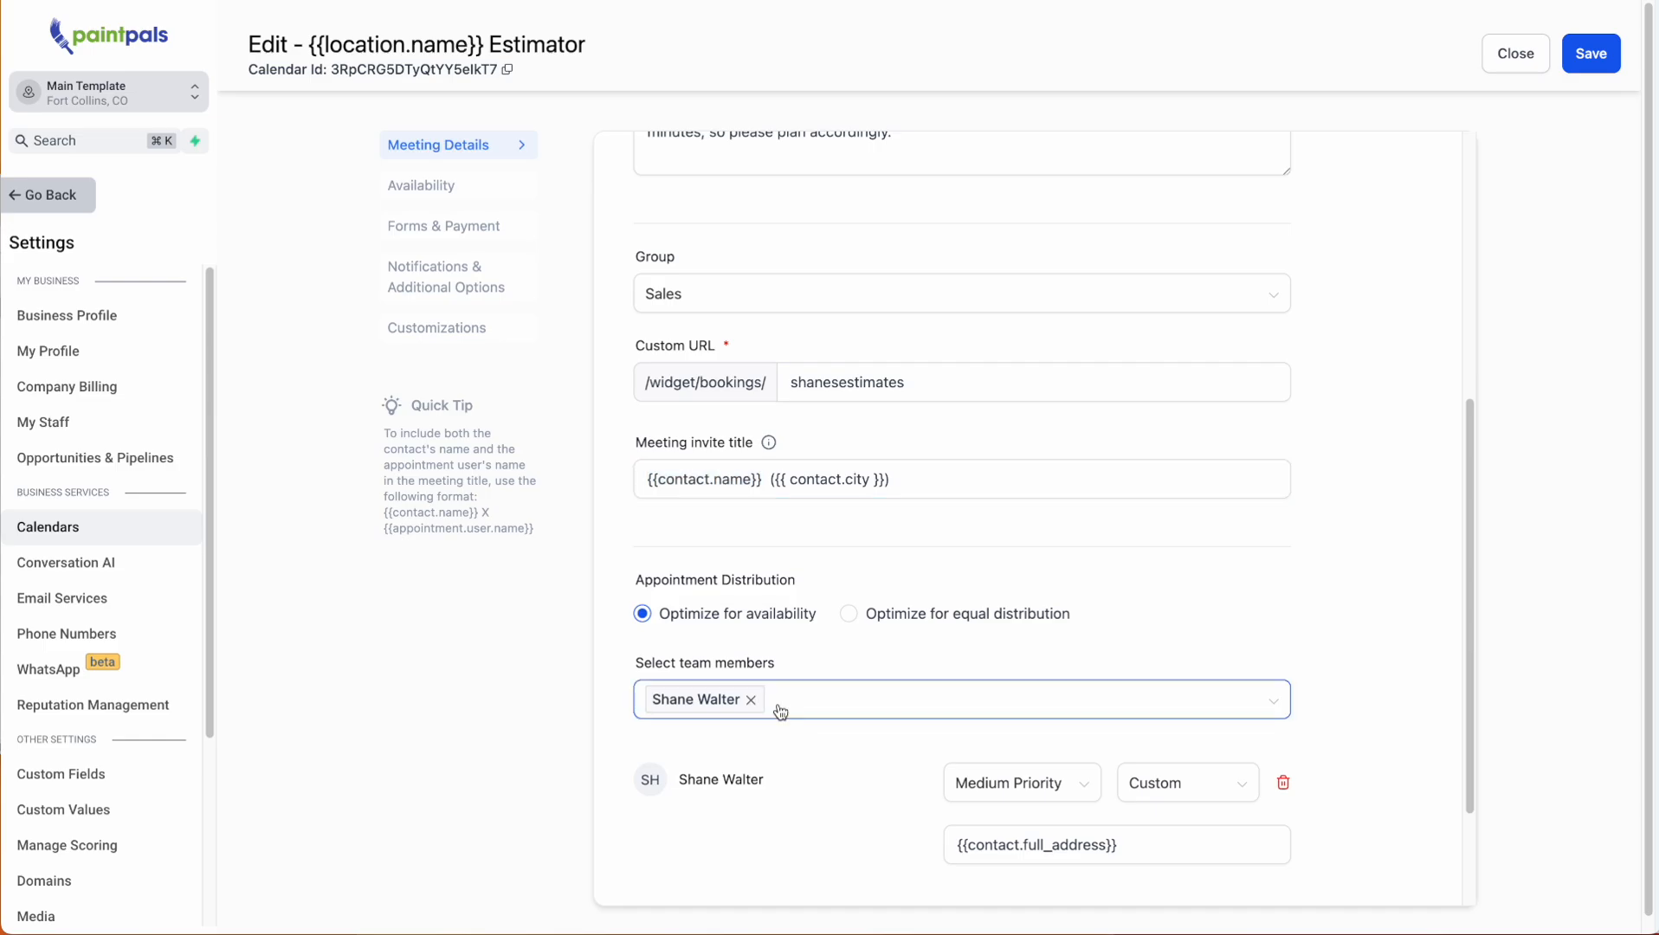
left_click(751, 698)
left_click(798, 715)
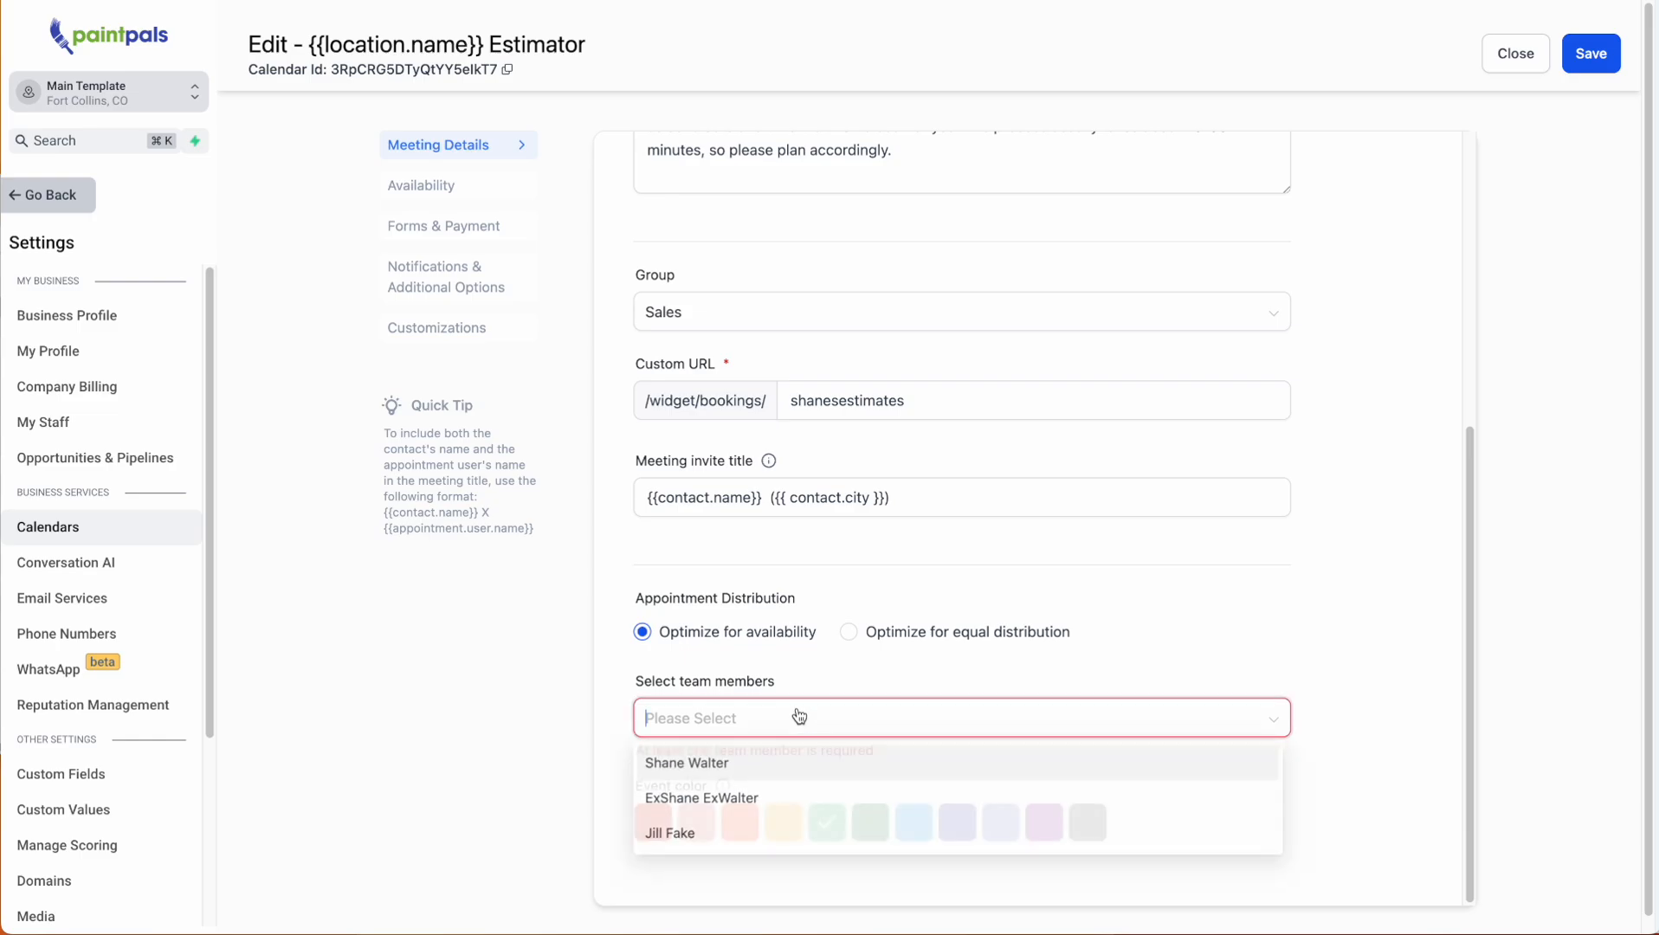
left_click(716, 779)
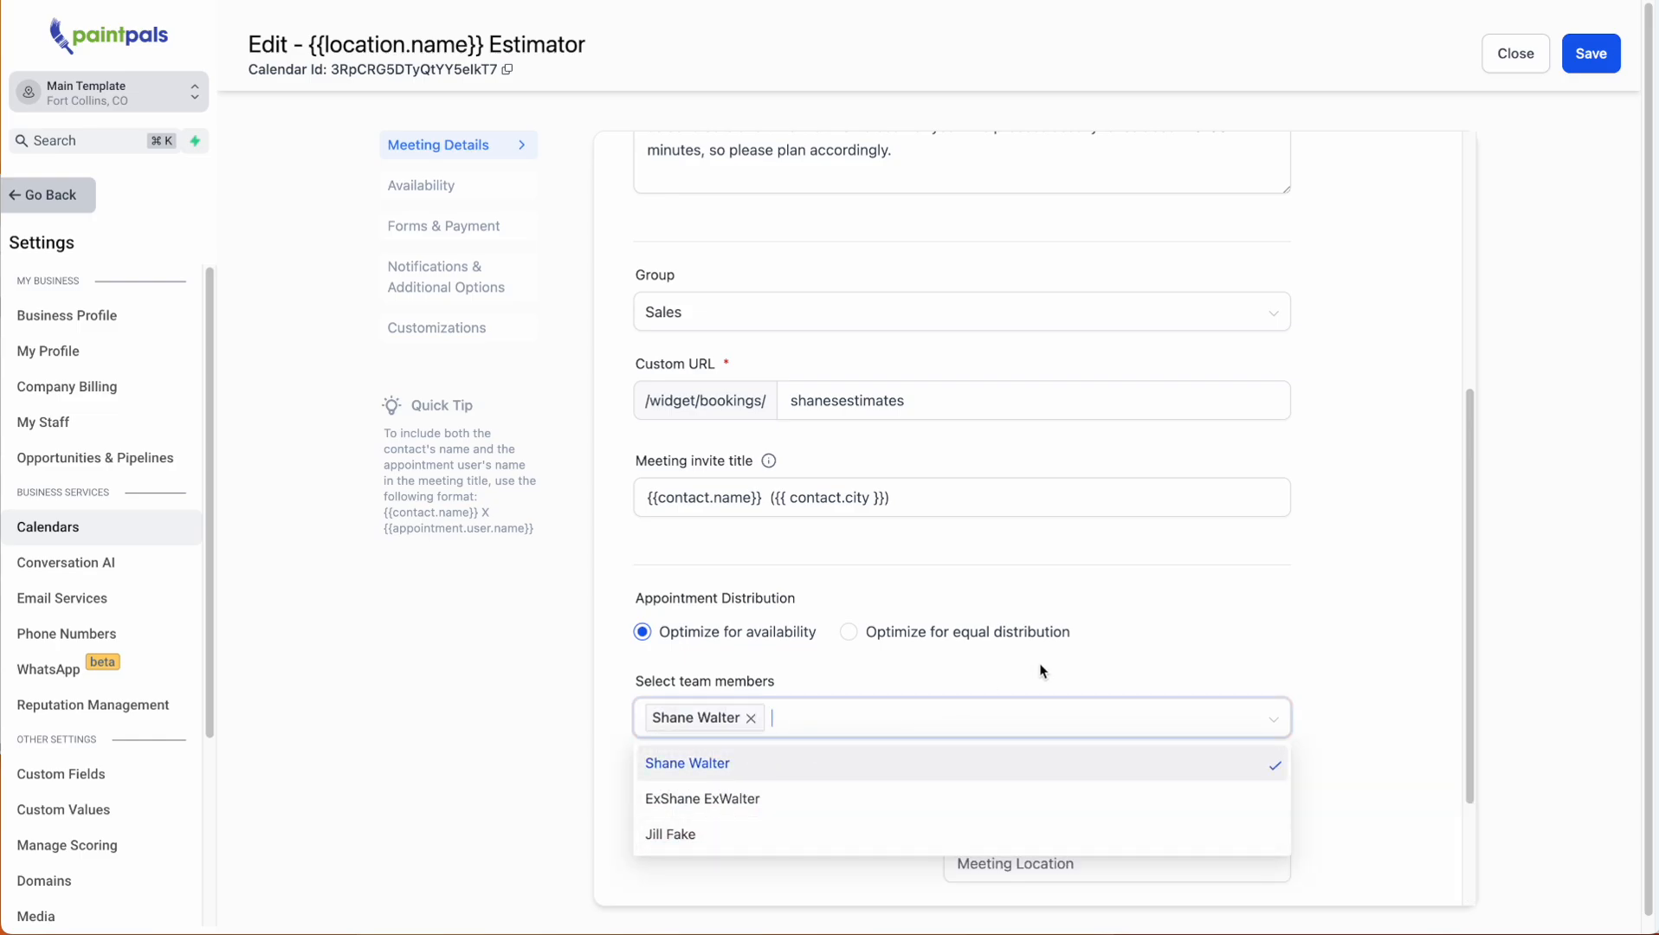
left_click(1063, 717)
Add the second listed team member to the calendar.
scroll(829, 708, "down", 2)
left_click(1056, 619)
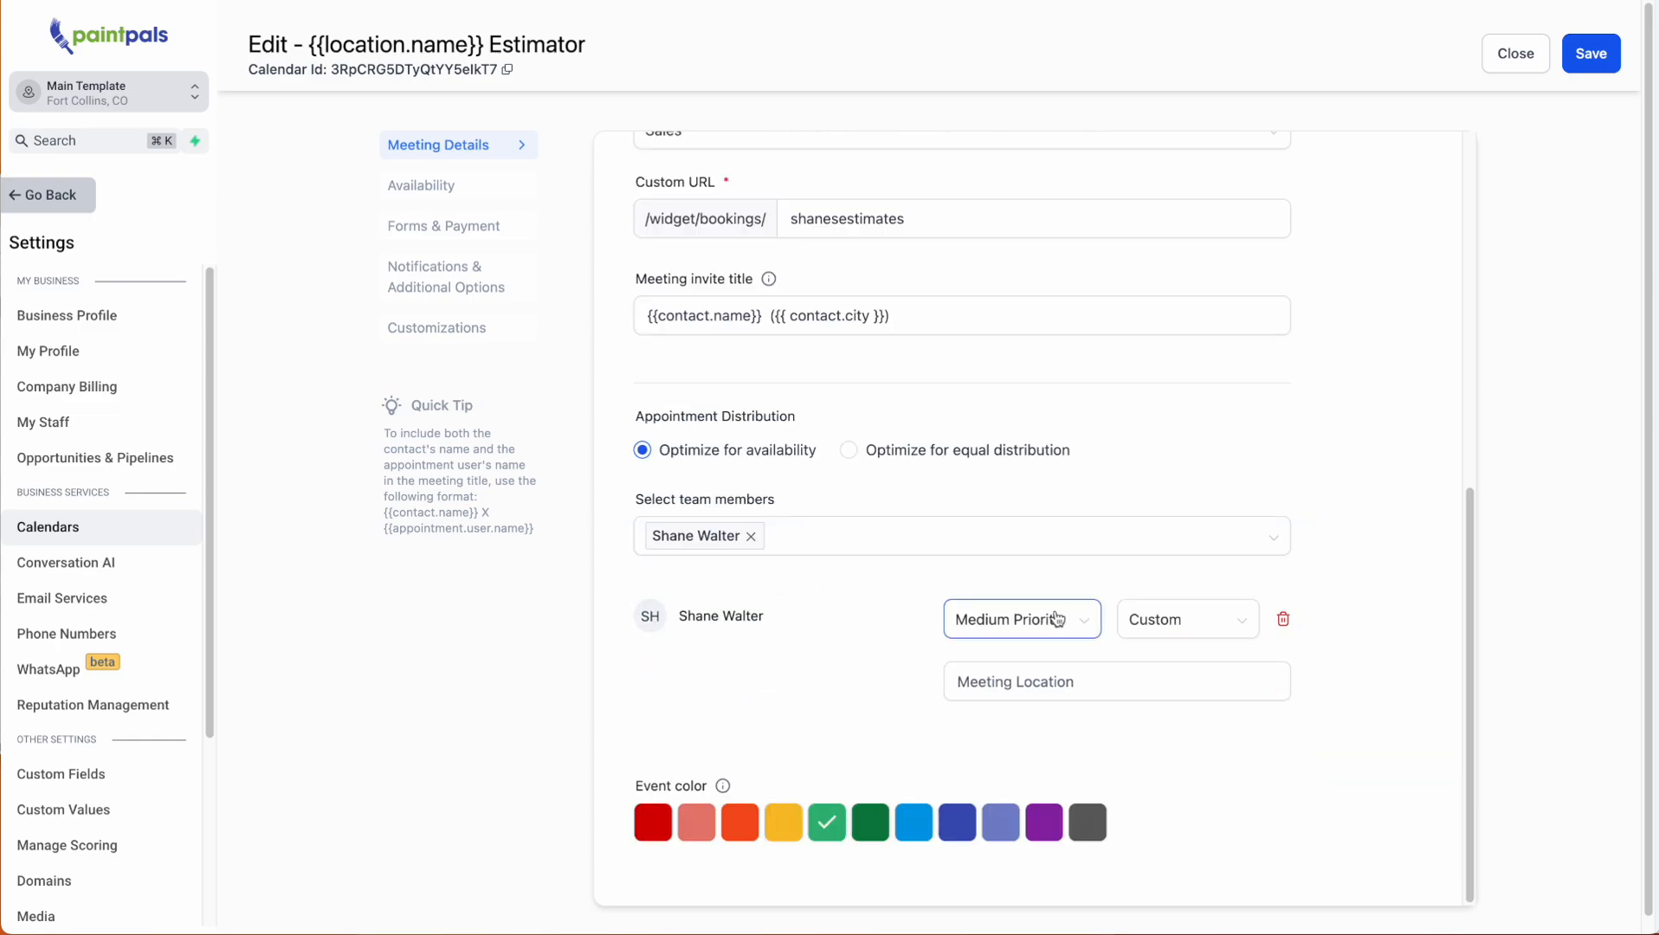
left_click(843, 544)
left_click(773, 618)
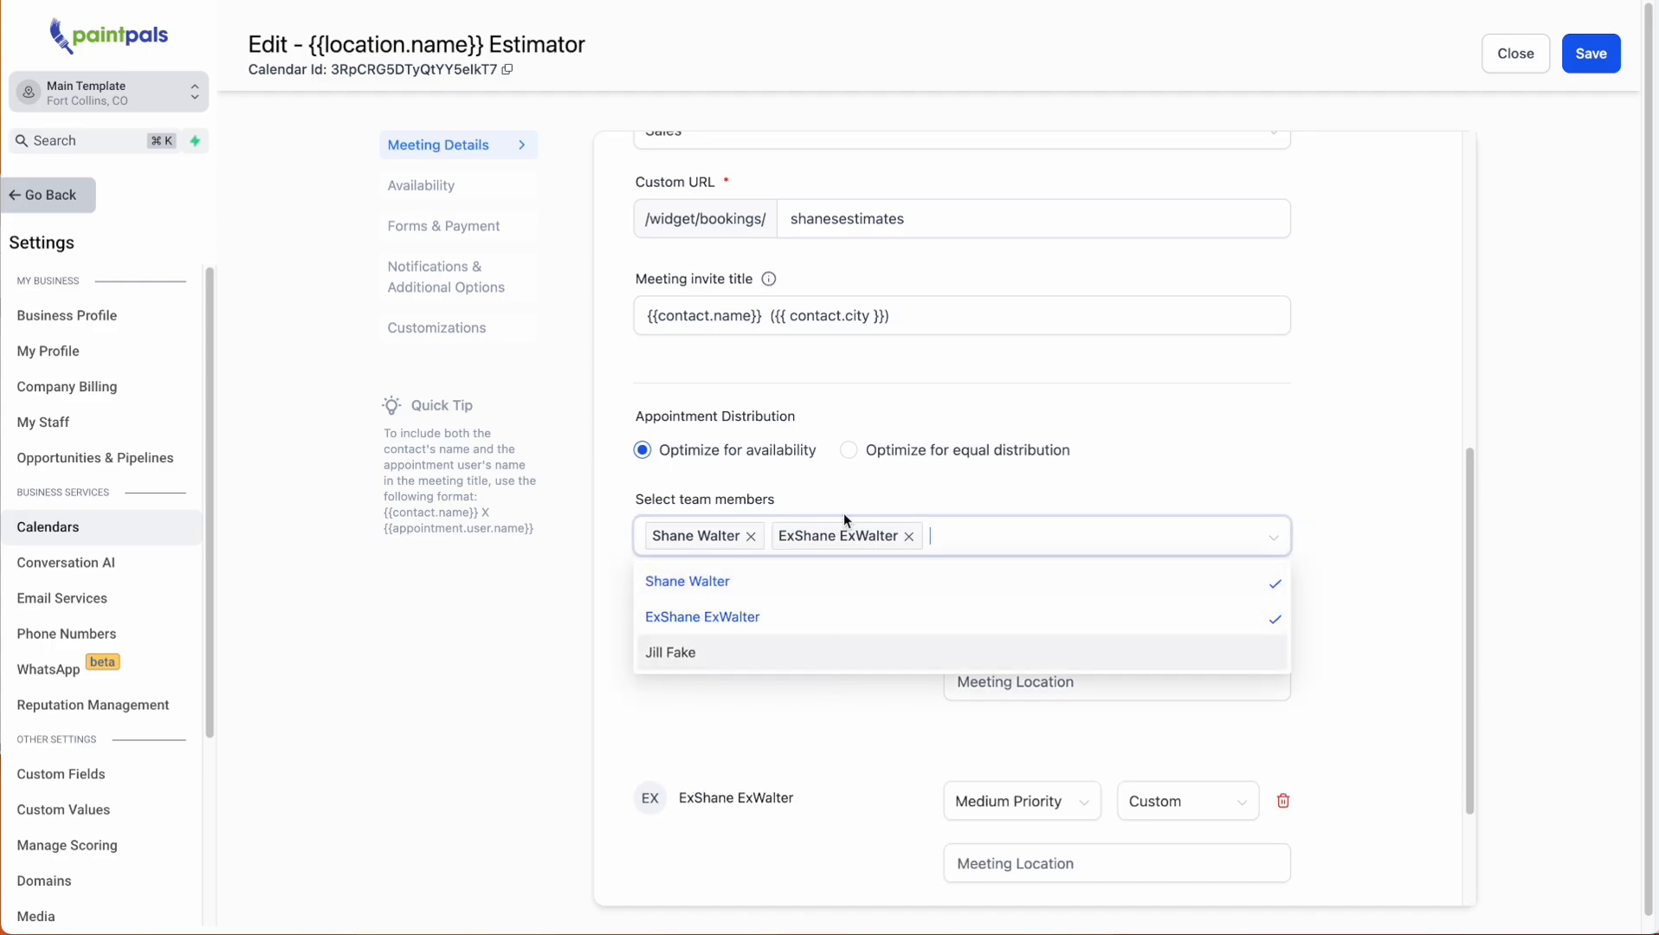
left_click(1055, 486)
Set the first team member's priority to High Priority.
left_click(988, 621)
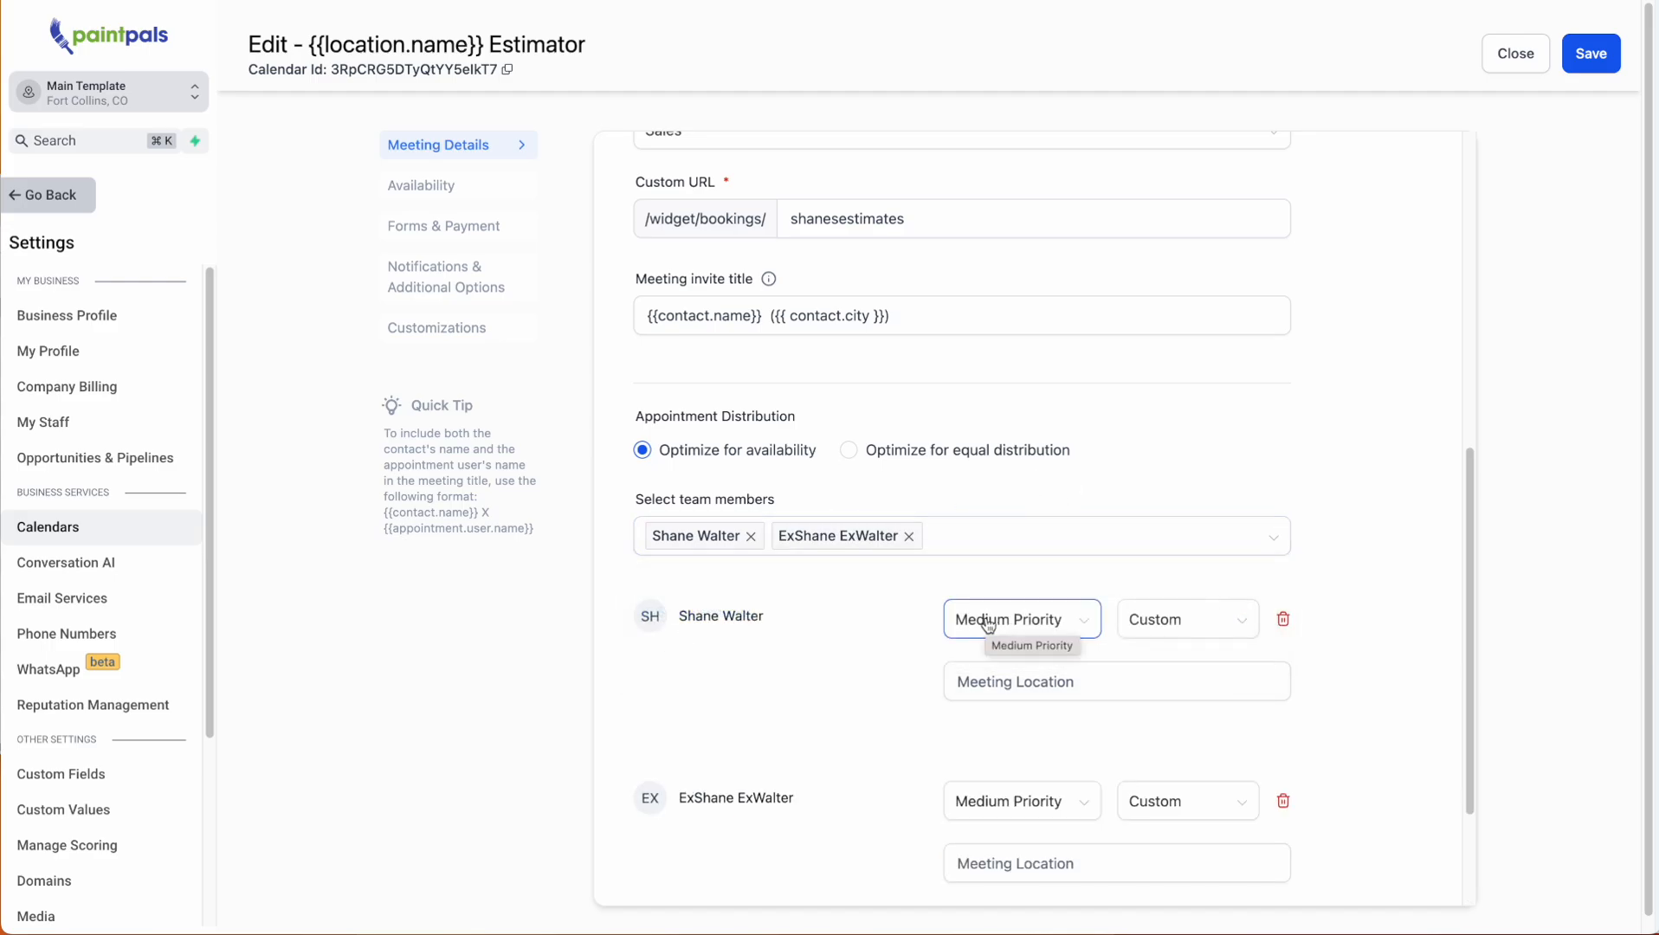
left_click(988, 621)
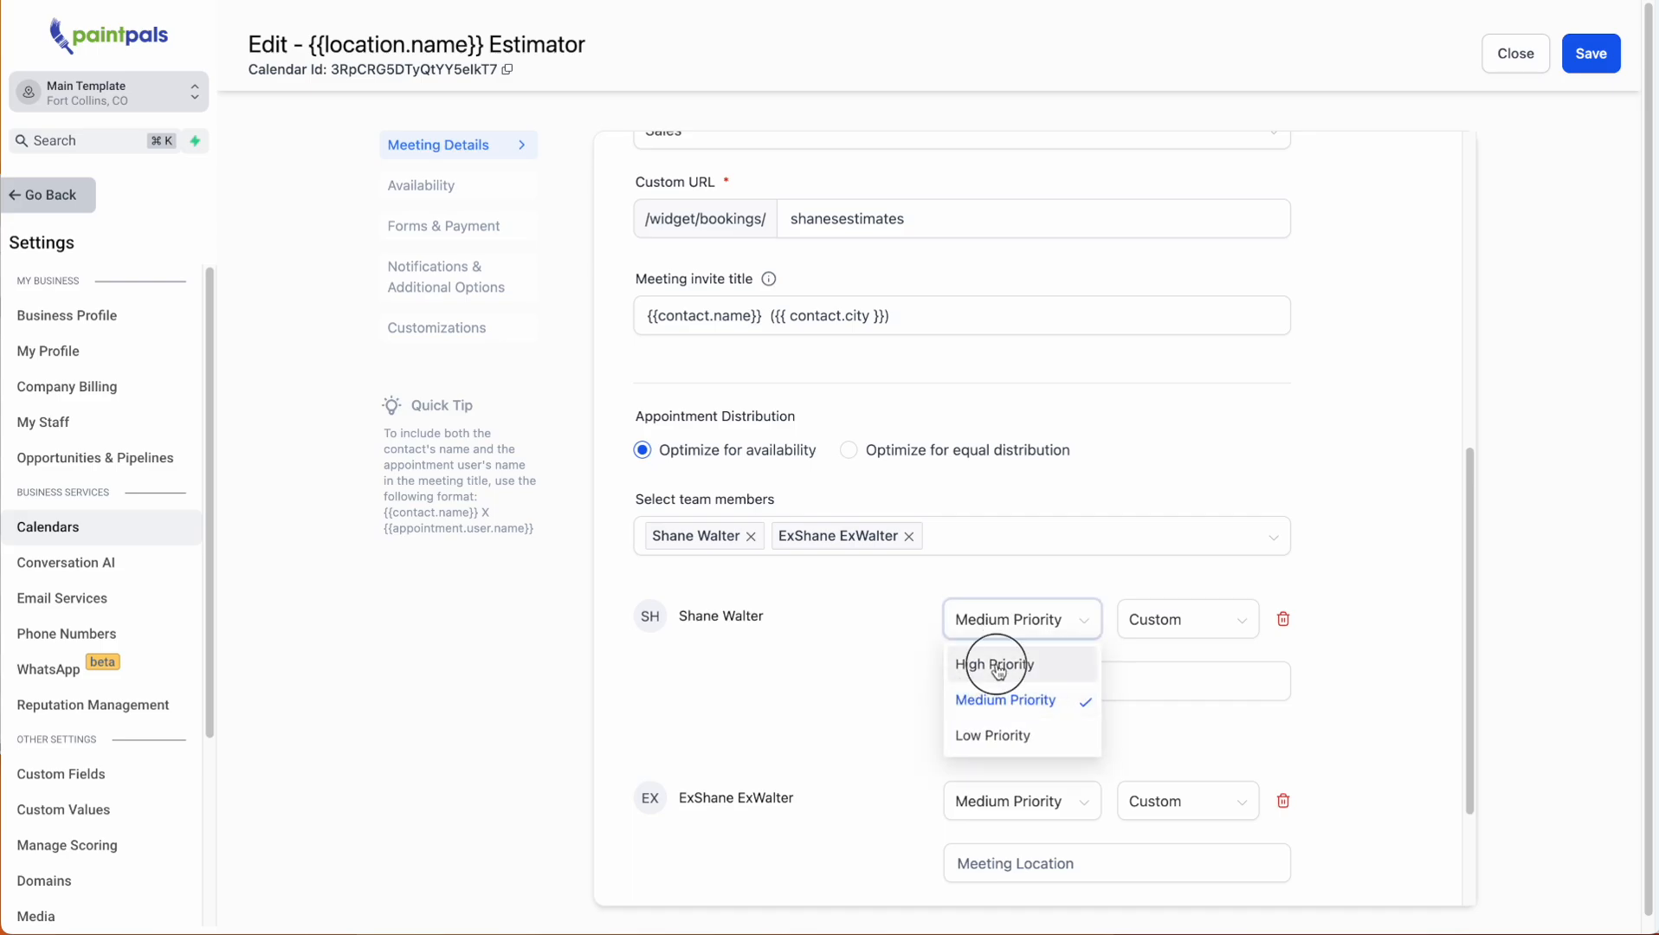
left_click(992, 665)
Remove the second team member from the calendar and keep the remaining member's priority at High Priority.
left_click(908, 537)
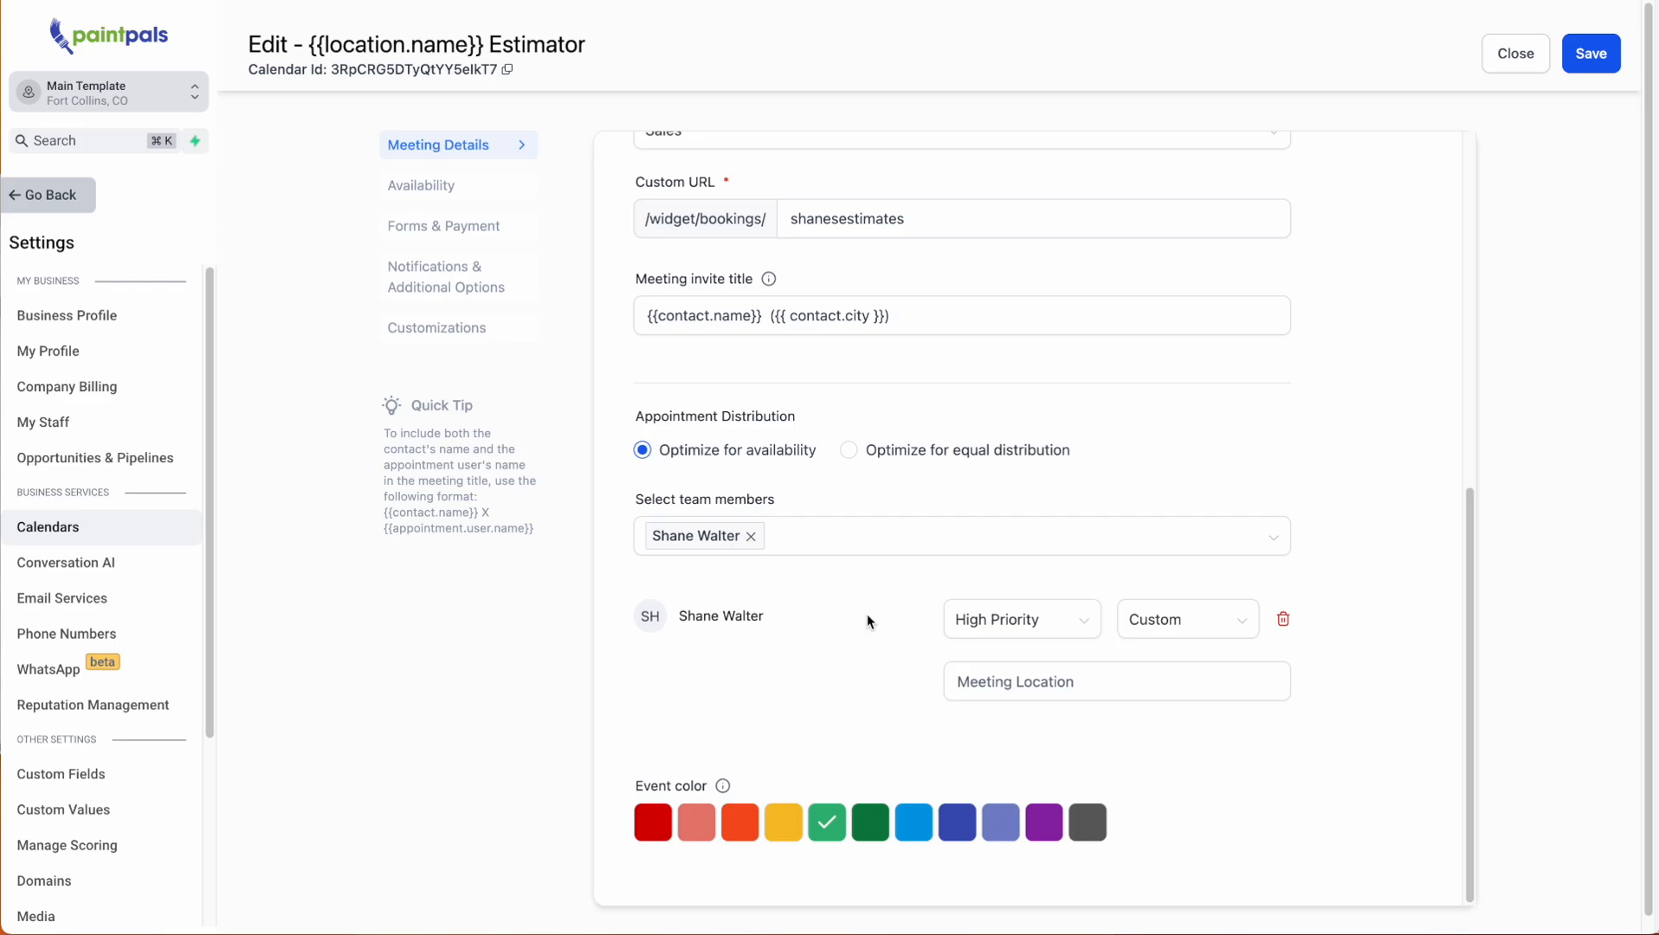
left_click(1010, 620)
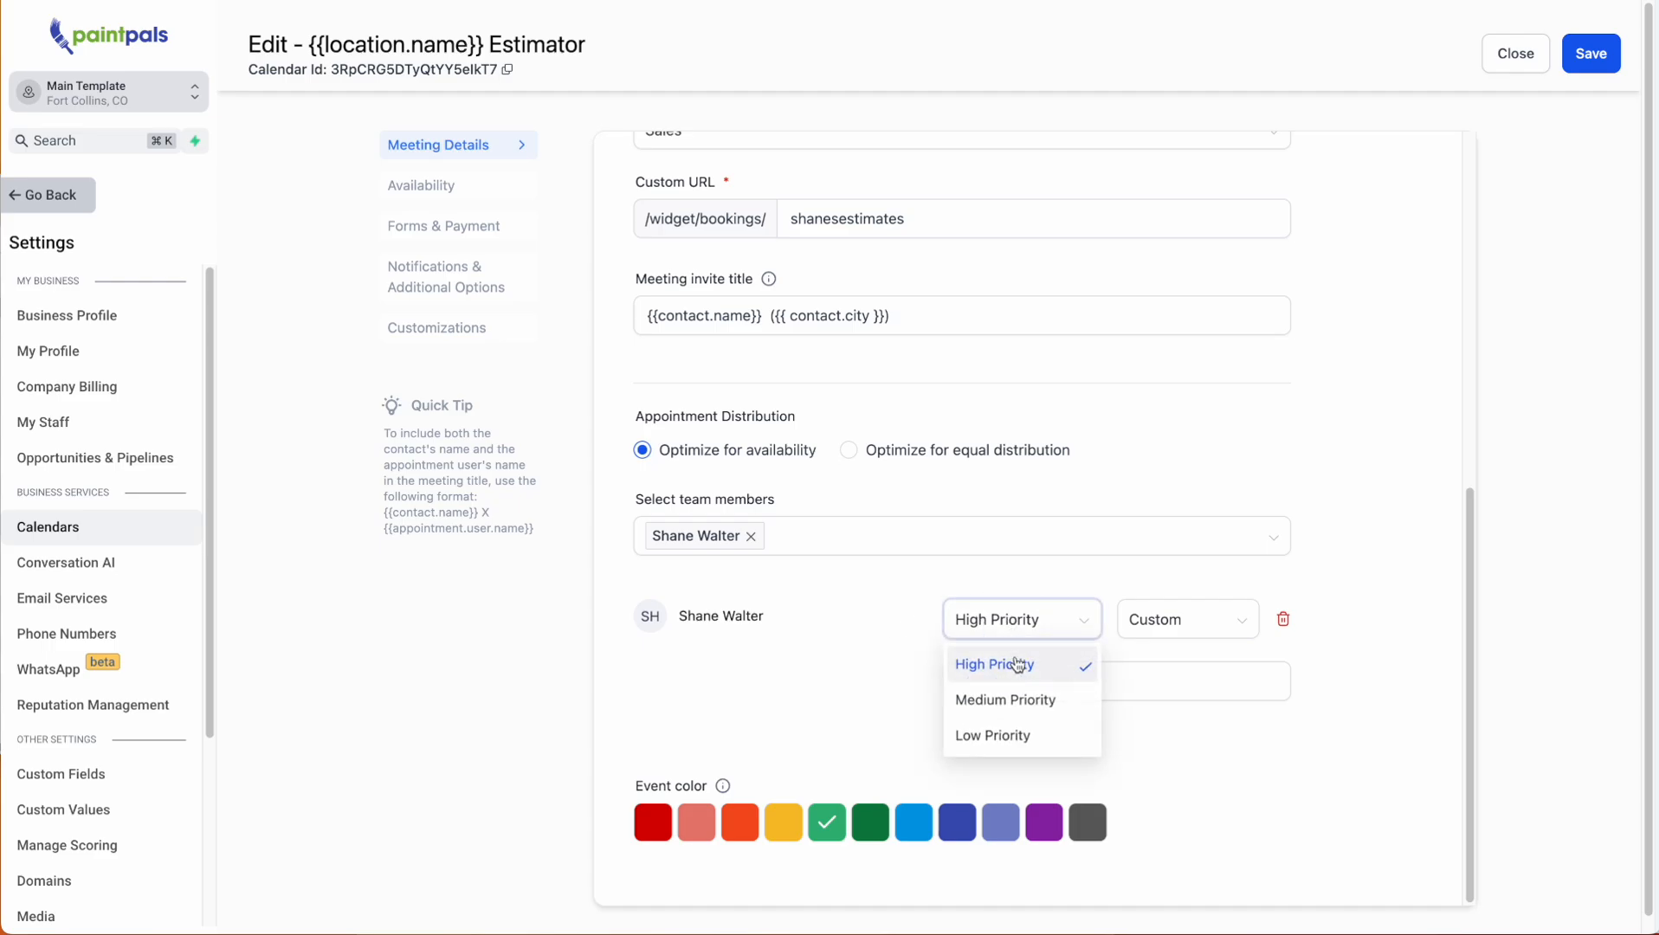
left_click(1039, 673)
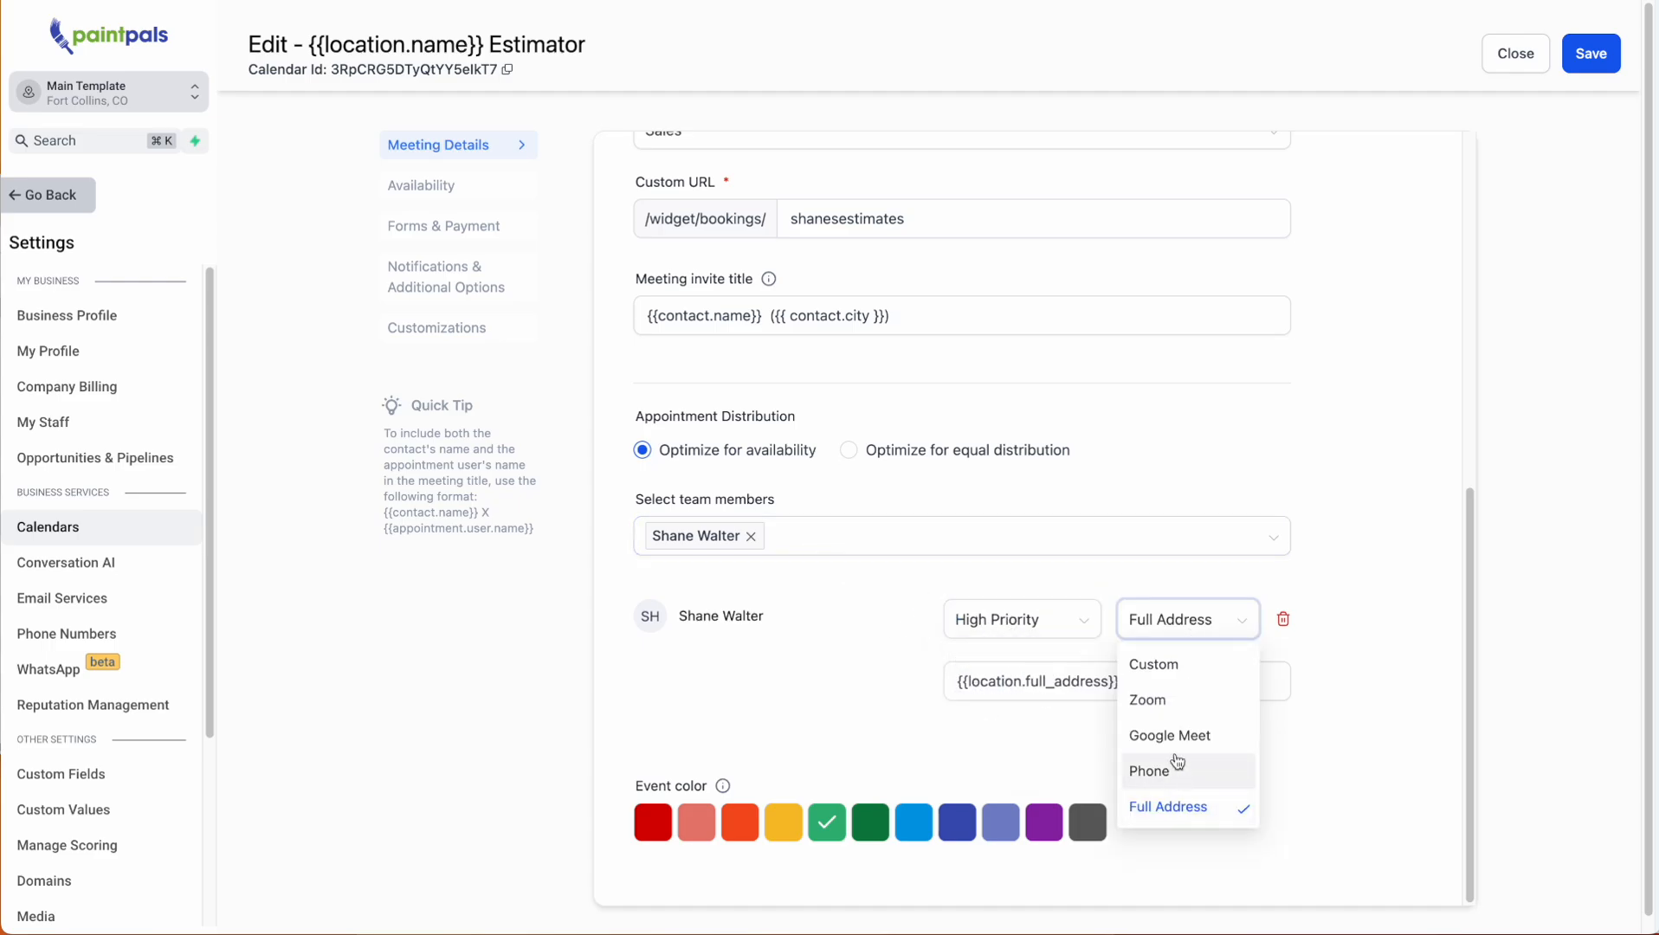
left_click(1156, 664)
left_click(1189, 624)
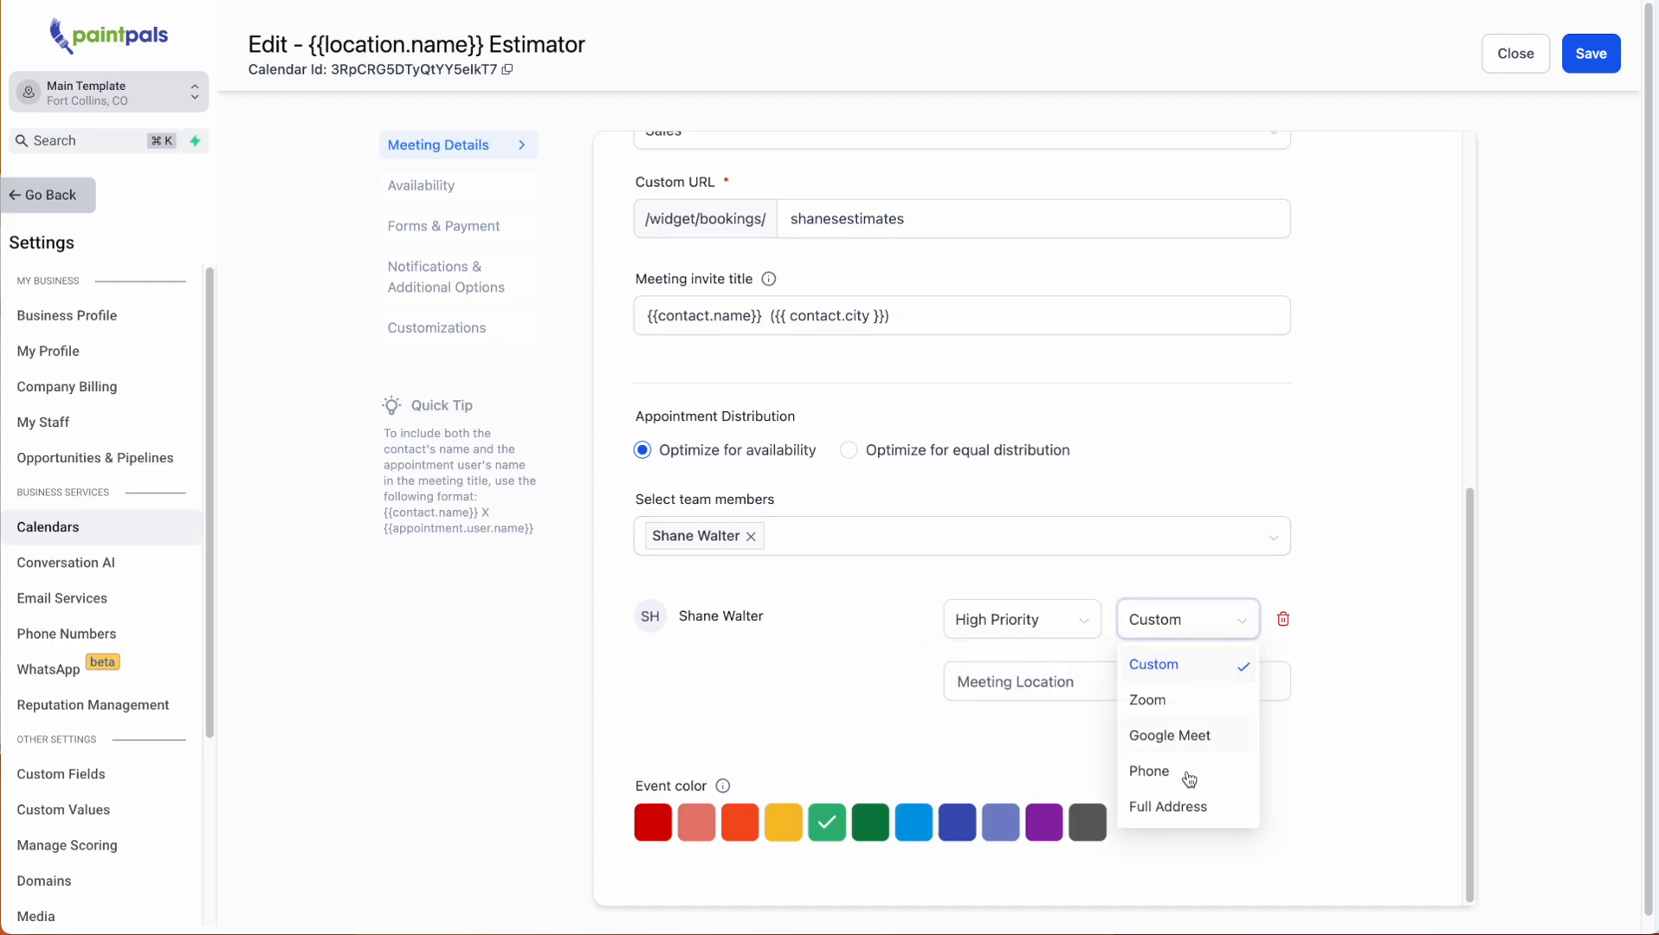
left_click(1170, 665)
left_click(1123, 684)
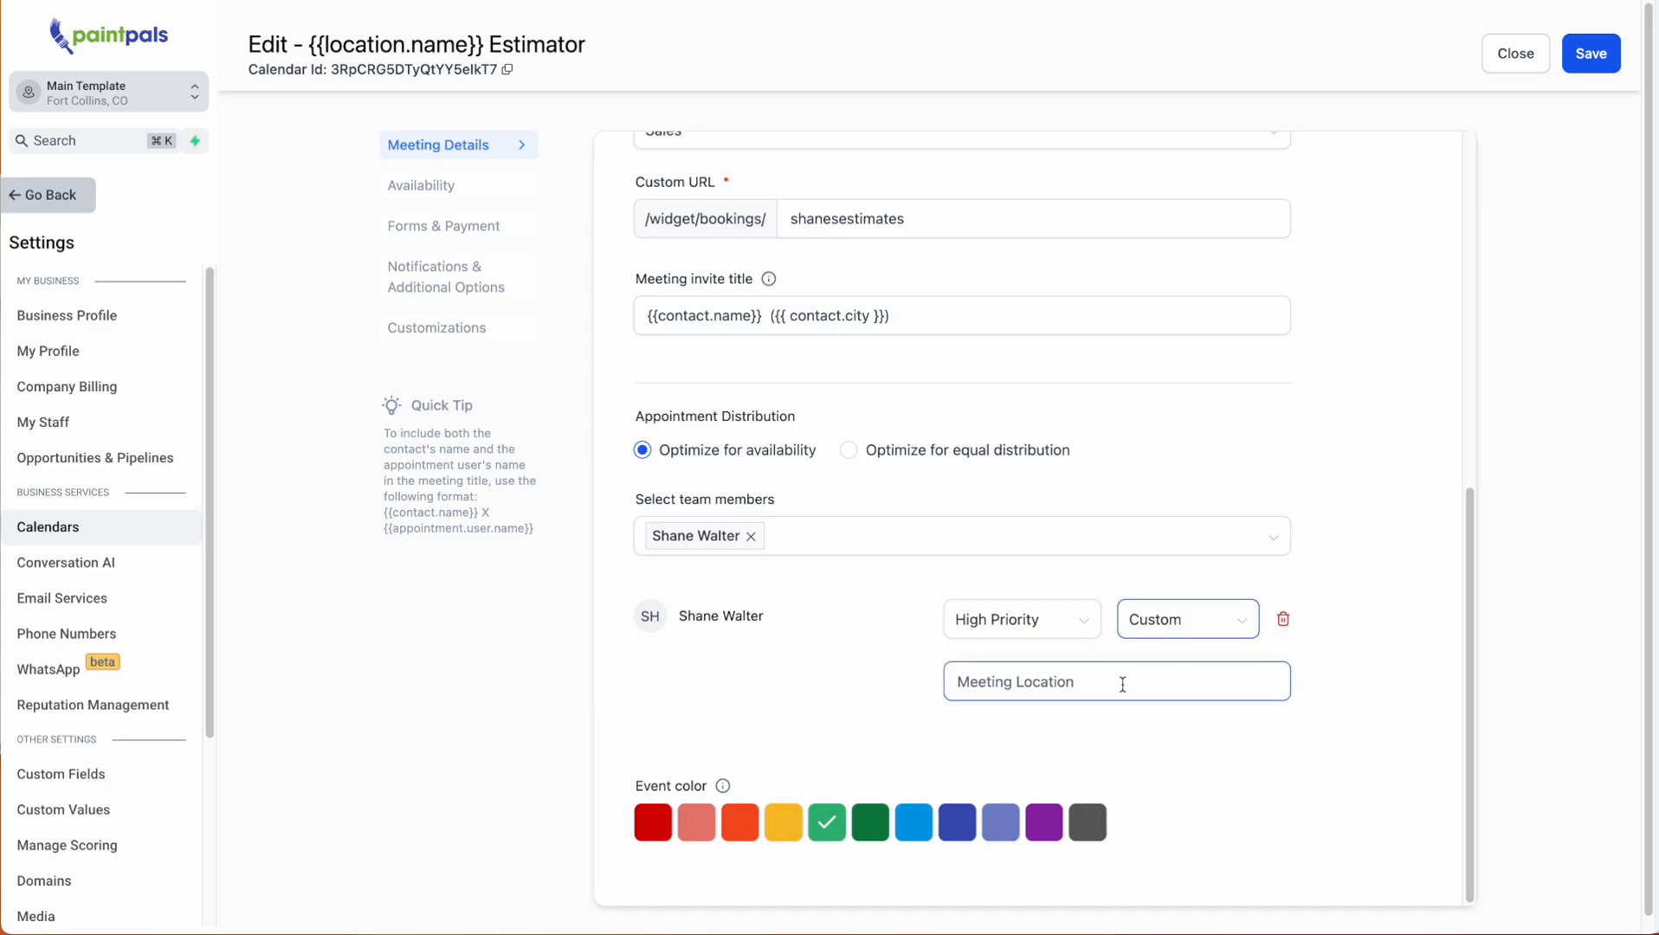
Set the team member's meeting location to Full Address with the placeholder {{contact.full_address}} and save the calendar.
left_click(1185, 621)
left_click(1217, 808)
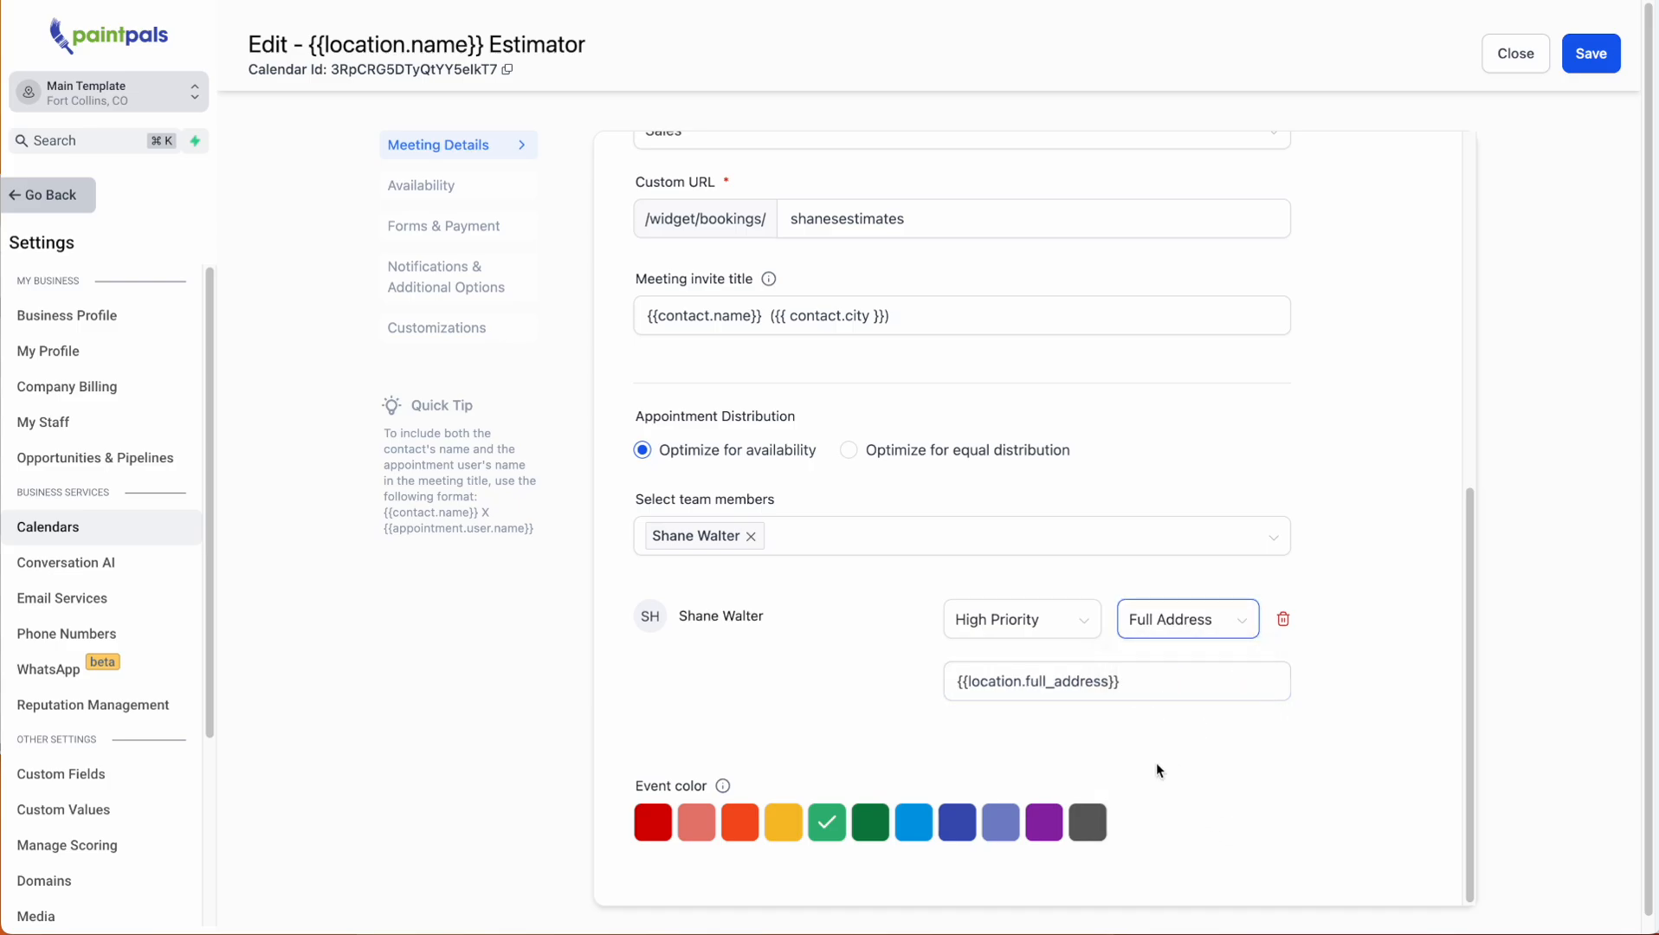
left_click_drag(969, 682, 1023, 683)
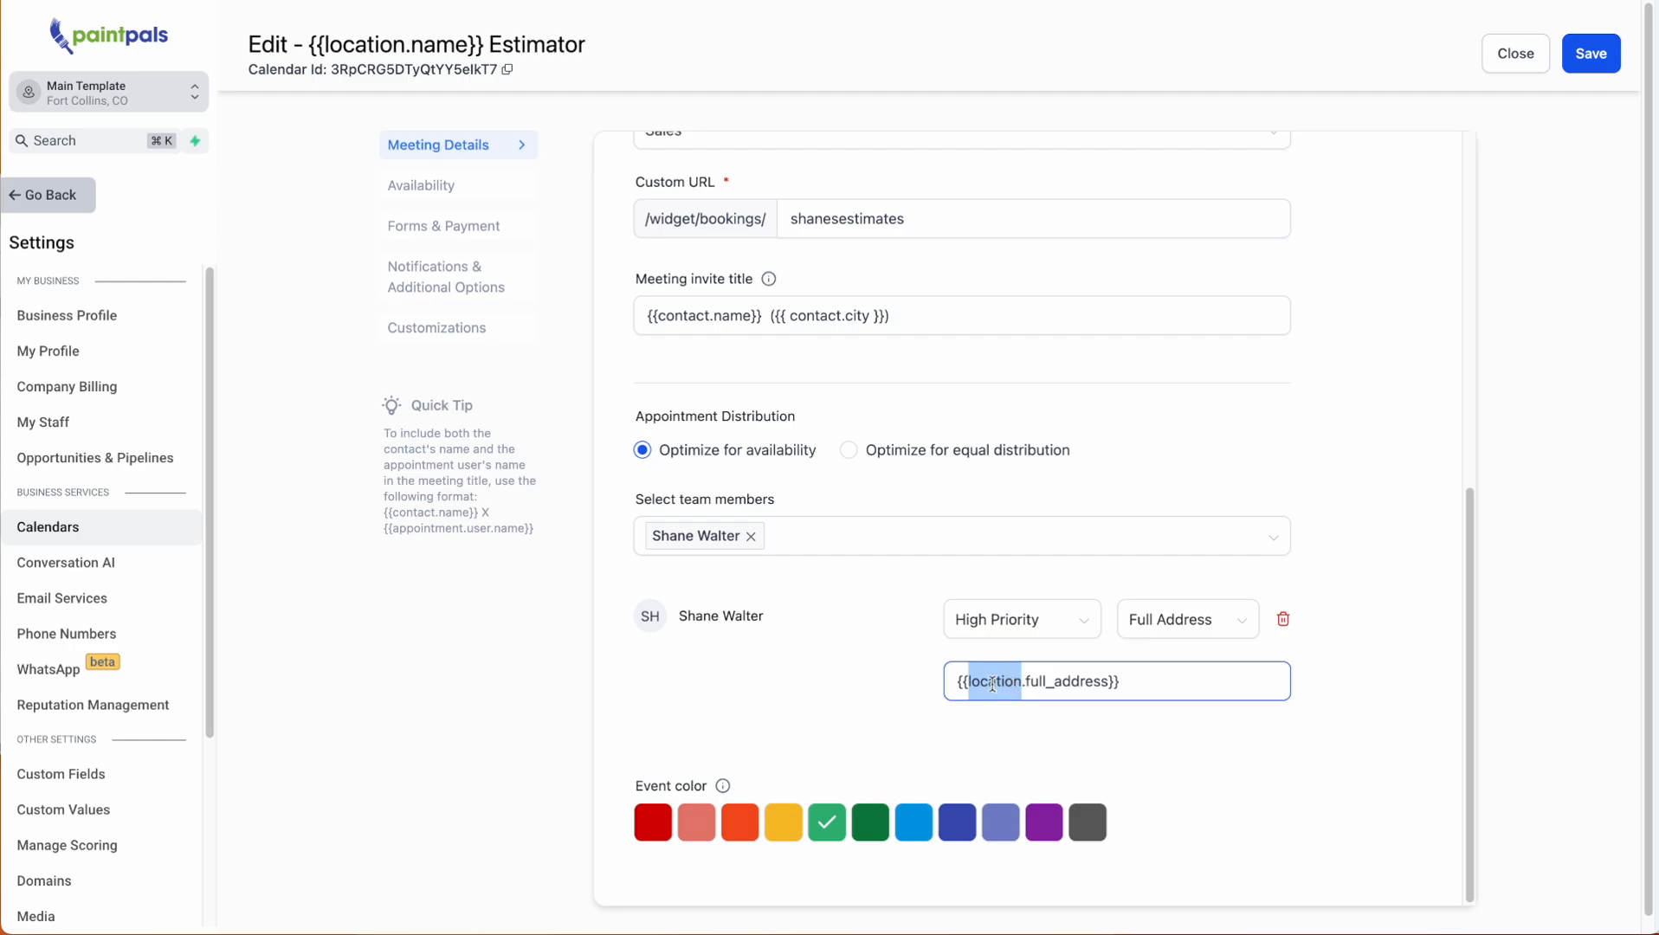
type("contact")
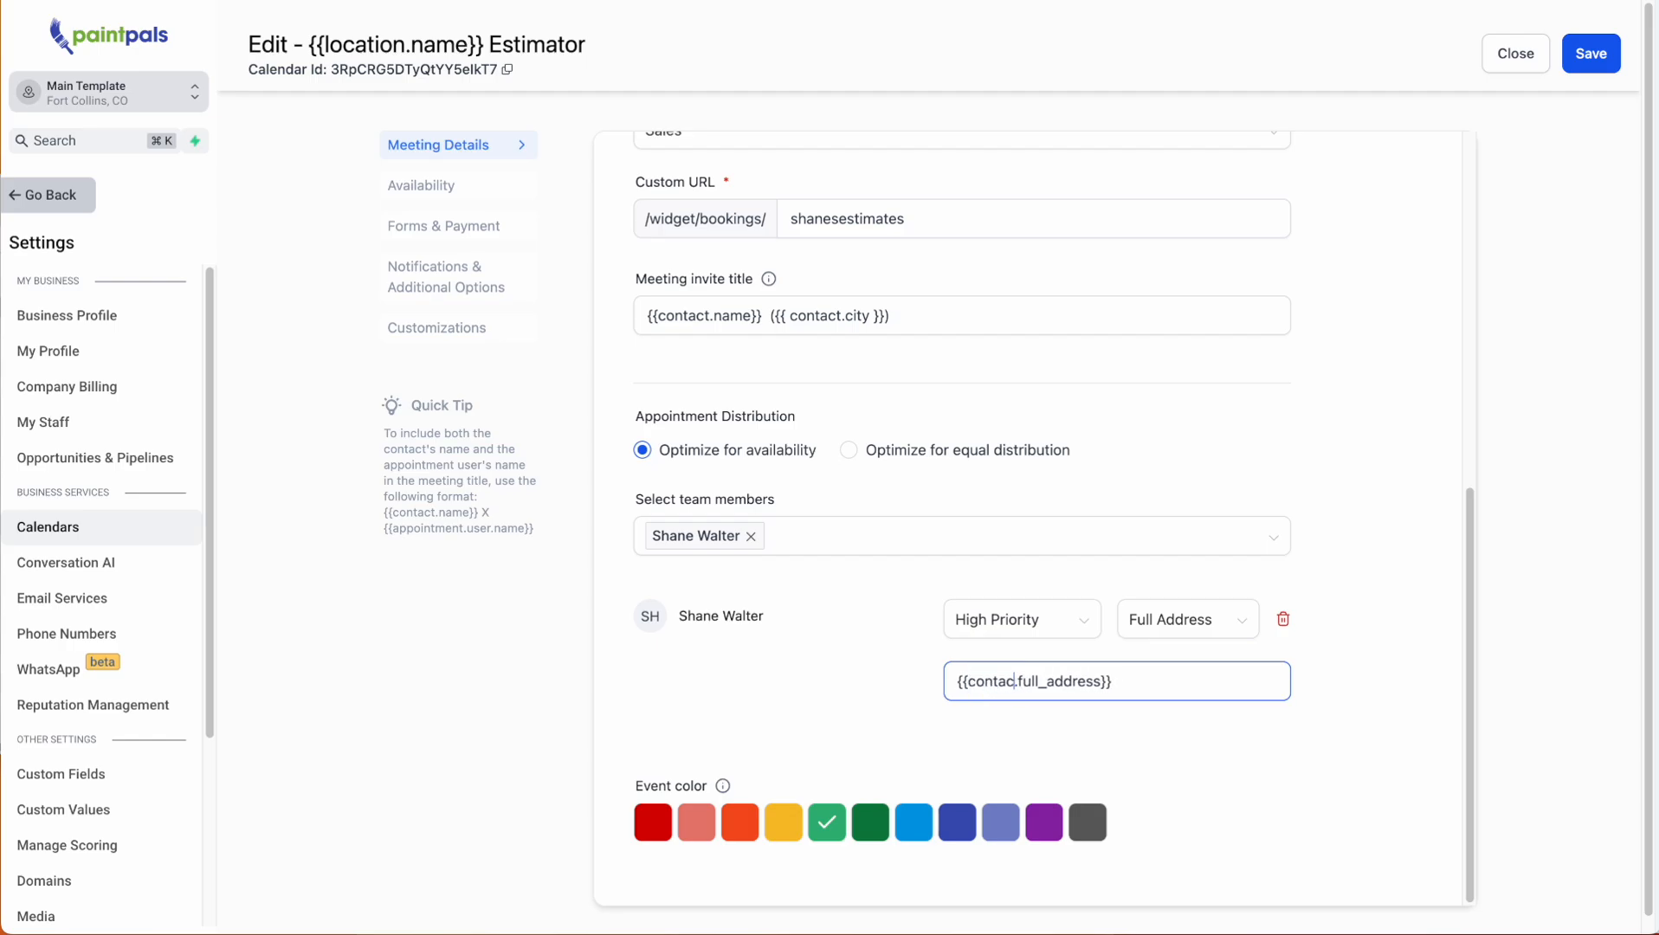
scroll(1294, 588, "up", 8)
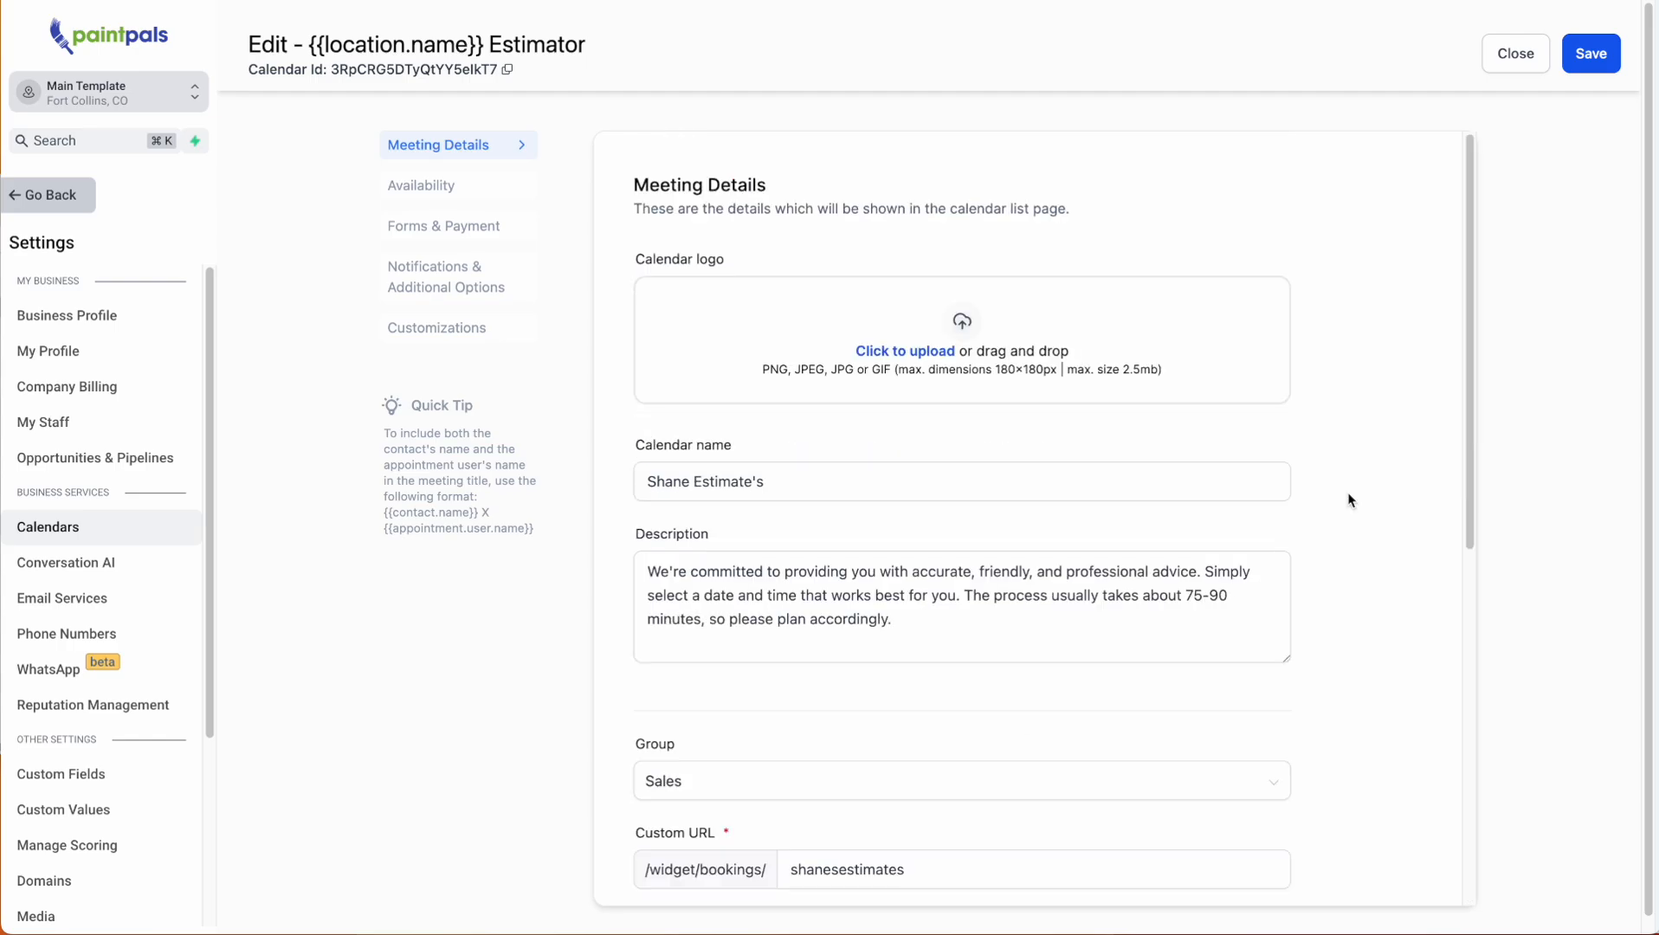
left_click(1616, 53)
Examine the weekly available hours in the calendar's availability settings.
left_click(428, 187)
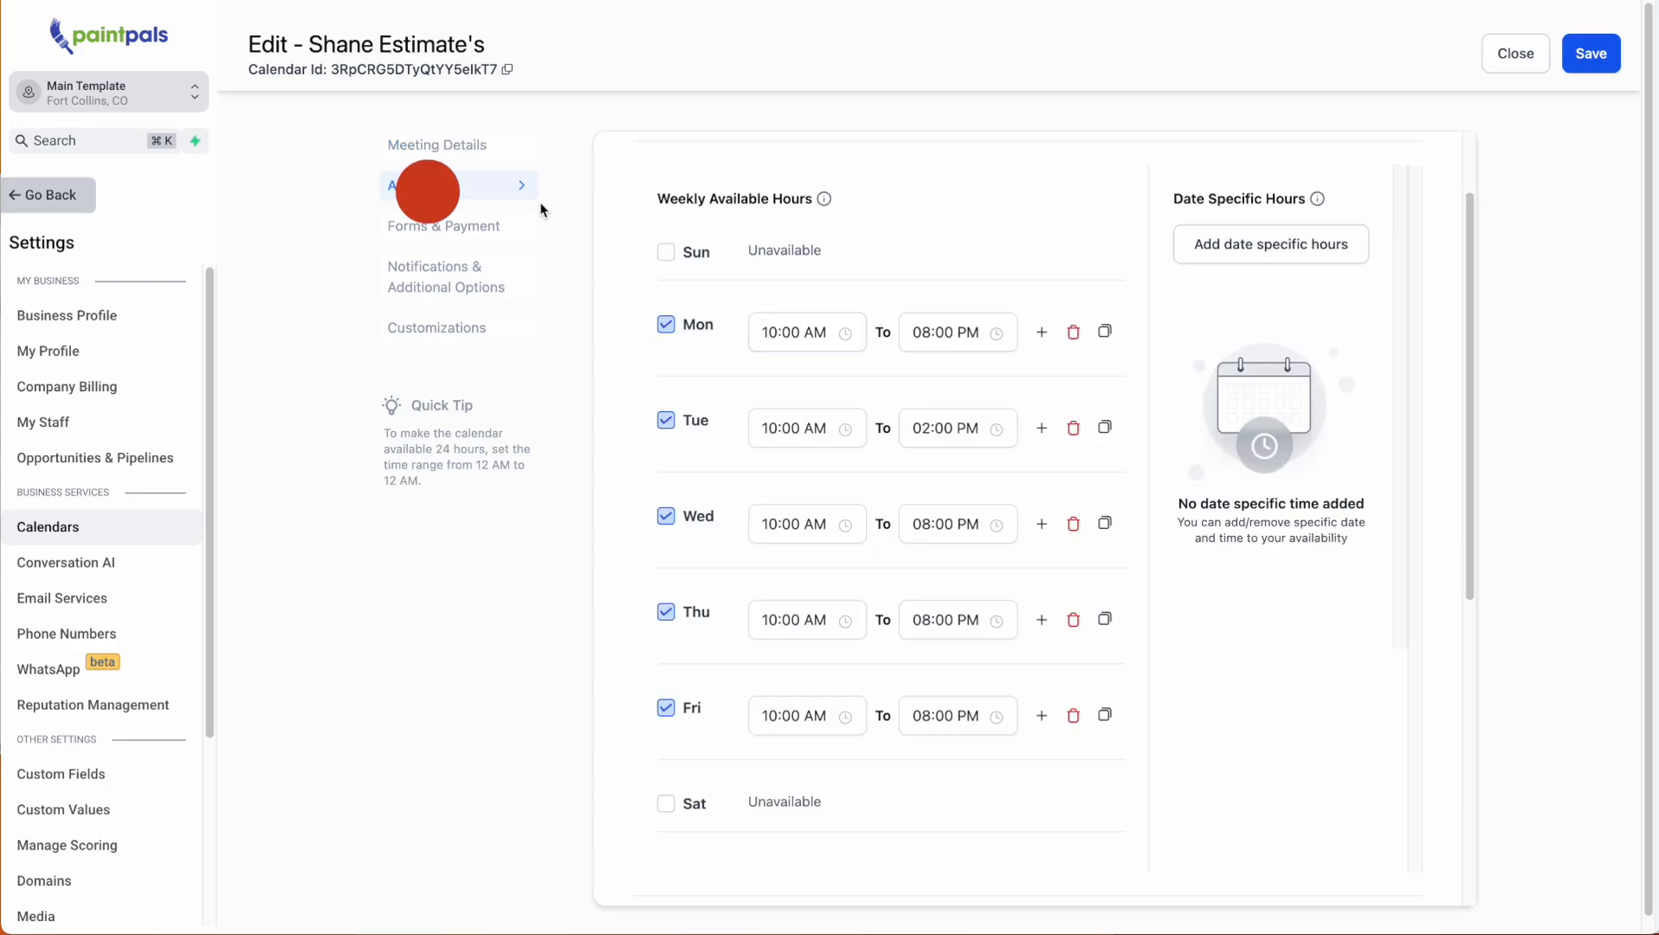
scroll(1153, 552, "down", 4)
scroll(1153, 548, "up", 6)
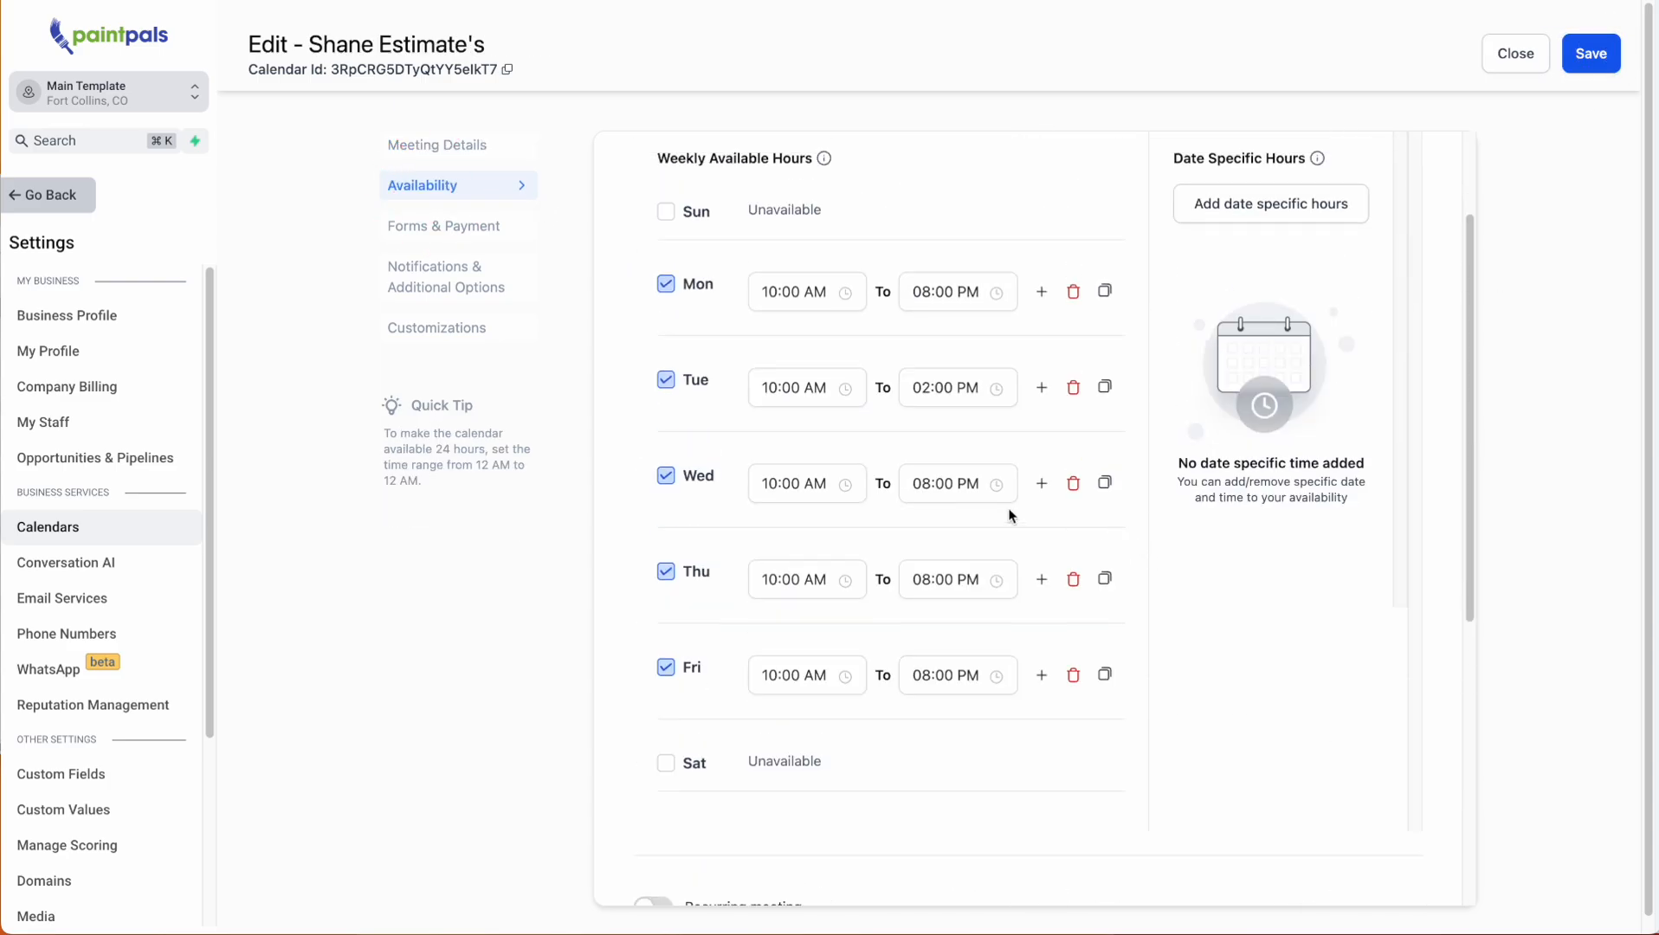
Examine the post-scheduling form choices and consent checkbox text in the forms and payment settings, keeping the Default form.
left_click(461, 228)
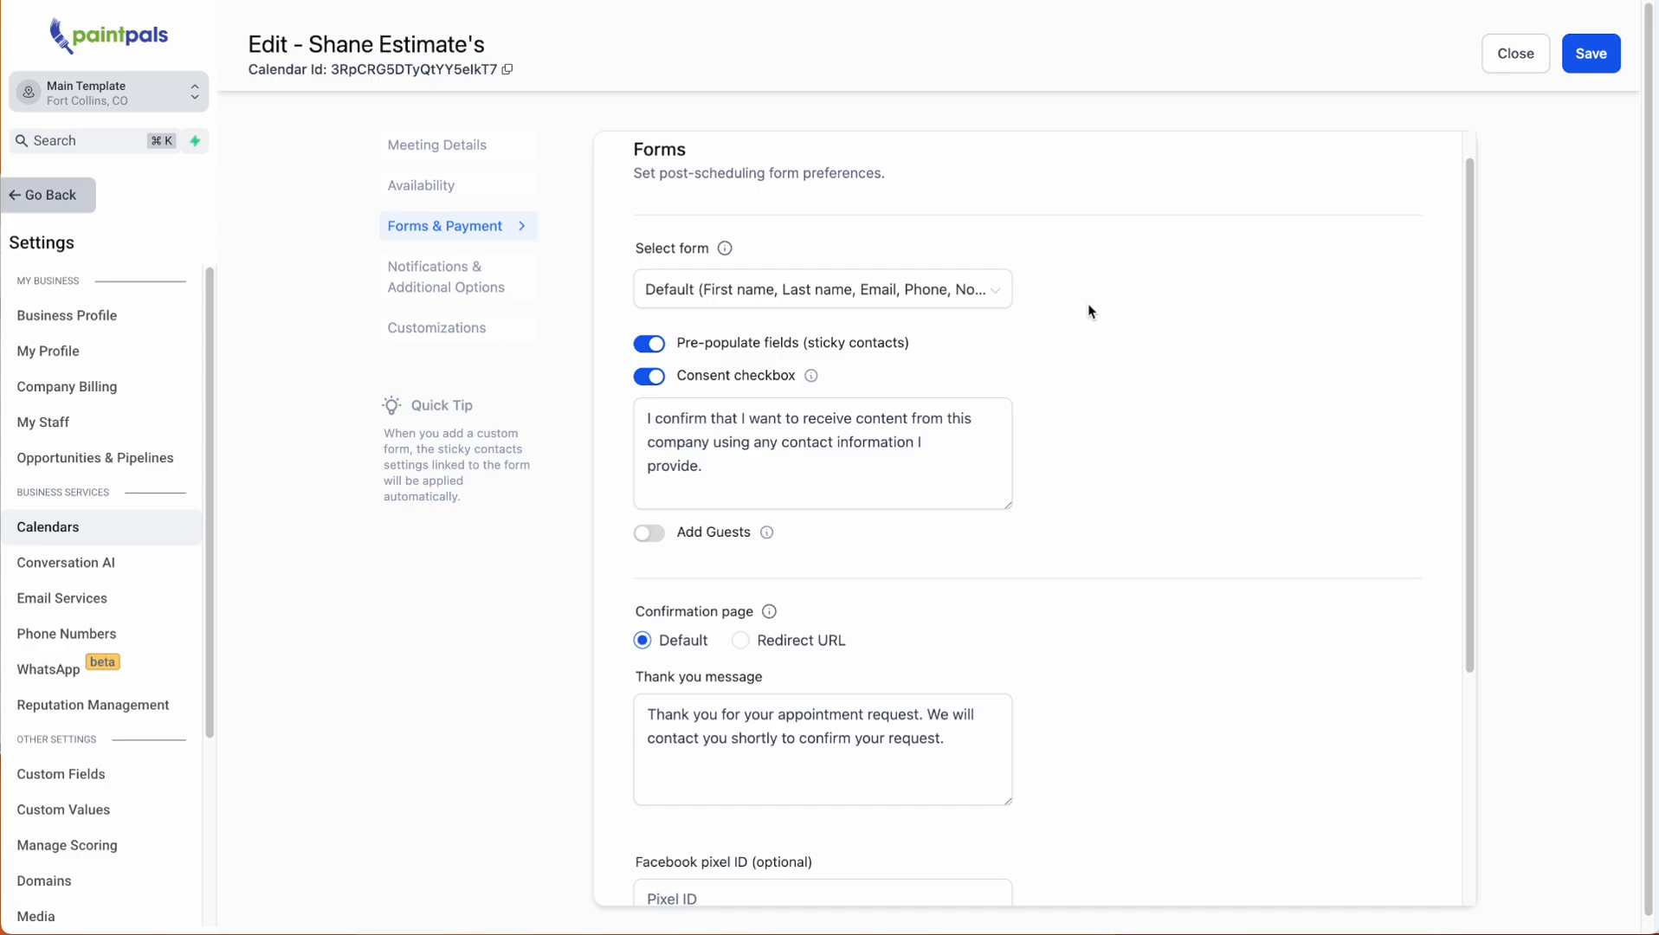
left_click(988, 290)
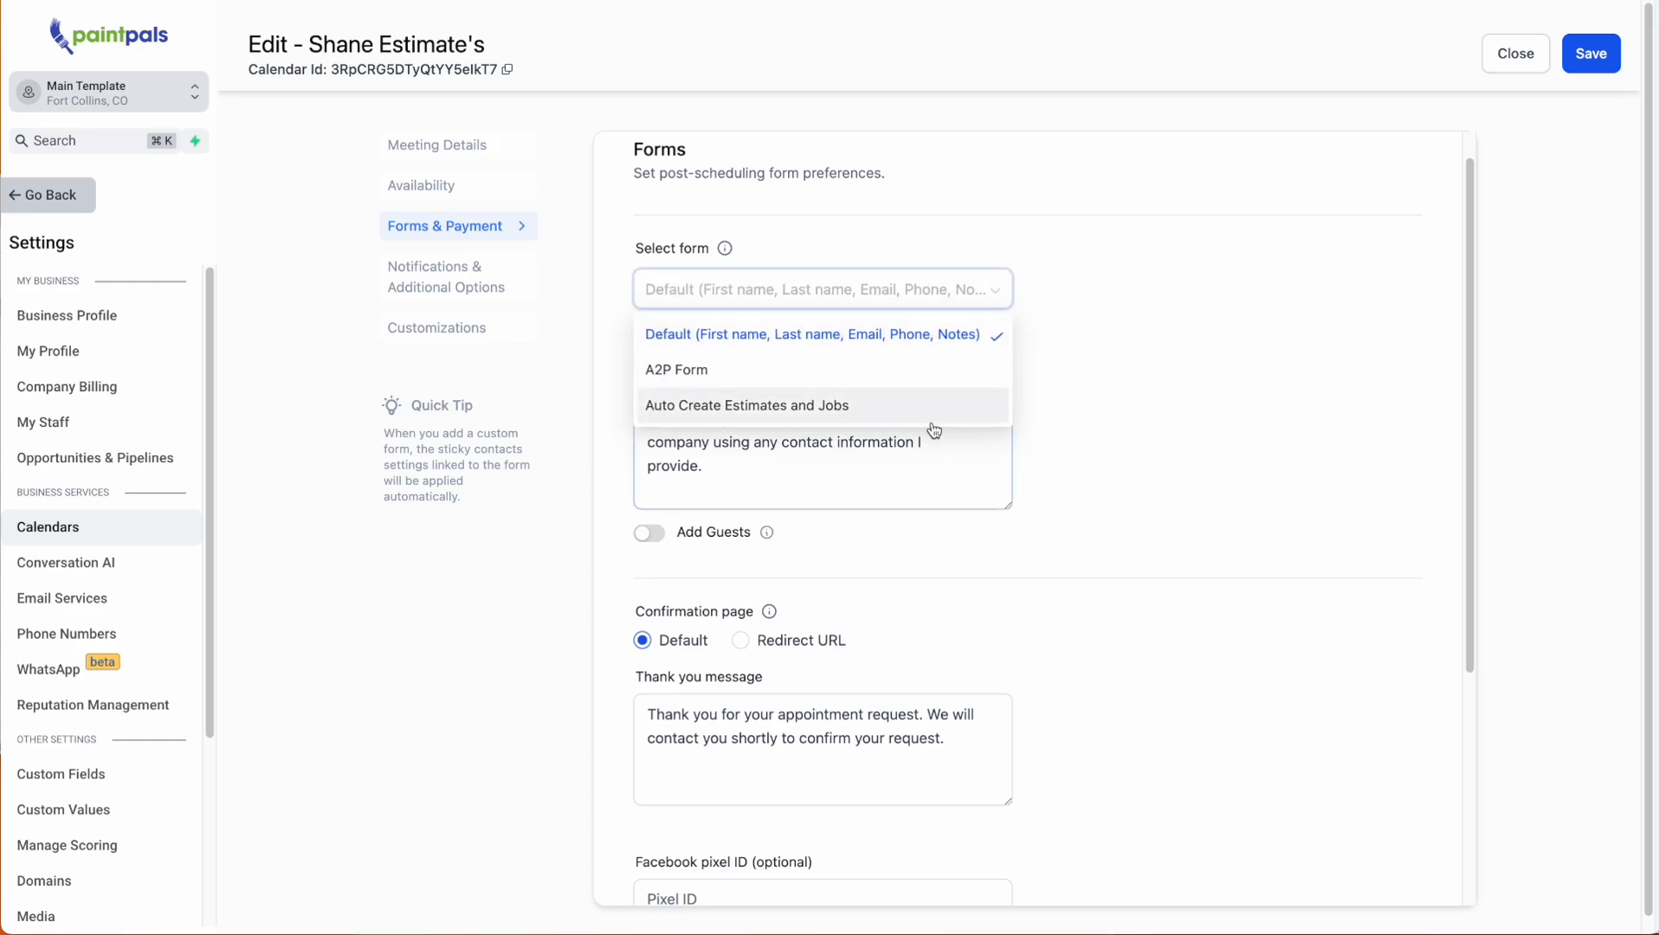
left_click(966, 334)
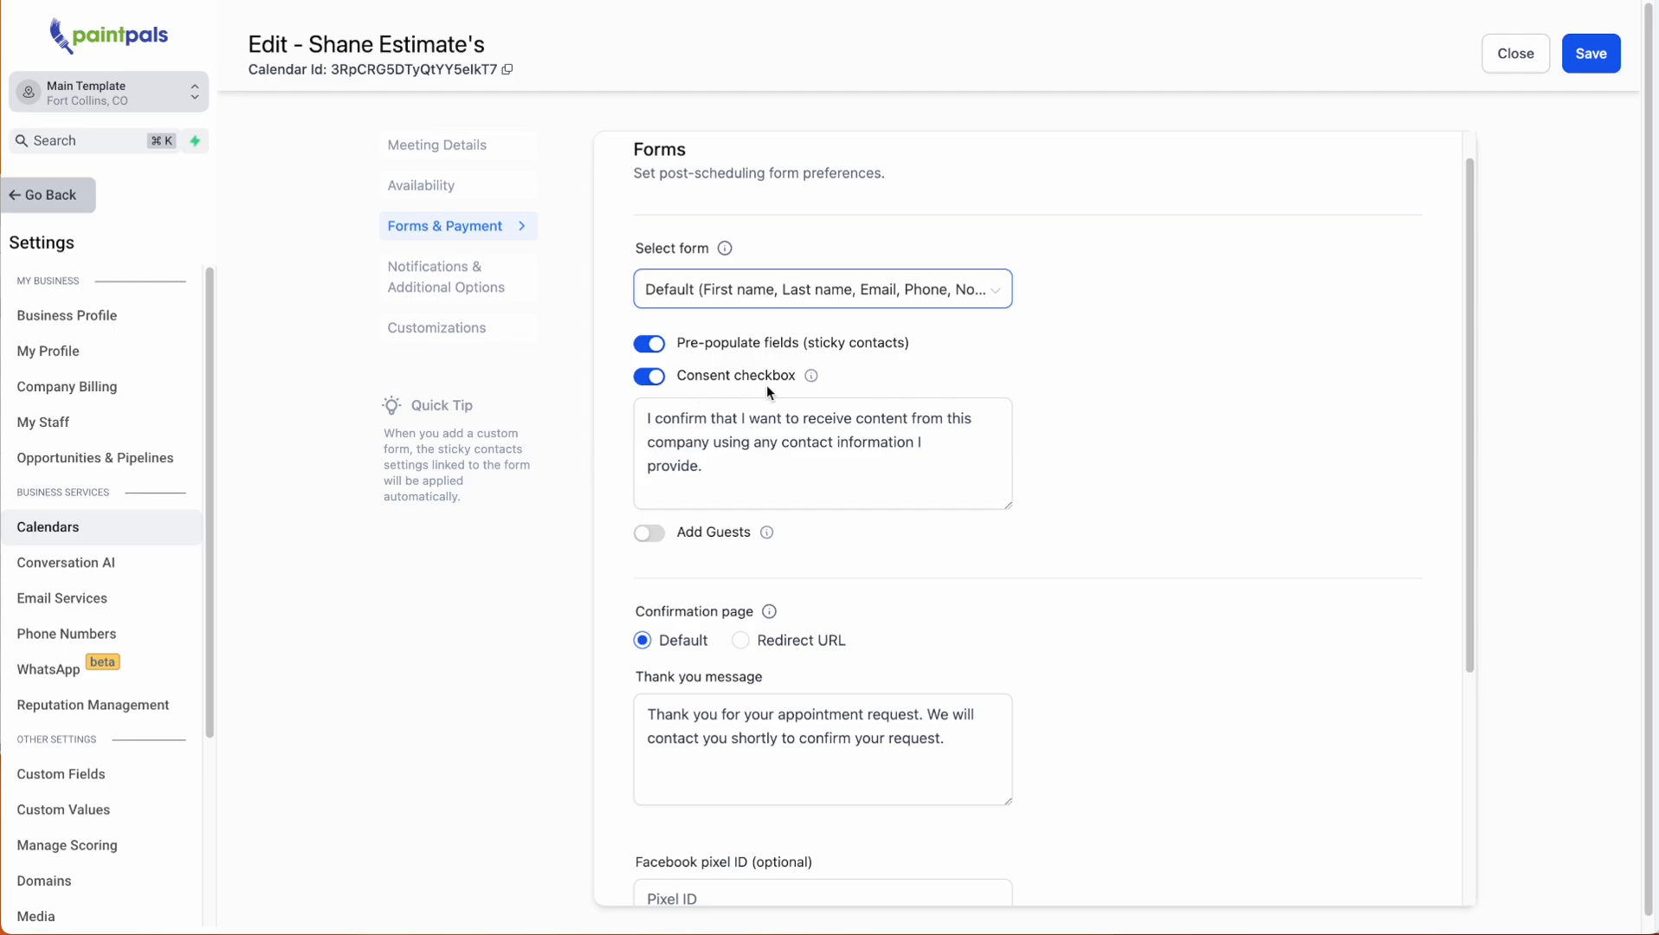
triple_click(762, 414)
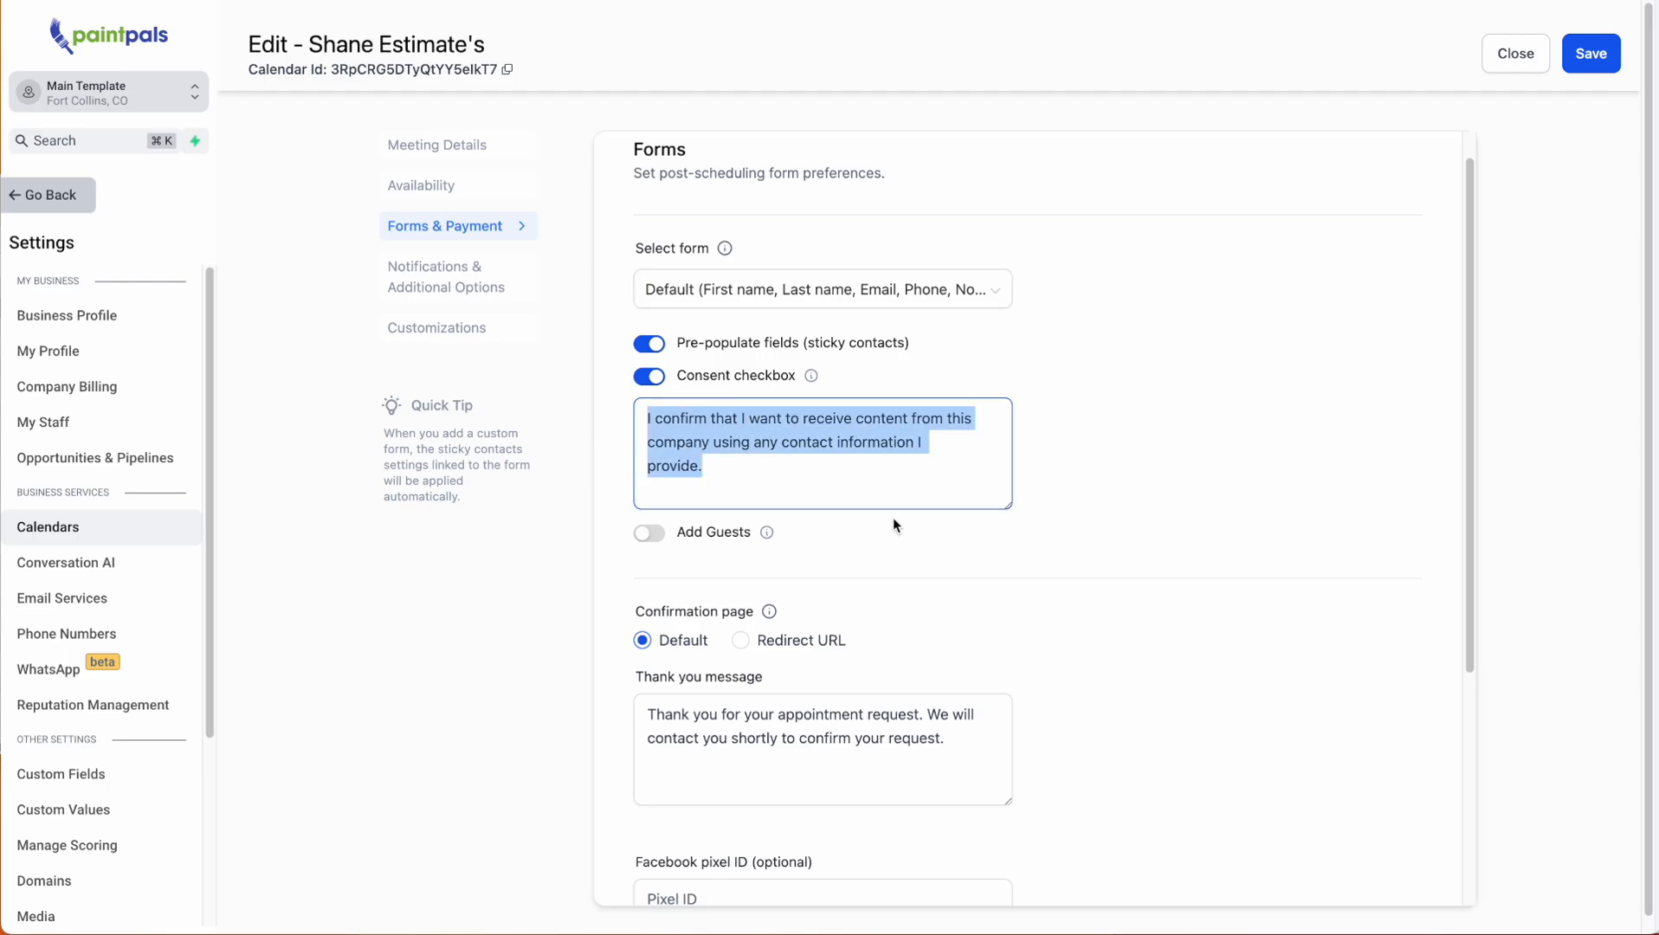
scroll(892, 517, "down", 2)
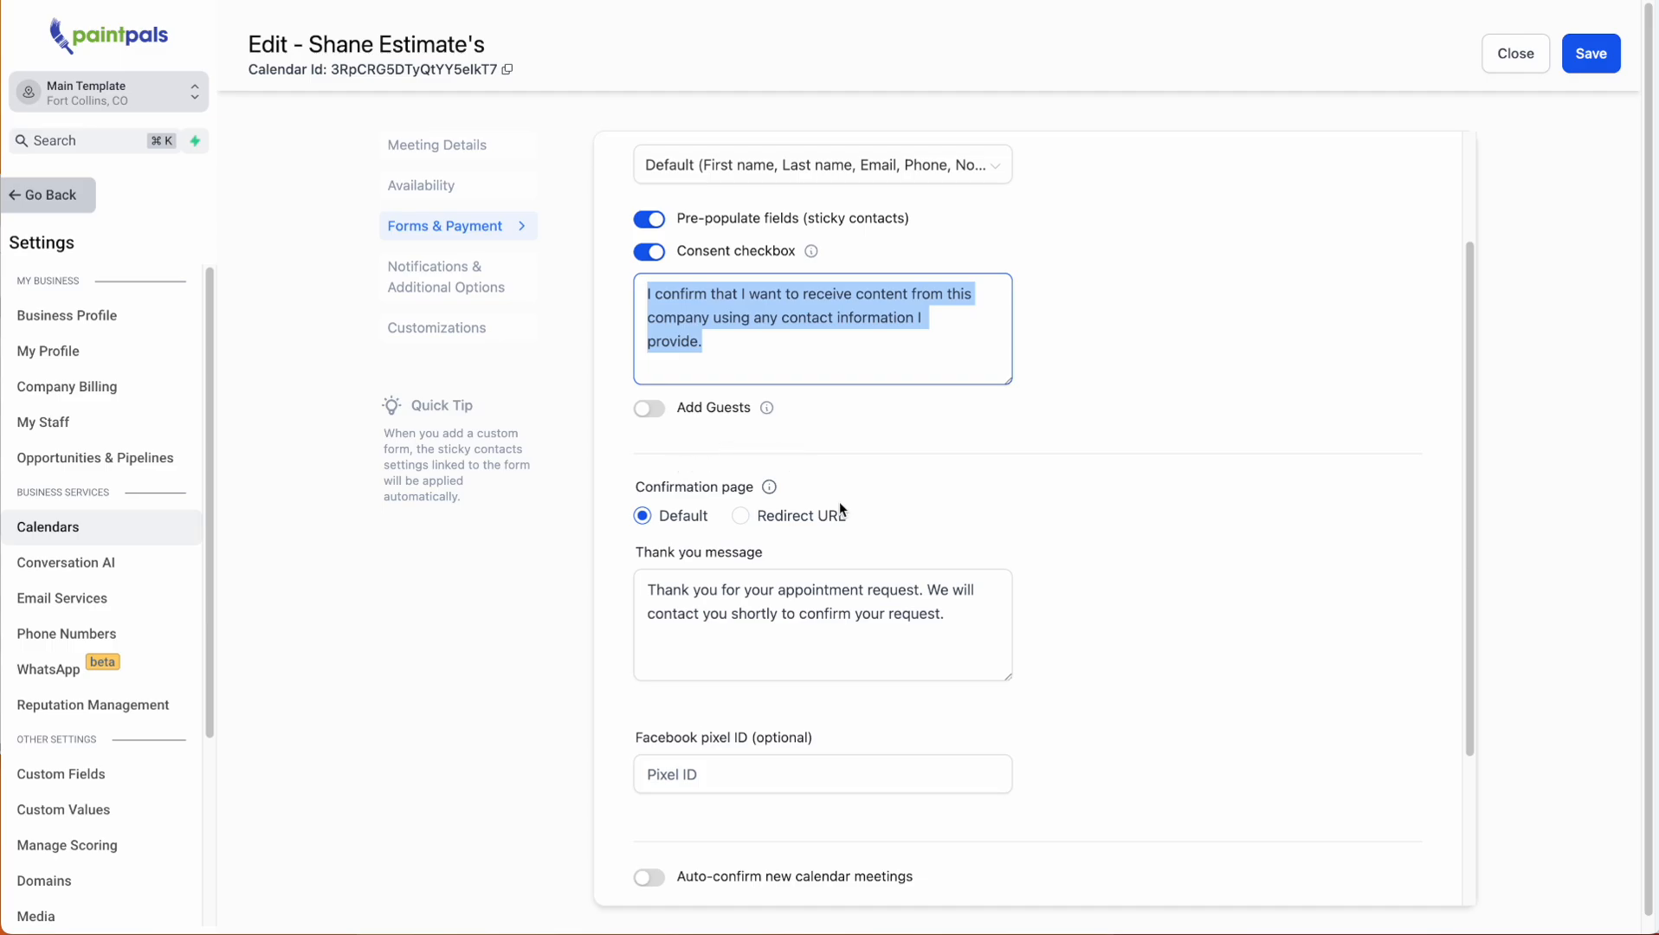
scroll(838, 509, "down", 1)
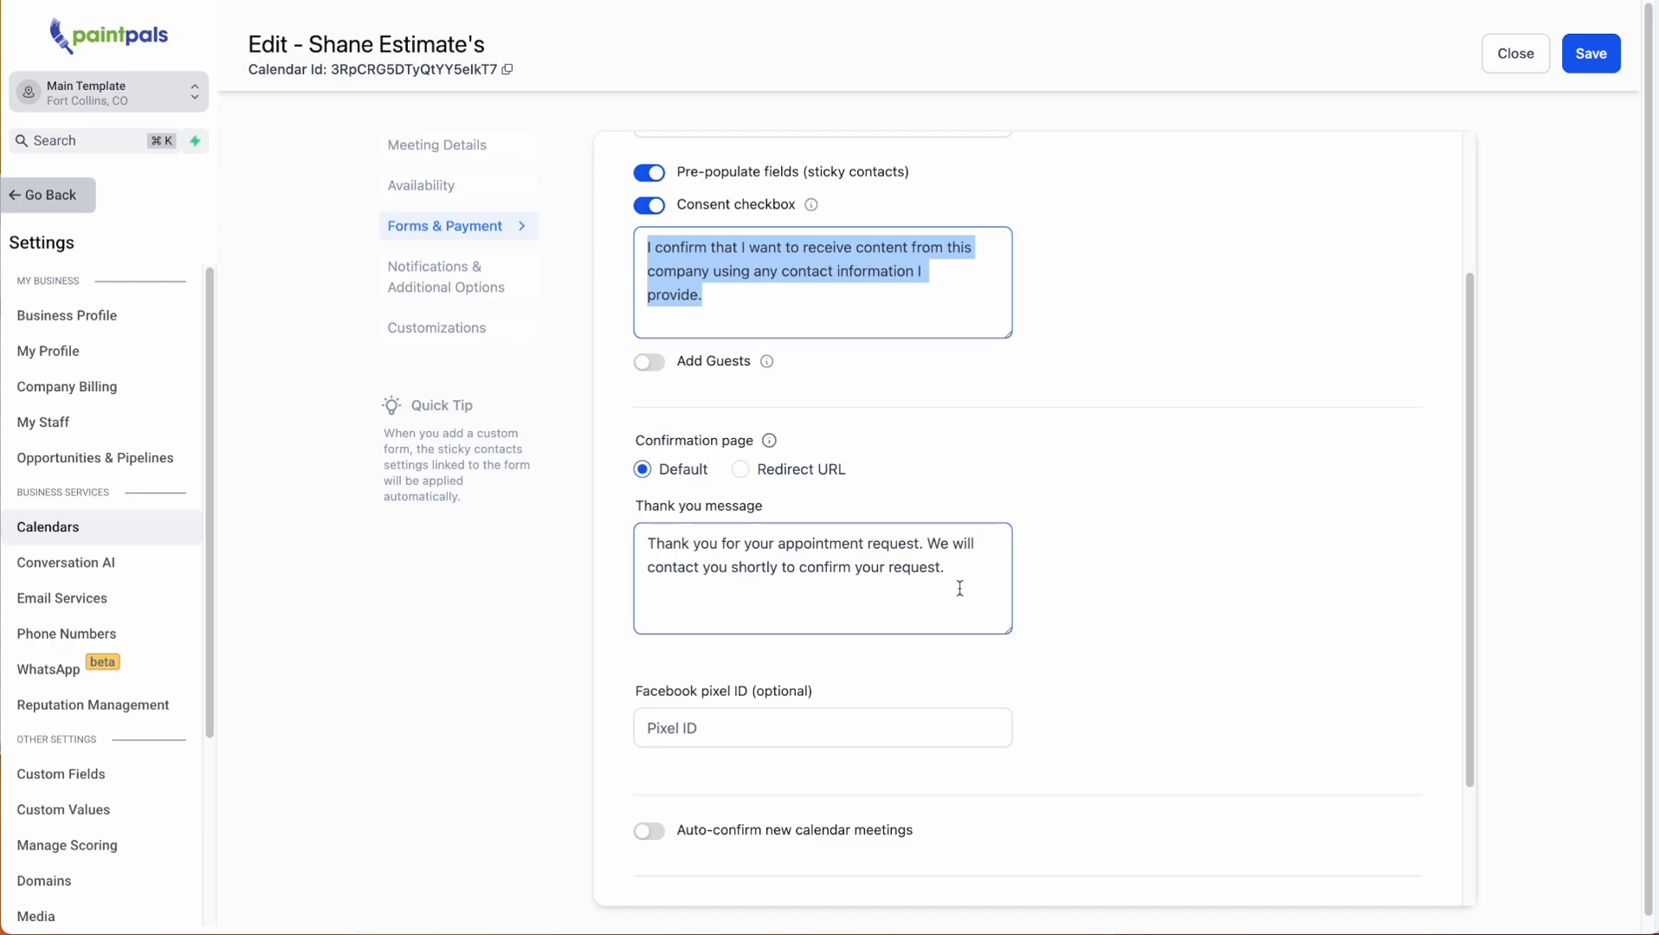
Examine the Redirect URL option for the confirmation page and the Facebook pixel ID field, leaving the confirmation page on Default.
left_click(740, 470)
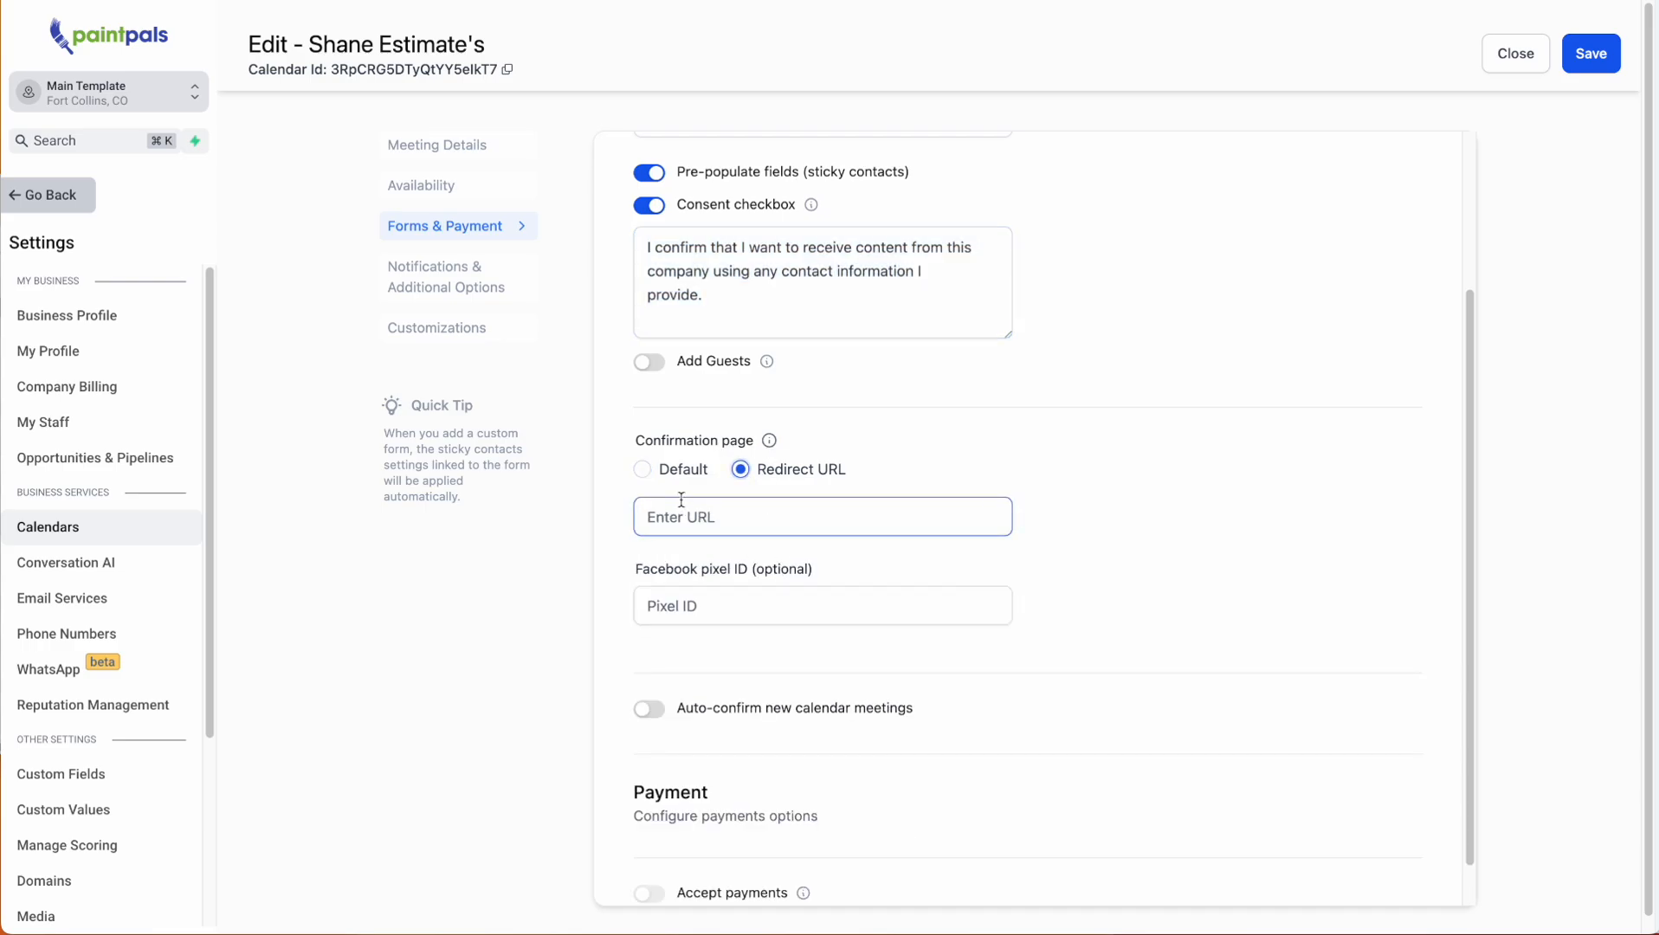
left_click(641, 469)
scroll(660, 684, "down", 1)
left_click_drag(635, 680, 764, 685)
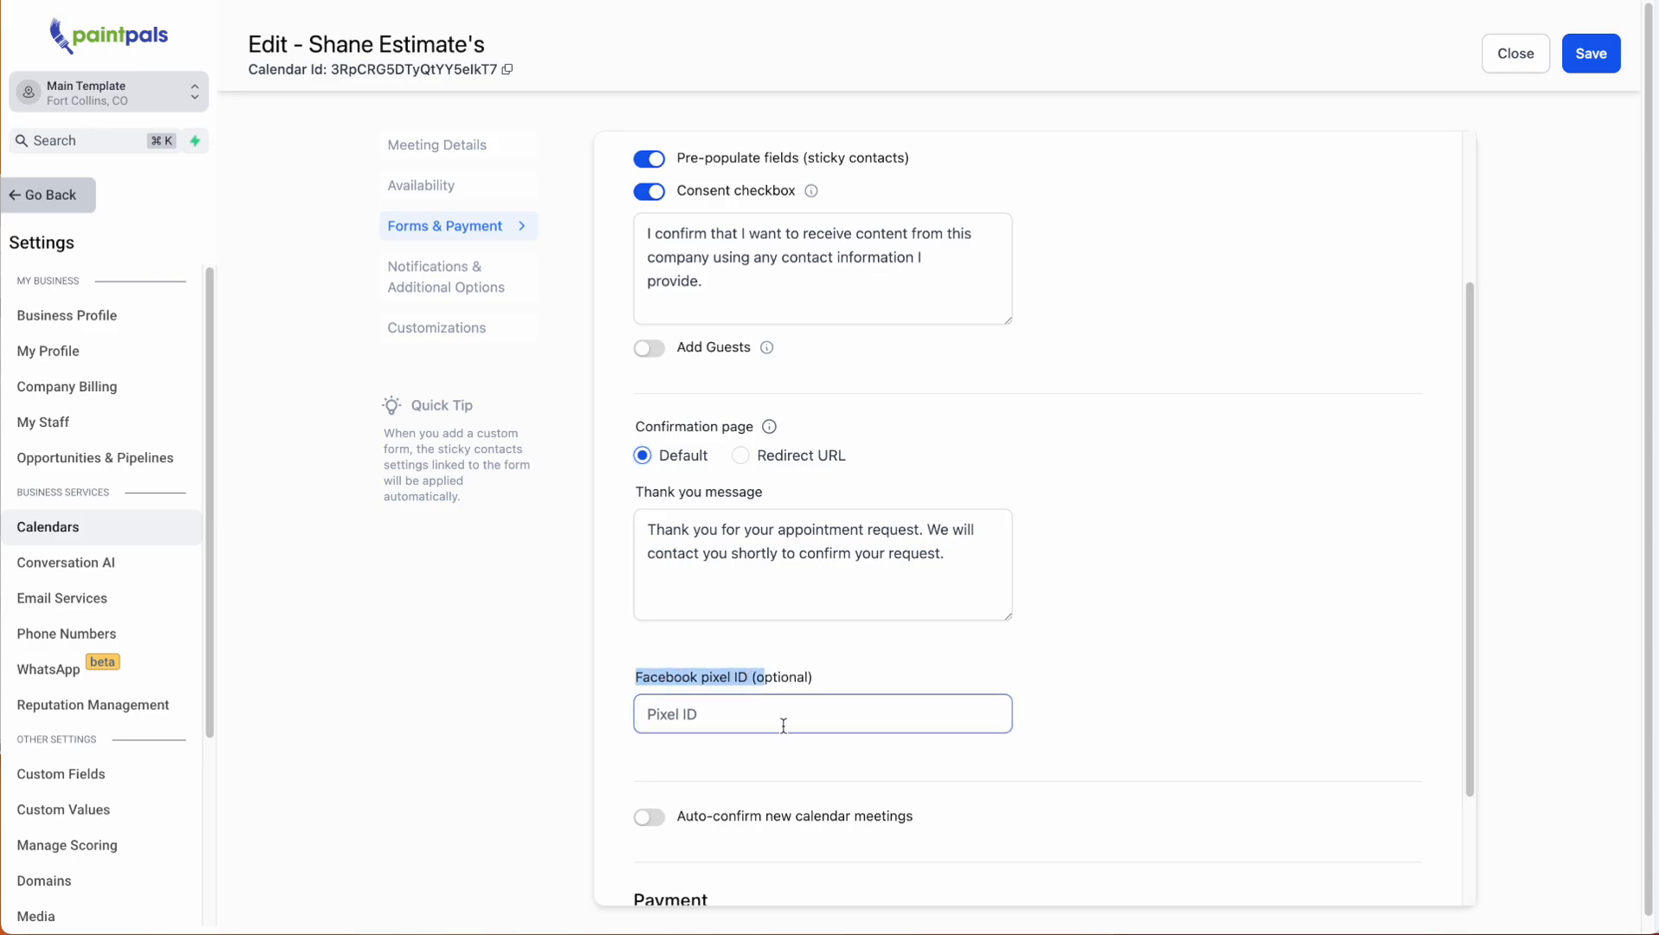
scroll(782, 726, "down", 1)
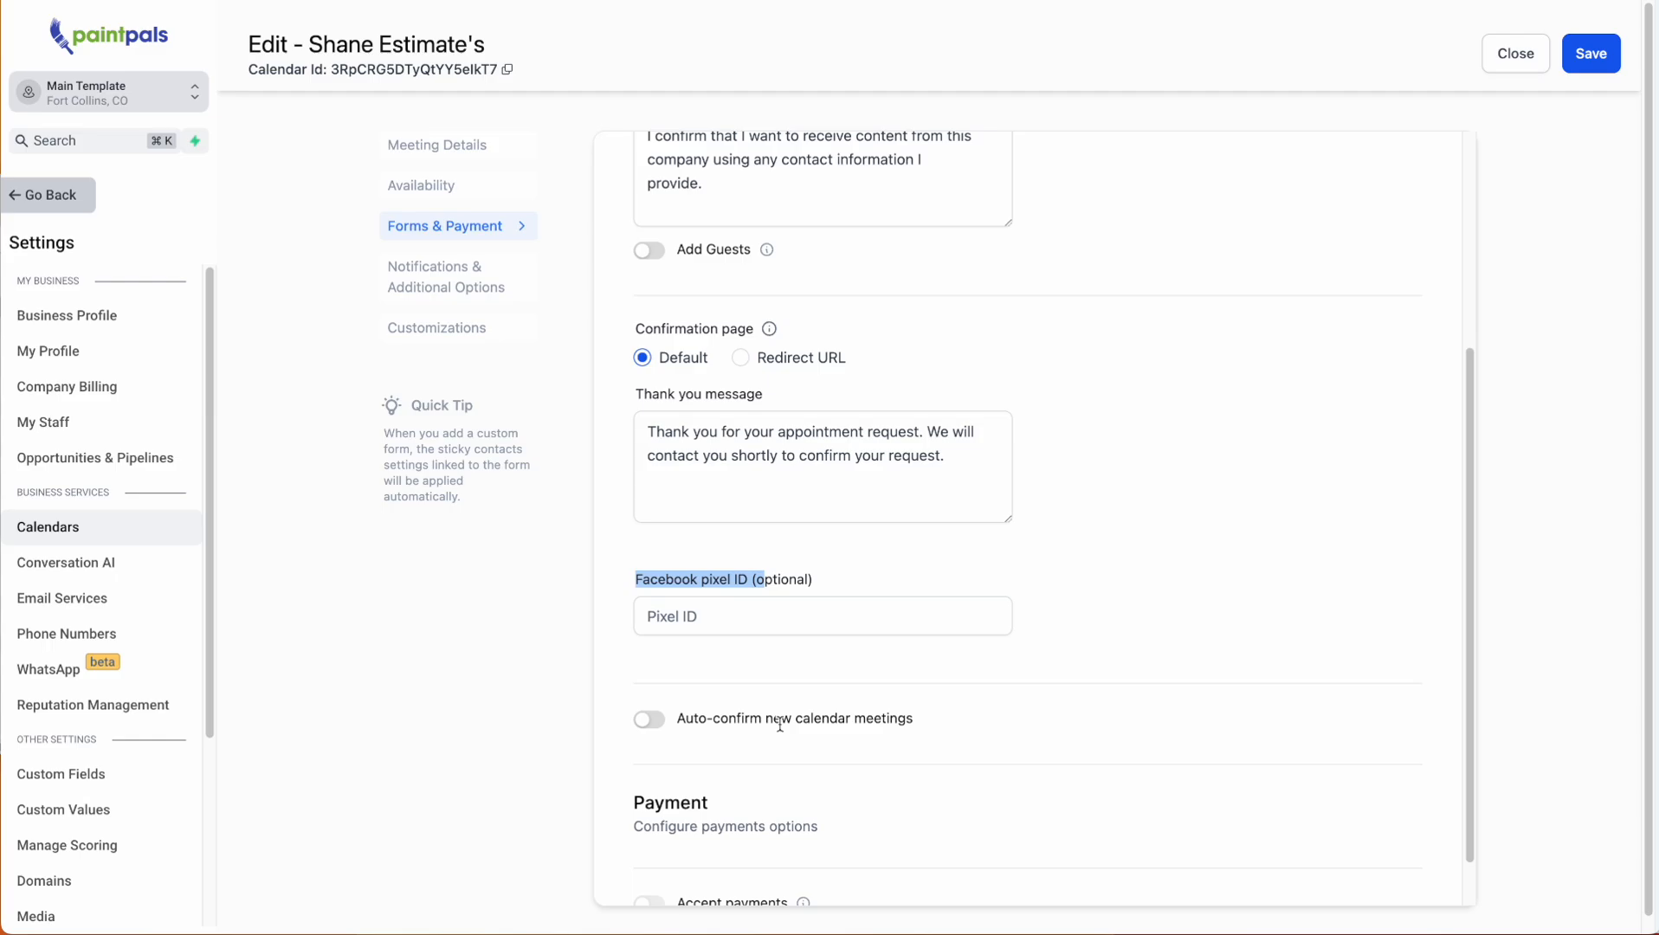
scroll(838, 658, "down", 1)
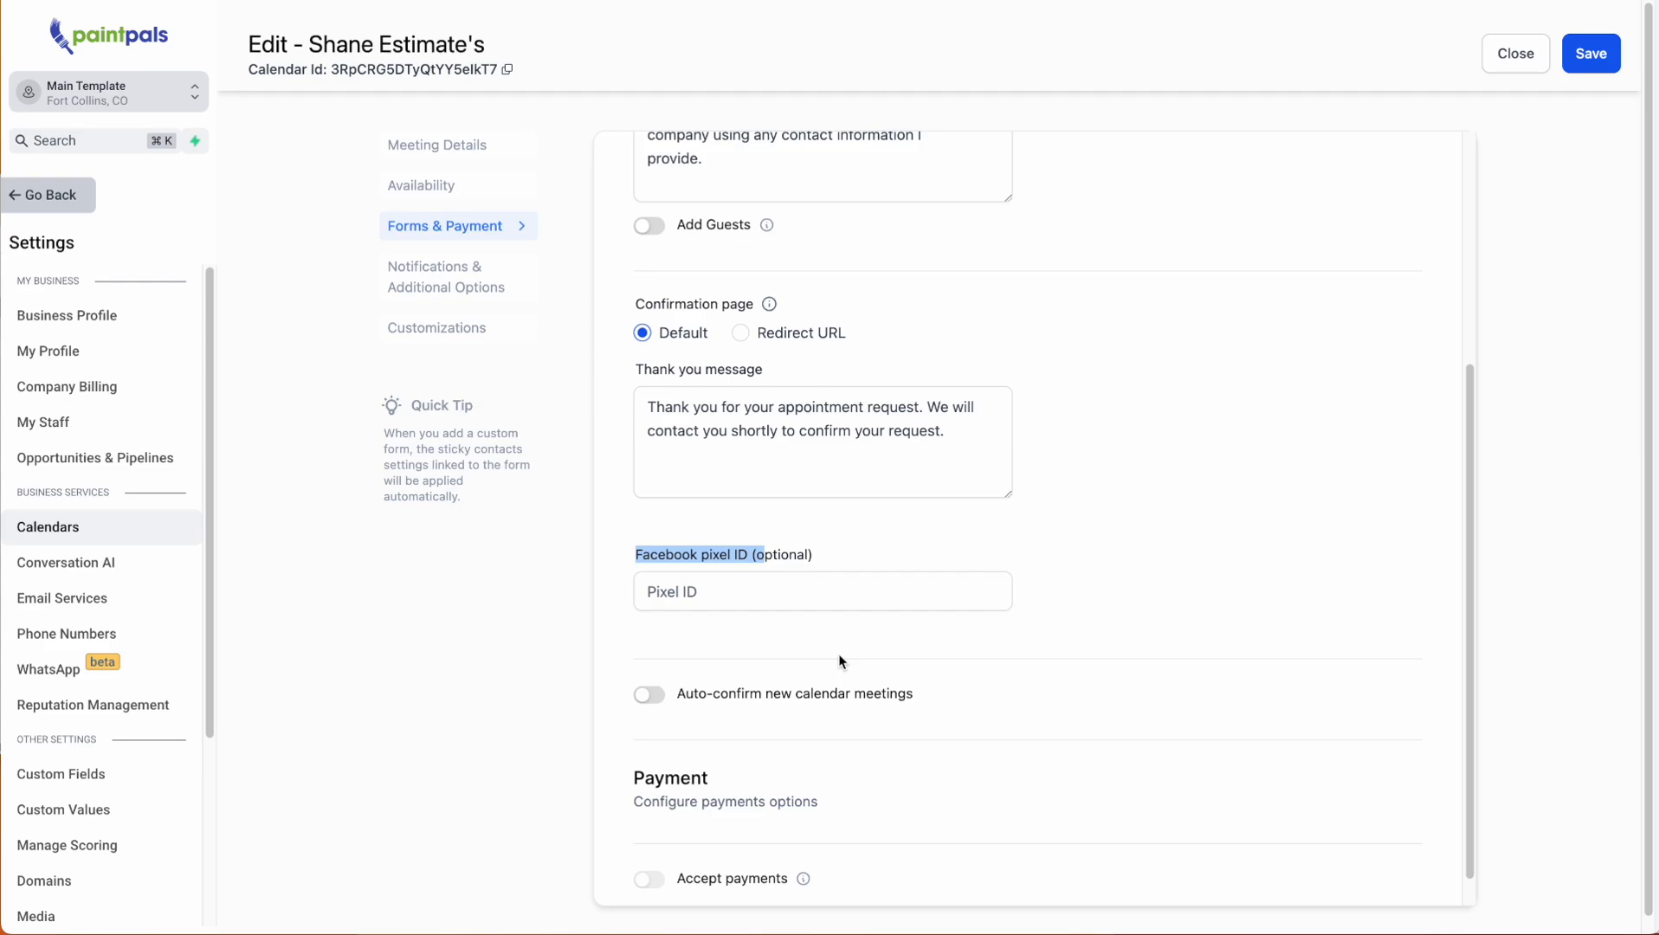
left_click(853, 536)
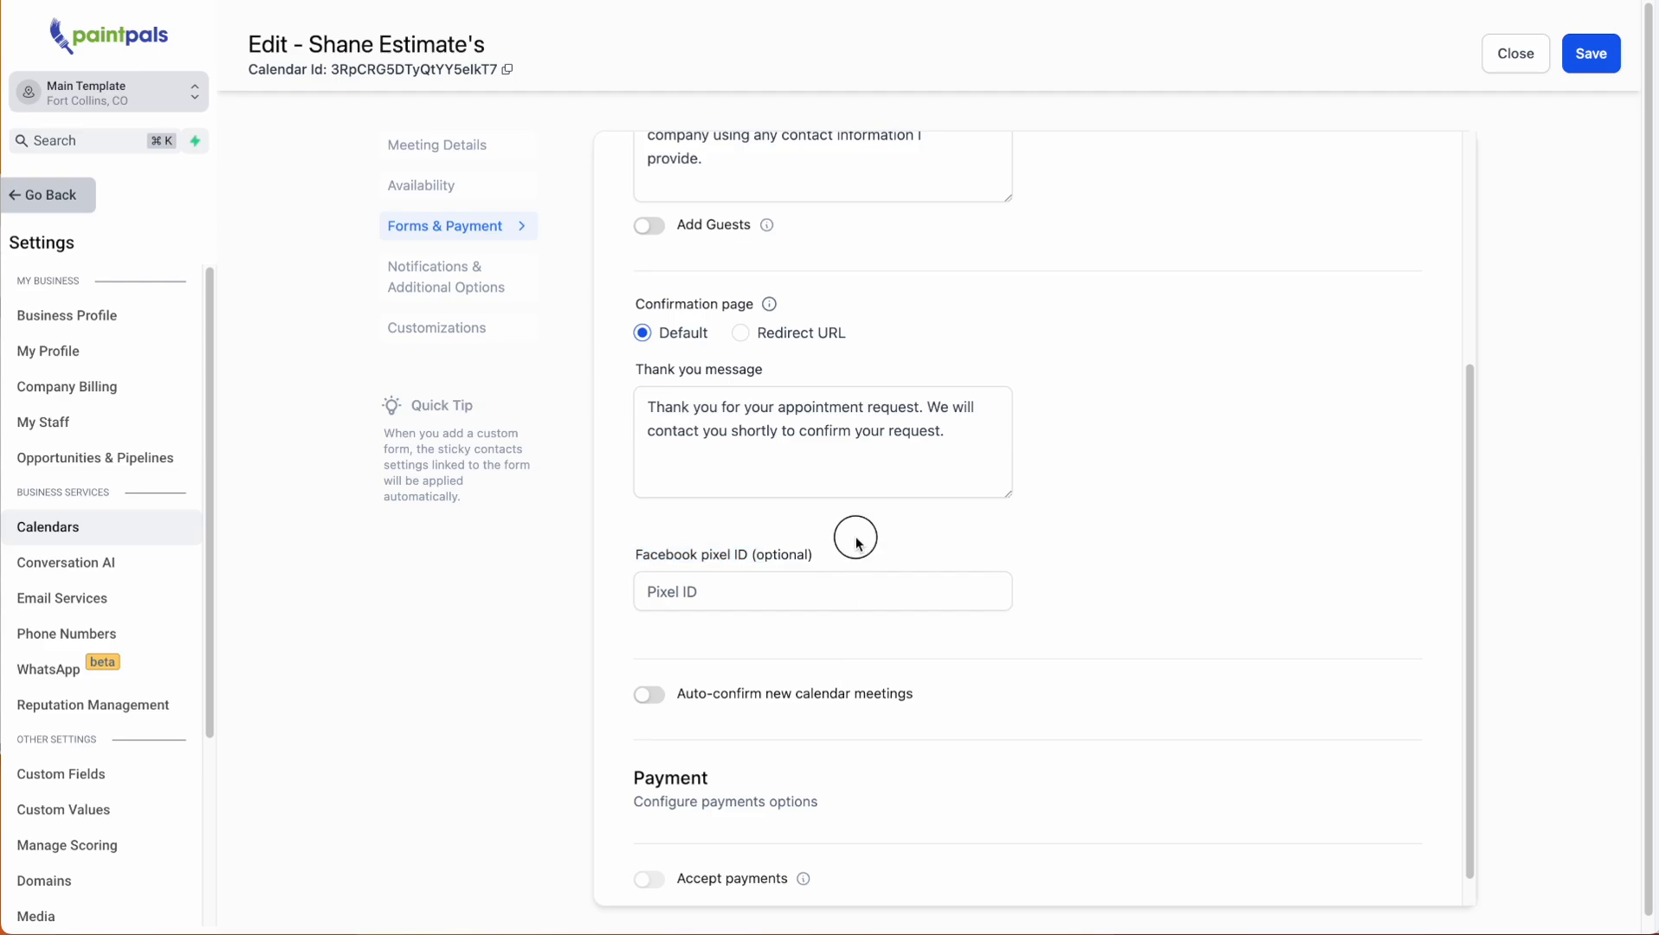
left_click(989, 610)
Examine the auto-confirm option for new calendar meetings and the payment options.
scroll(989, 622, "down", 1)
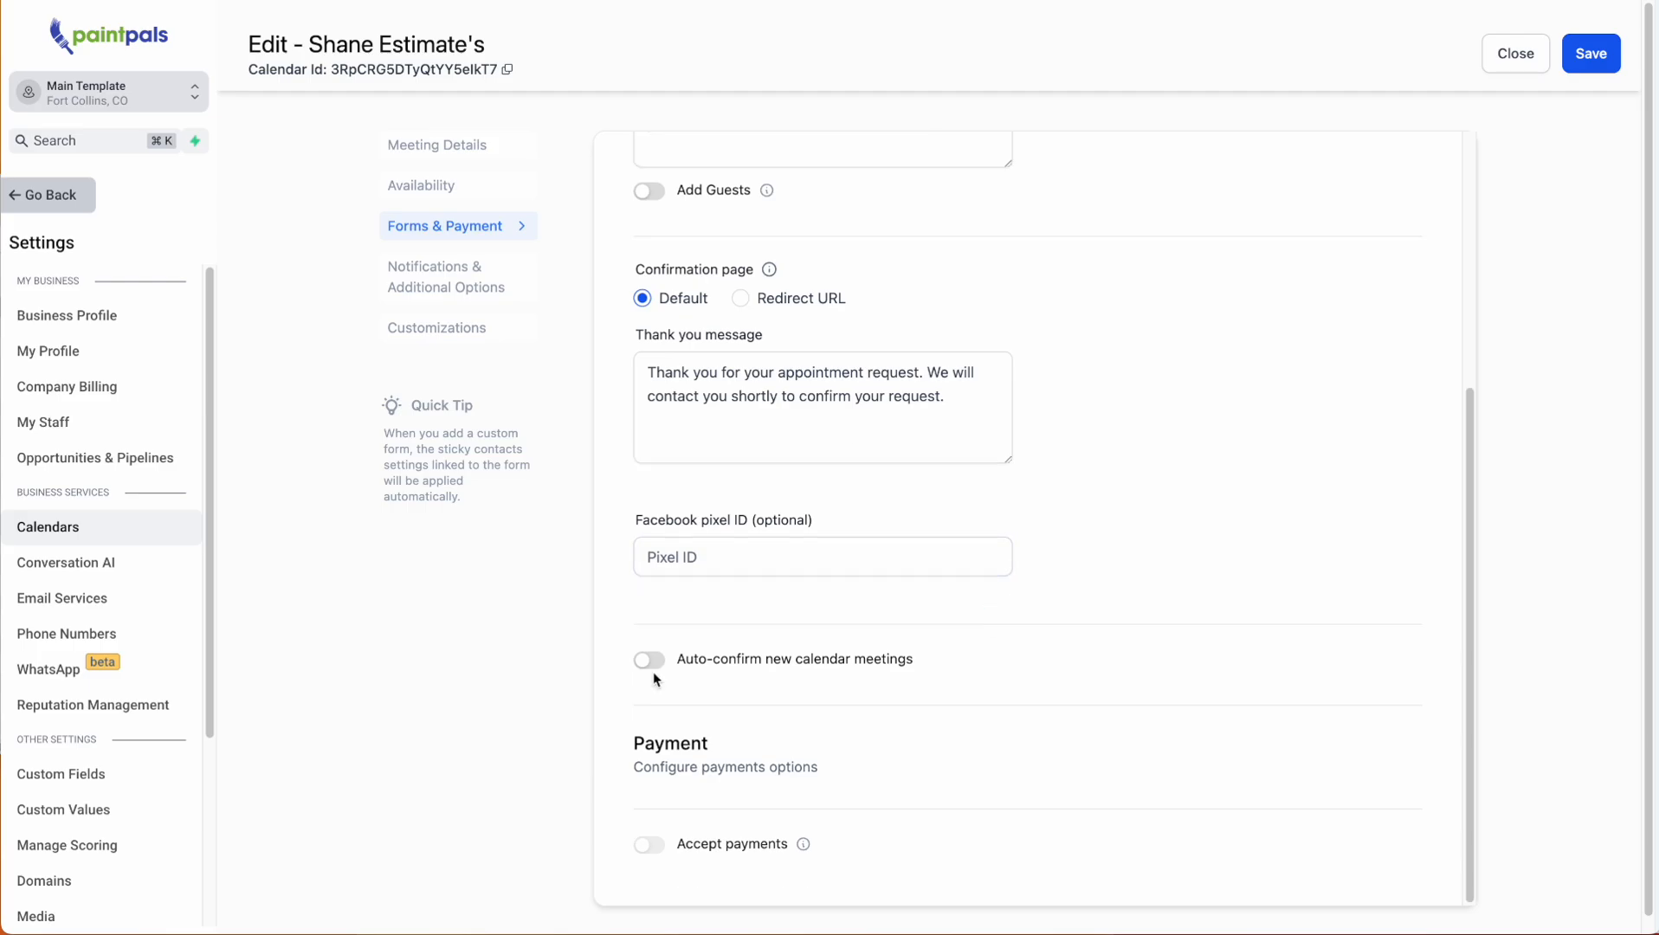
left_click_drag(936, 672, 805, 664)
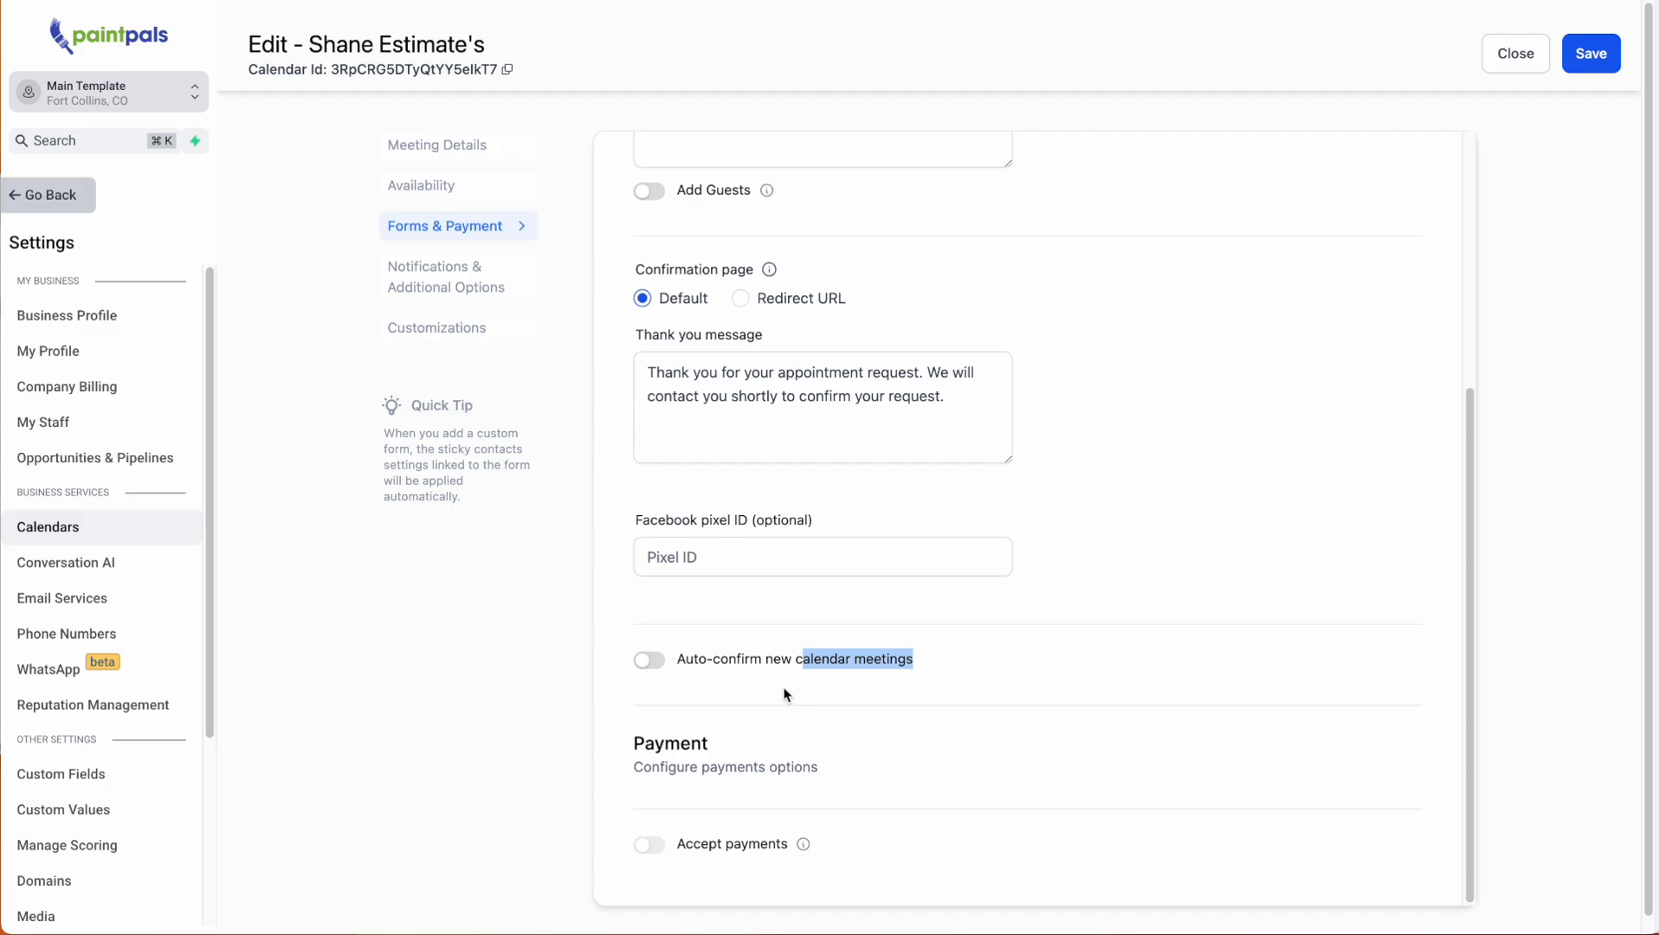
left_click_drag(819, 767, 691, 768)
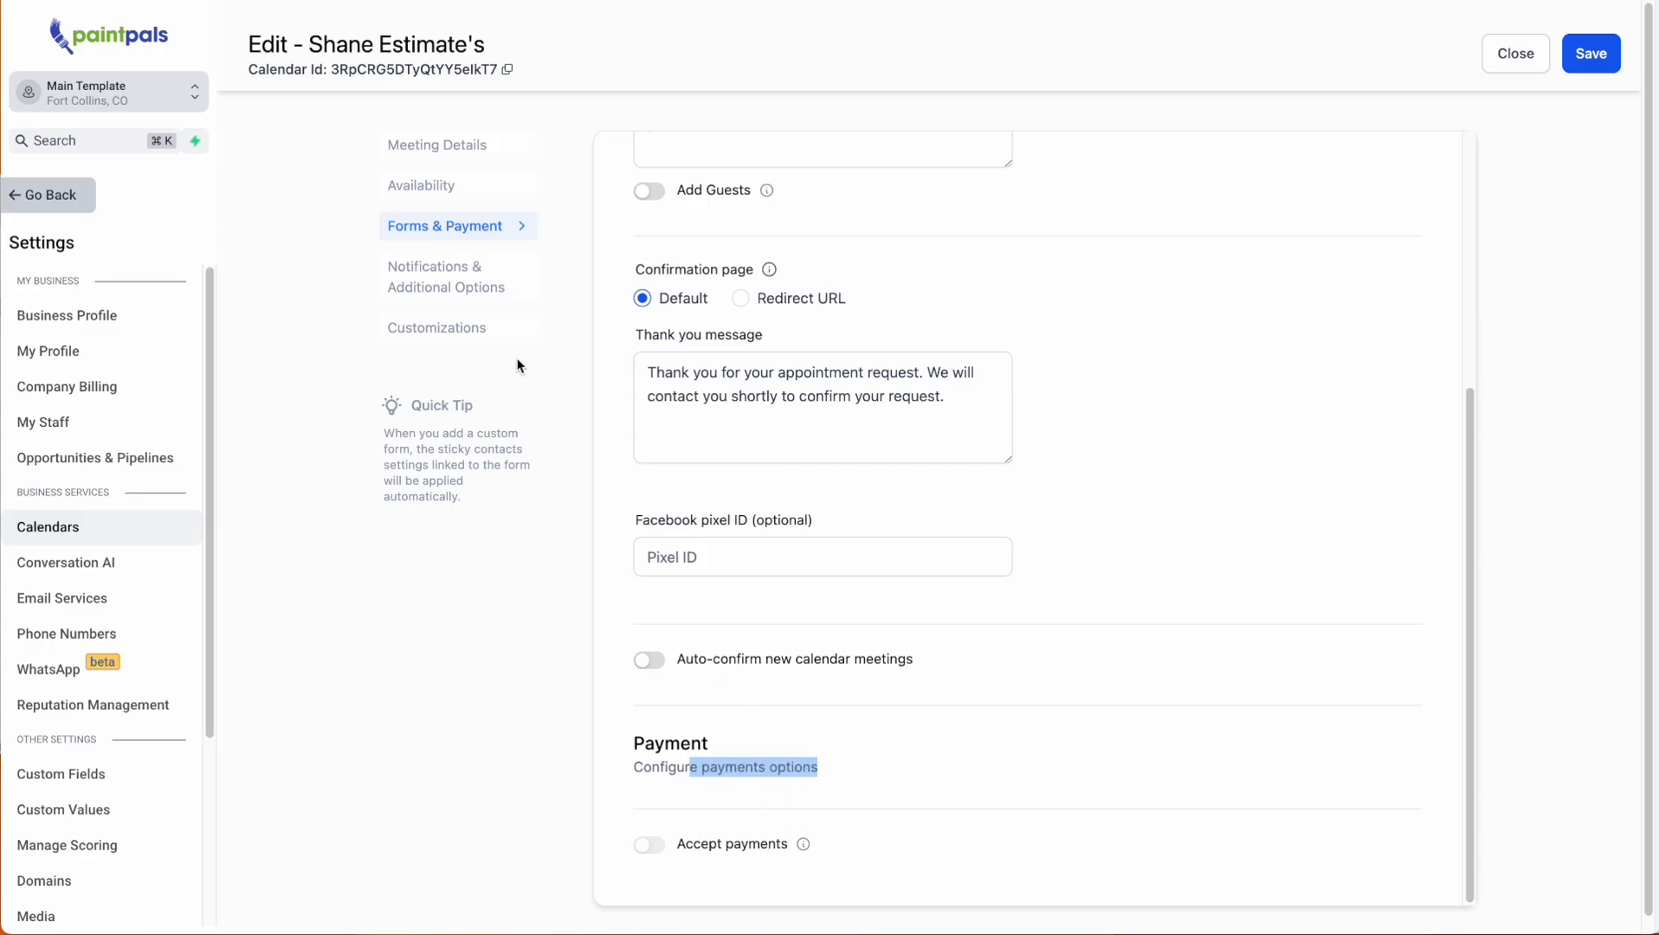
scroll(819, 442, "up", 5)
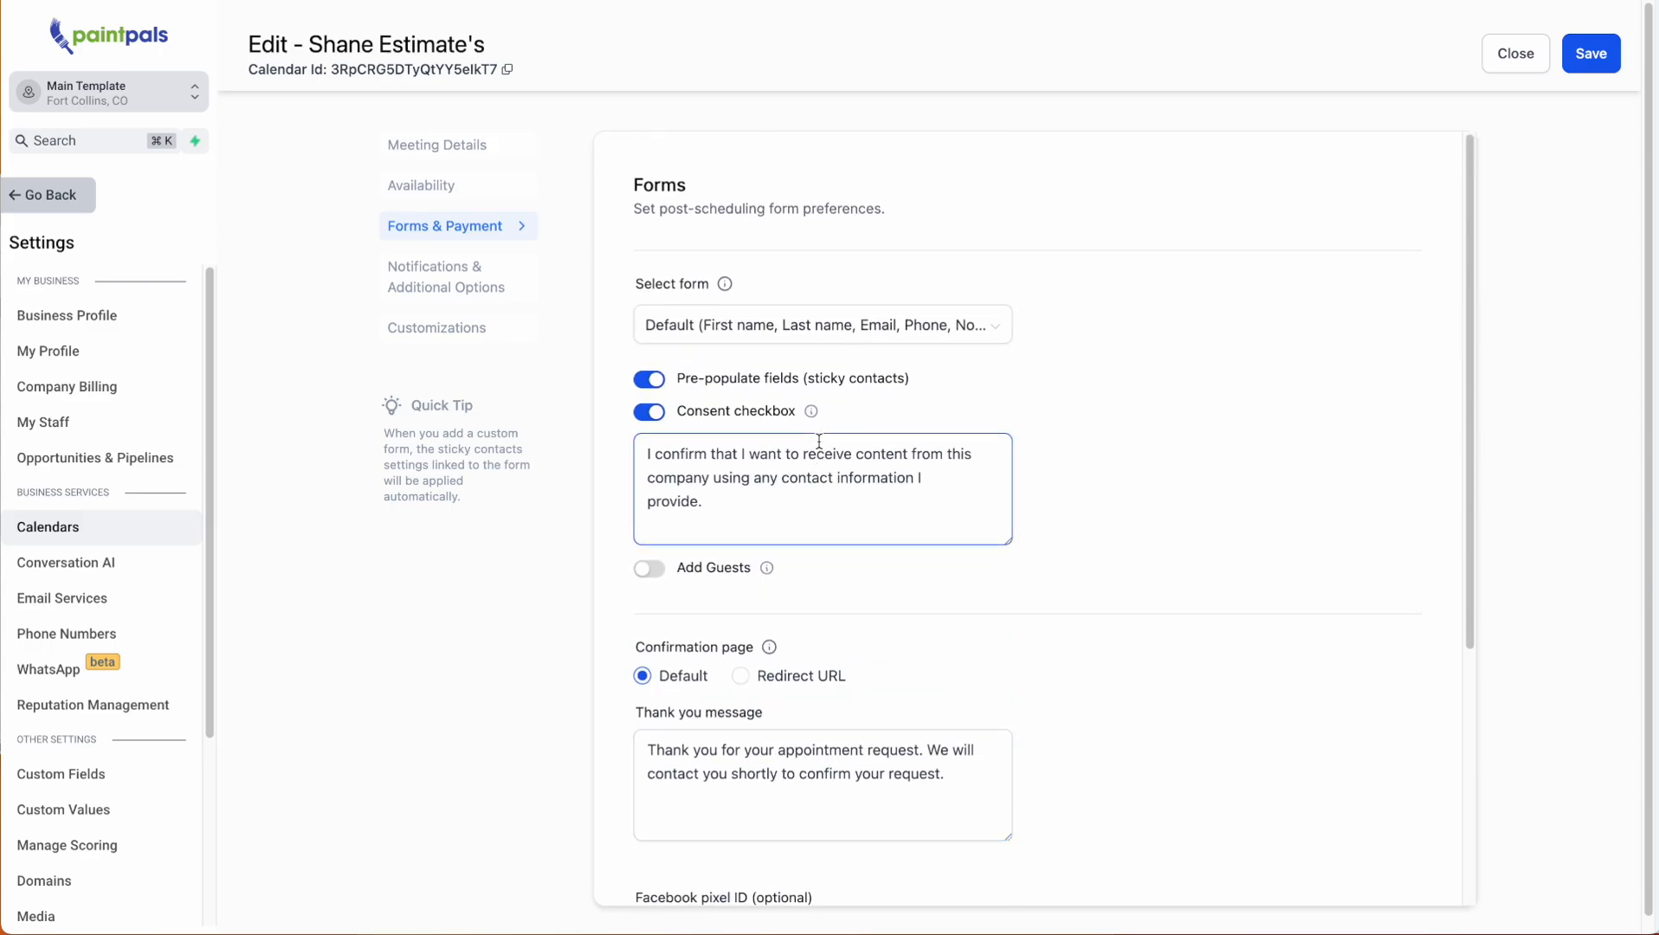
Examine the notification type choices and the recipient question in the notifications and additional options settings.
left_click(437, 276)
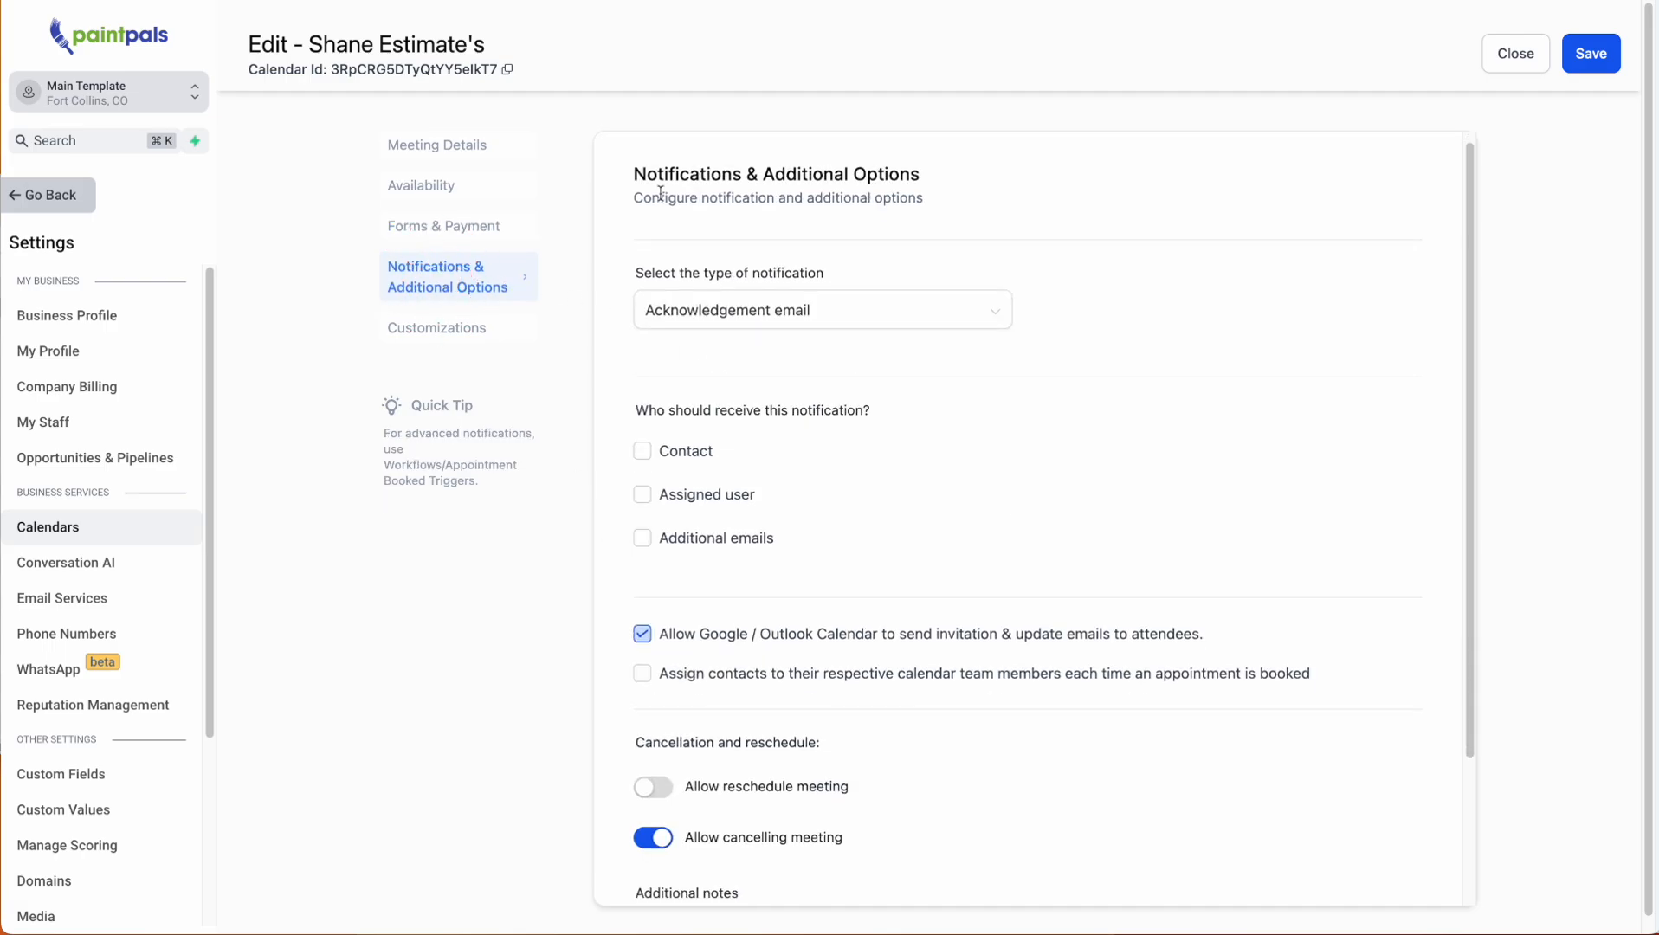
scroll(830, 174, "down", 1)
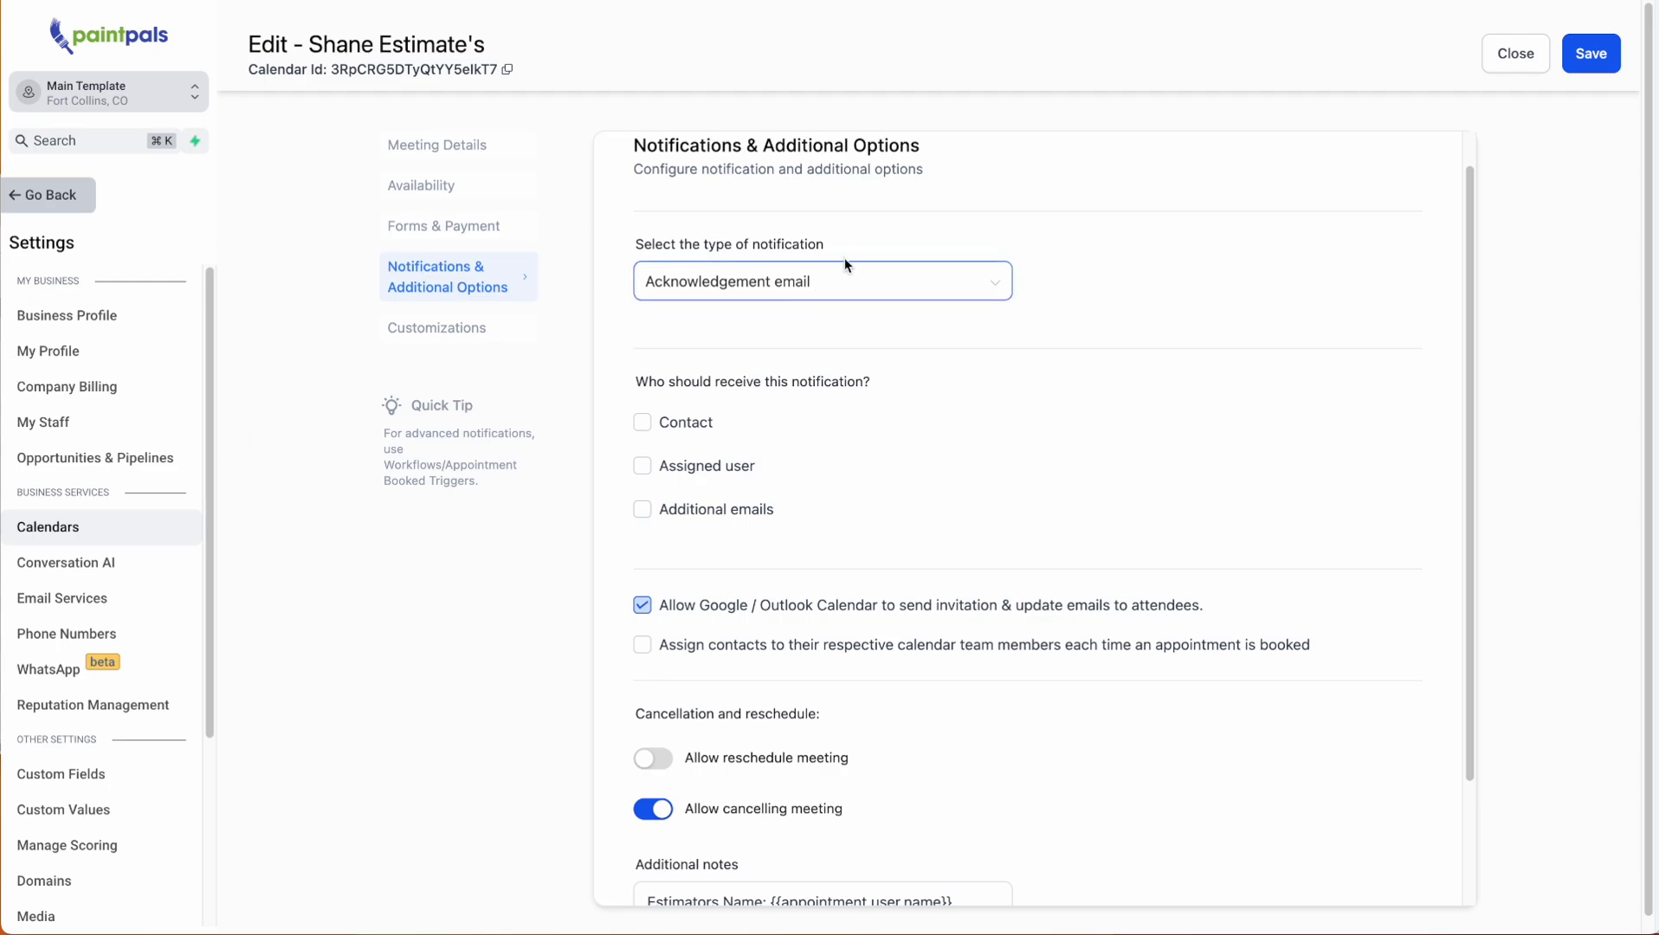
left_click(875, 283)
left_click(930, 439)
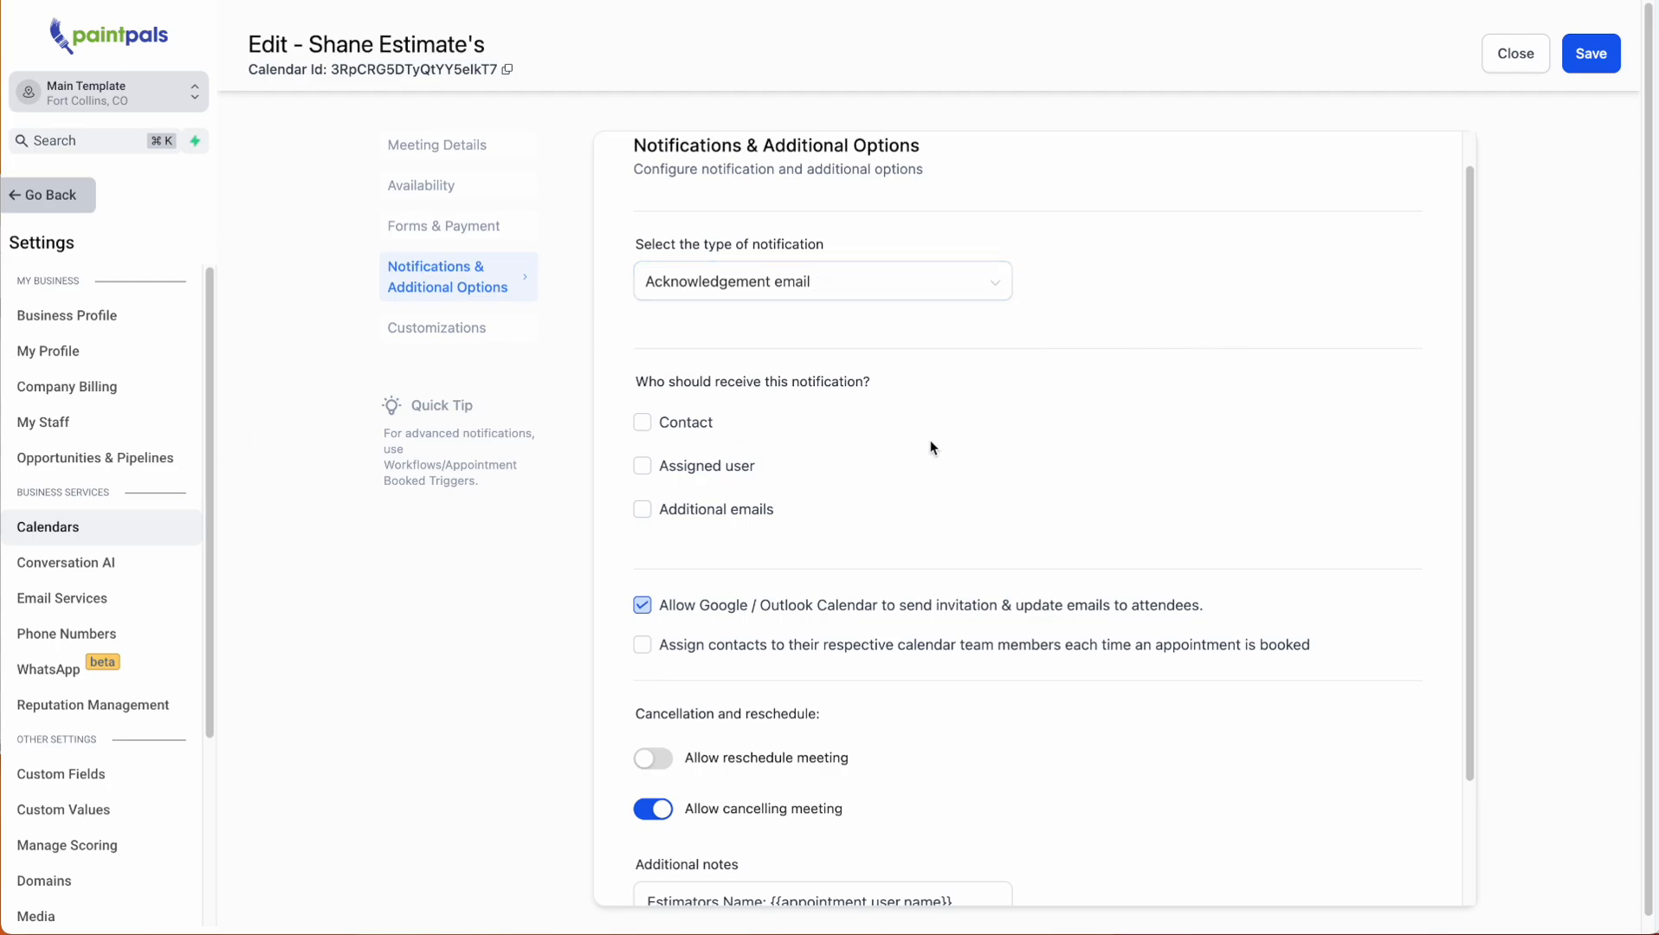
left_click(648, 386)
left_click_drag(648, 385, 856, 386)
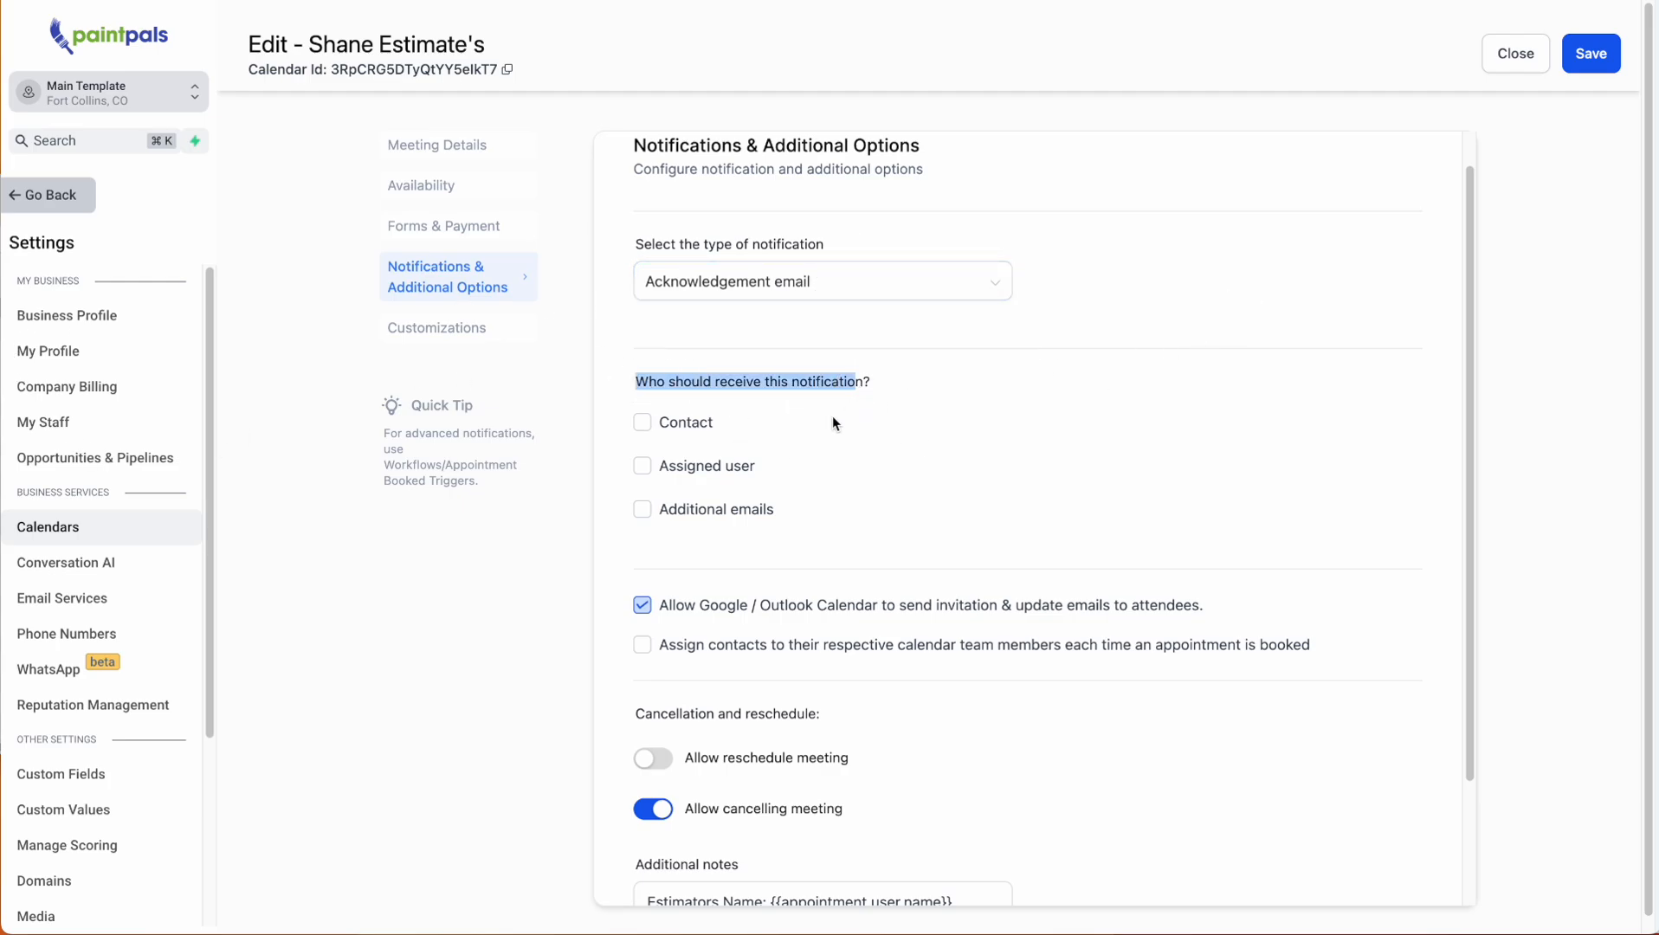
Try Contact, Assigned user and Additional emails as notification recipients and clear all three again.
left_click(685, 429)
left_click(678, 472)
left_click(677, 517)
left_click(643, 522)
left_click(642, 467)
left_click(647, 428)
left_click(889, 377)
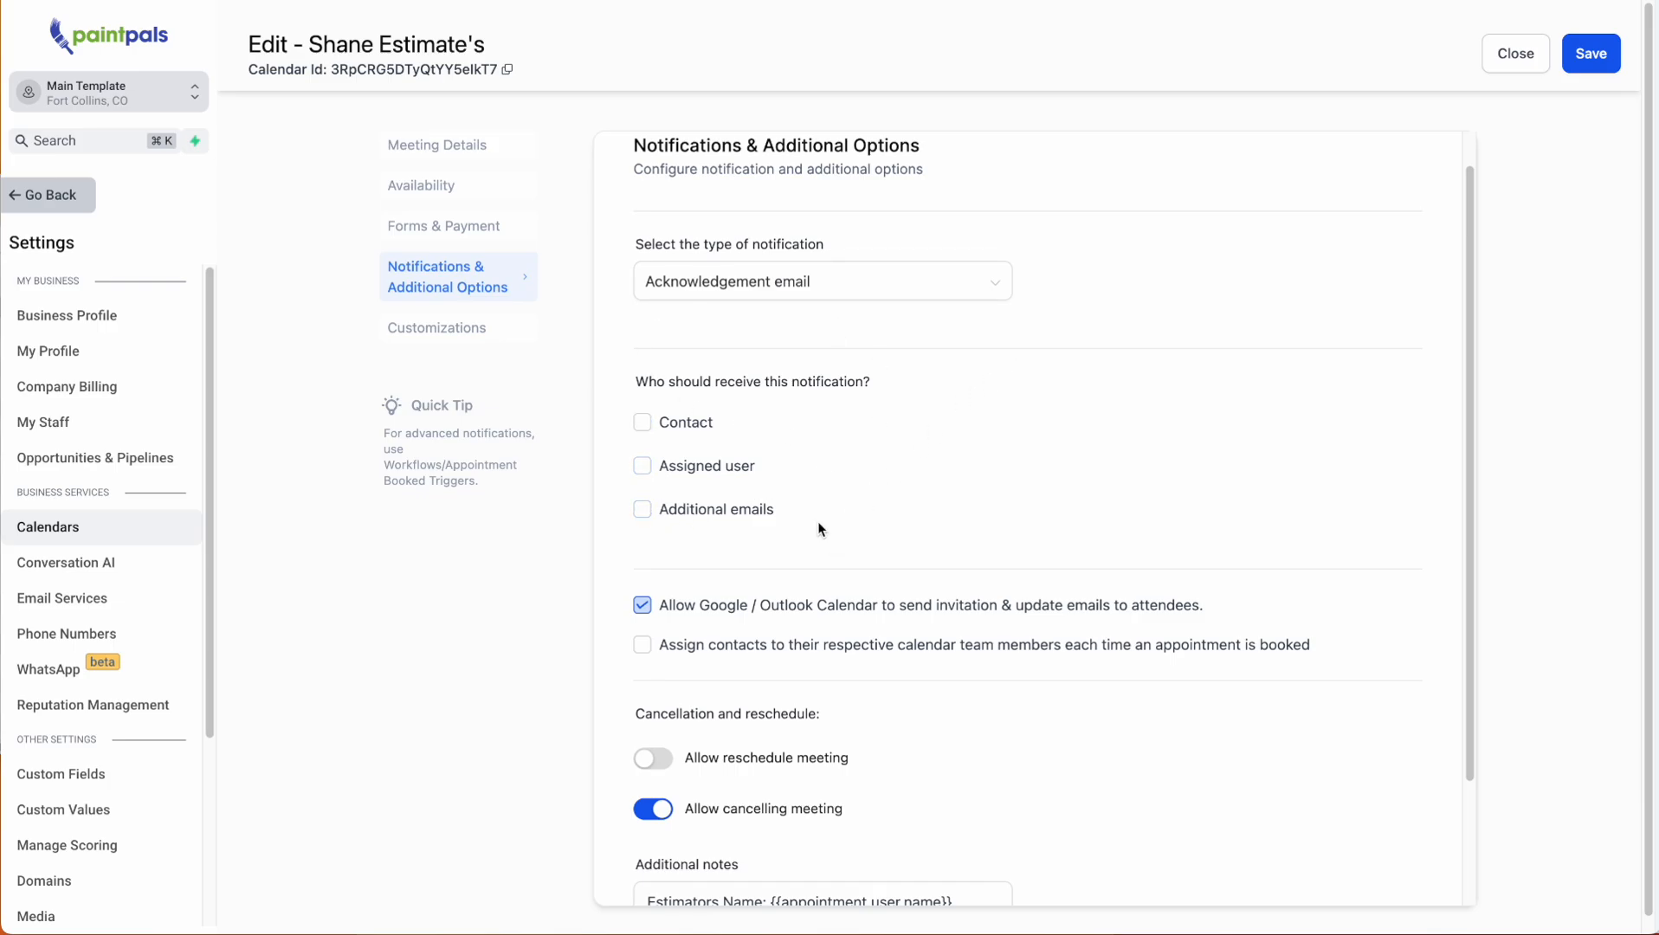
Disallow Google / Outlook Calendar from sending invitation and update emails to attendees.
scroll(1033, 527, "down", 2)
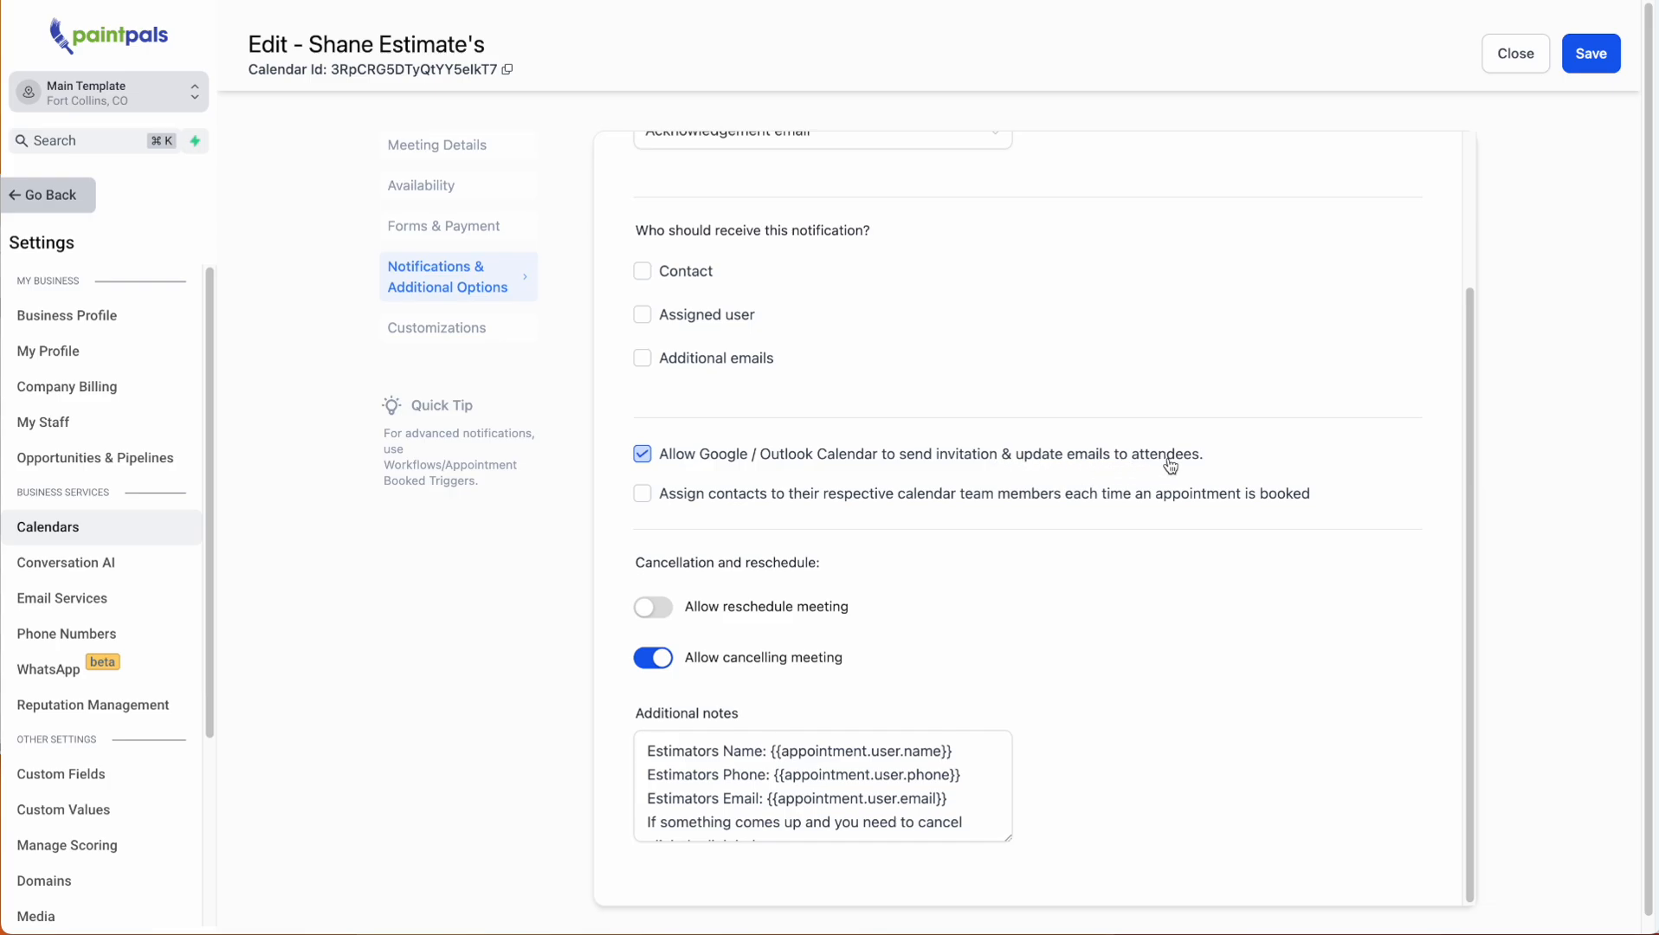
left_click(643, 454)
left_click(643, 453)
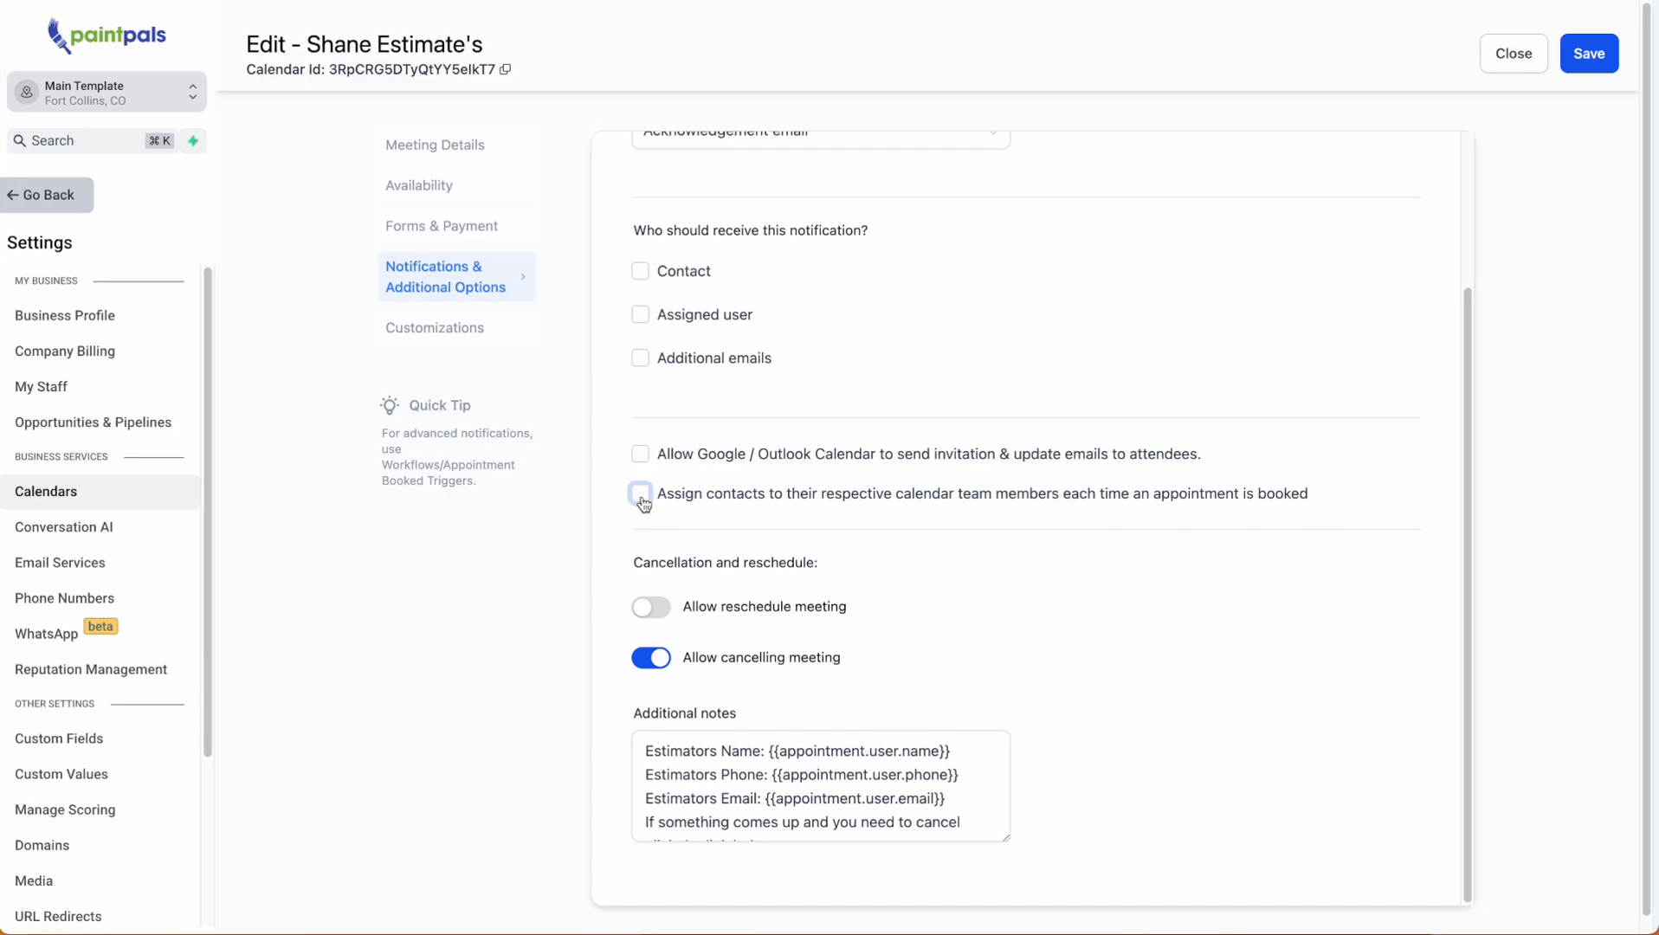
Assign contacts to their respective calendar team members each time an appointment is booked, and check the owner field on a contact record.
left_click(642, 495)
scroll(728, 593, "down", 1)
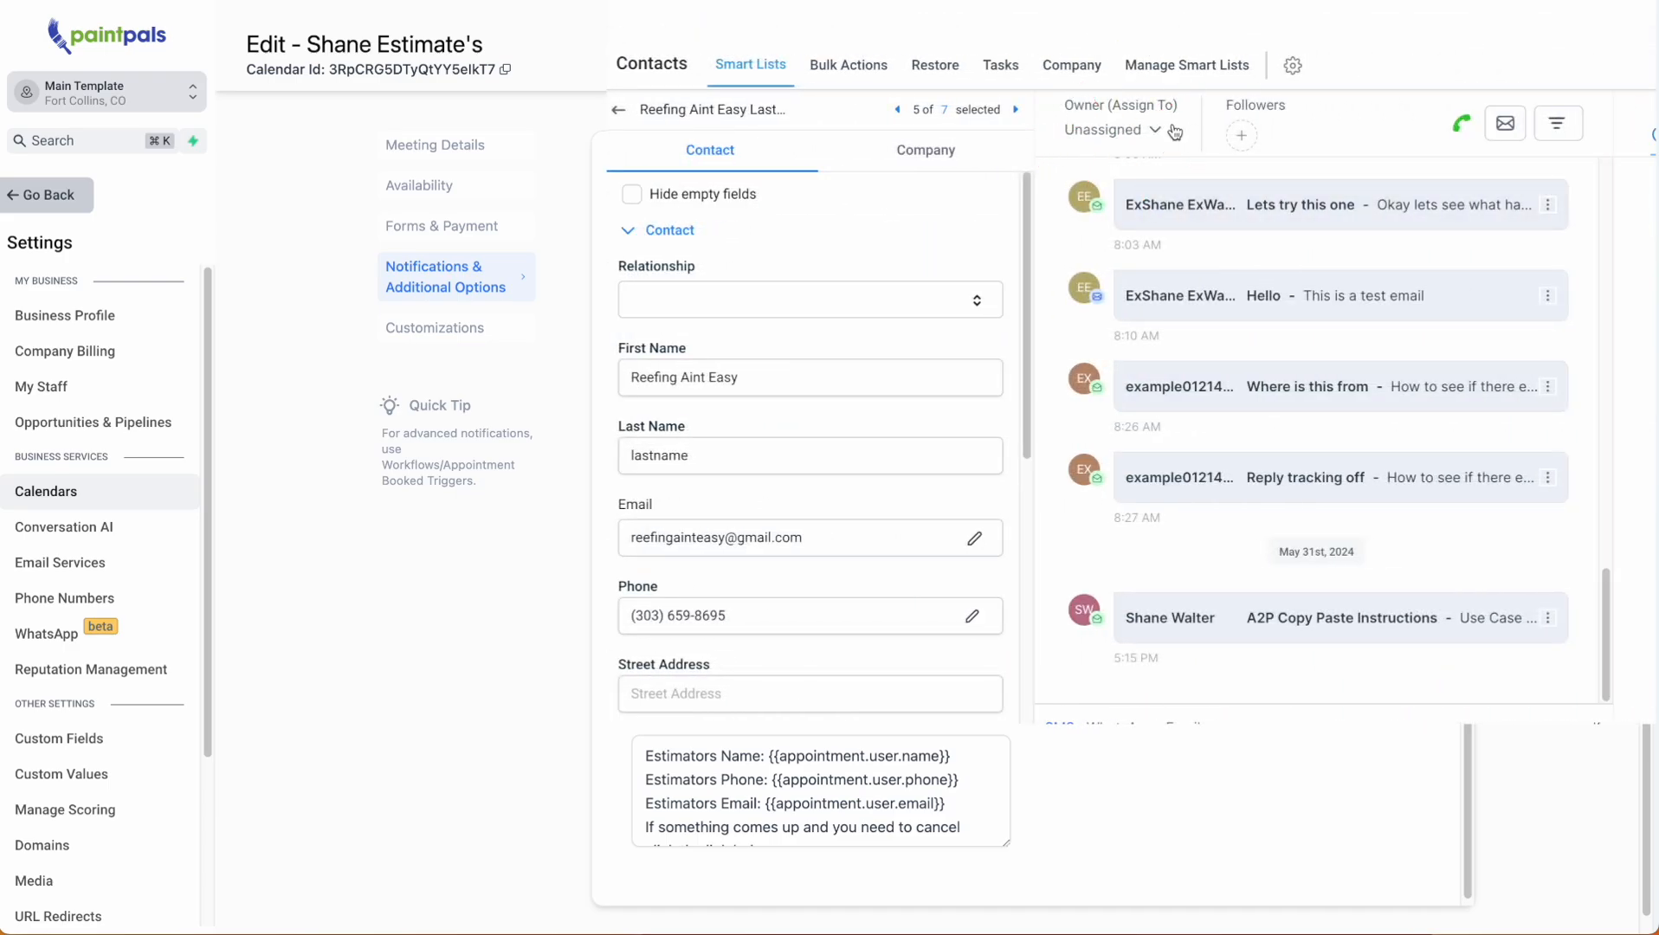
left_click(1157, 130)
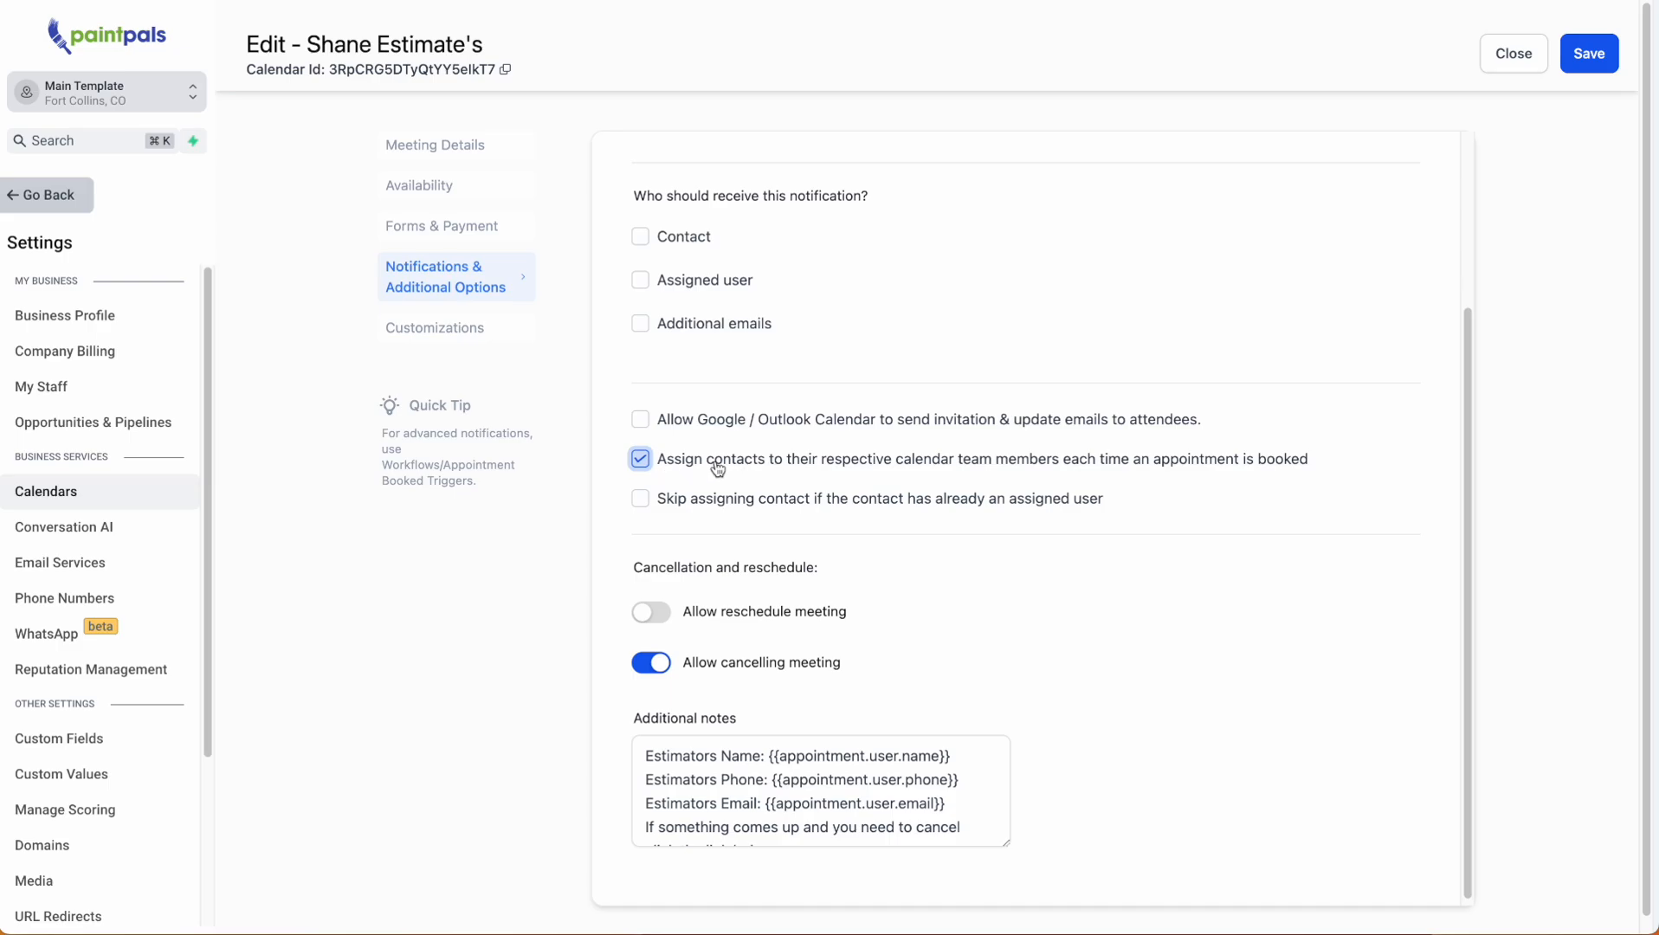
Stop assigning contacts to their respective calendar team members at each booking, and review the cancellation and reschedule options.
left_click(640, 460)
left_click(647, 500)
left_click_drag(646, 546, 814, 546)
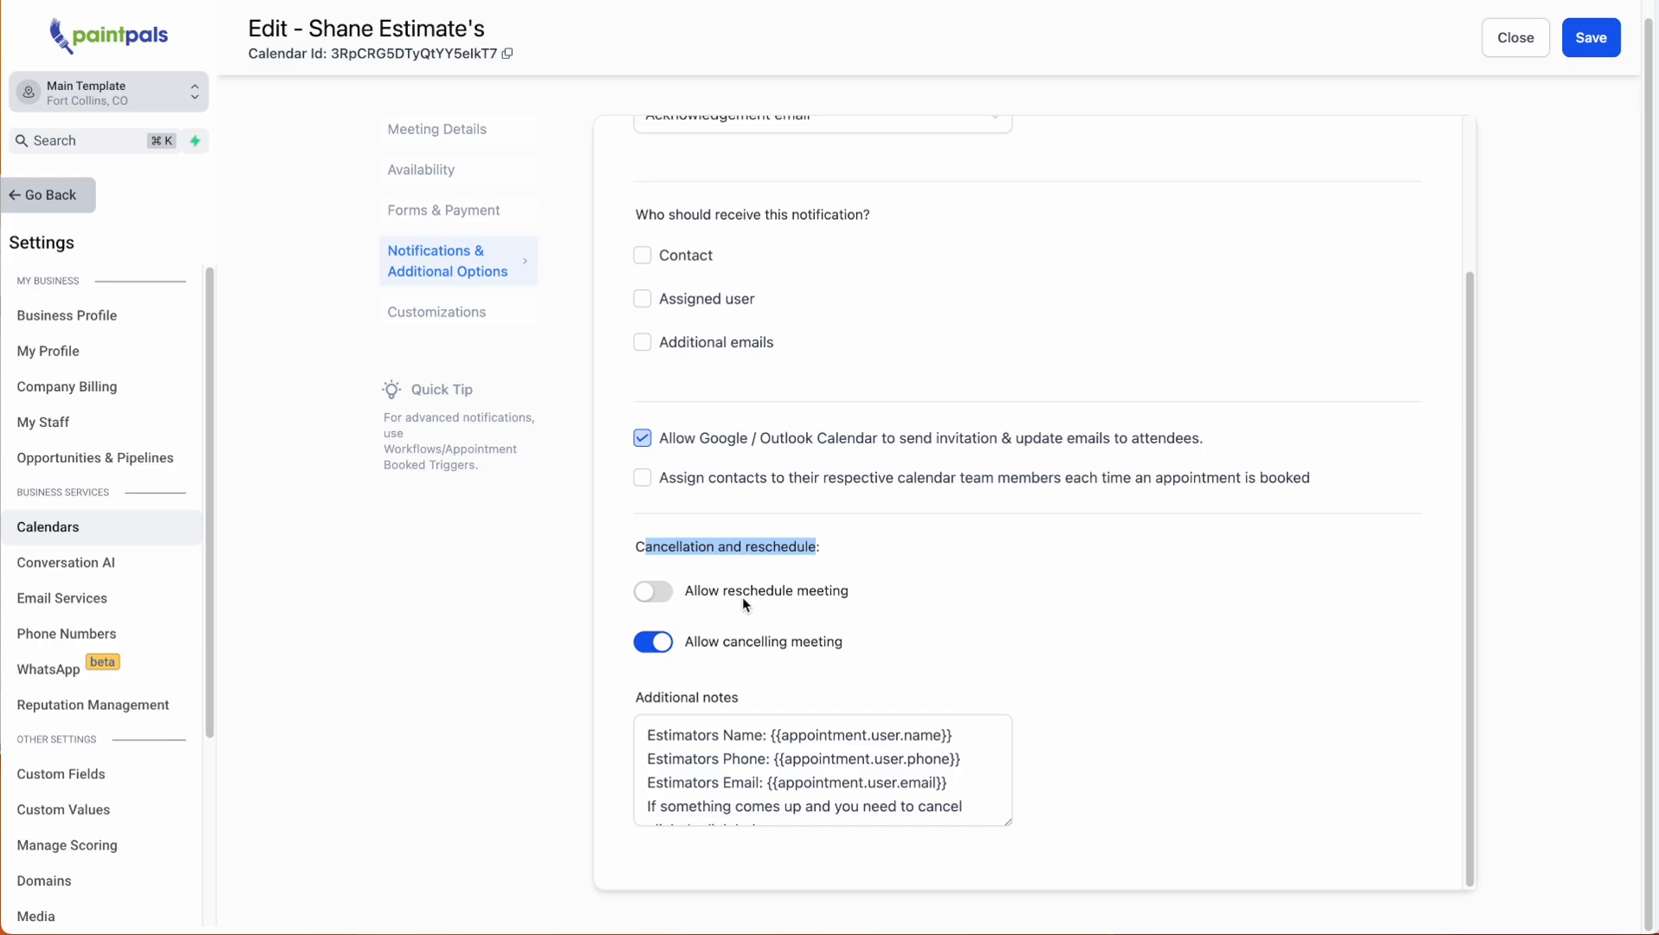
left_click_drag(750, 591, 841, 596)
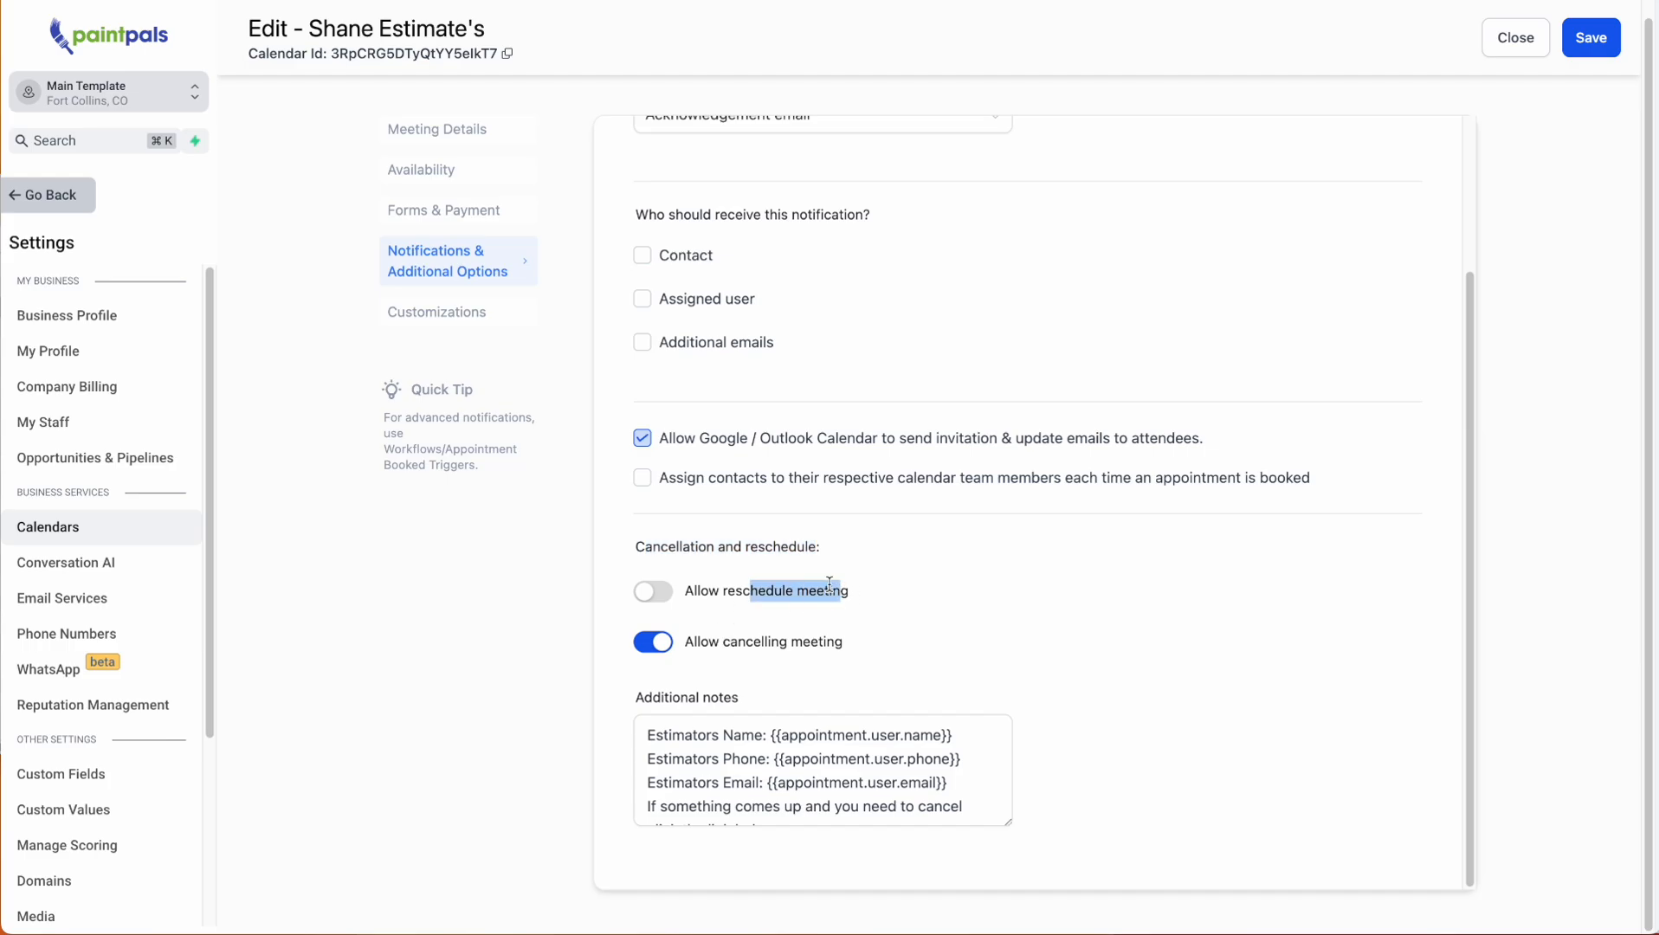
left_click_drag(773, 642, 745, 641)
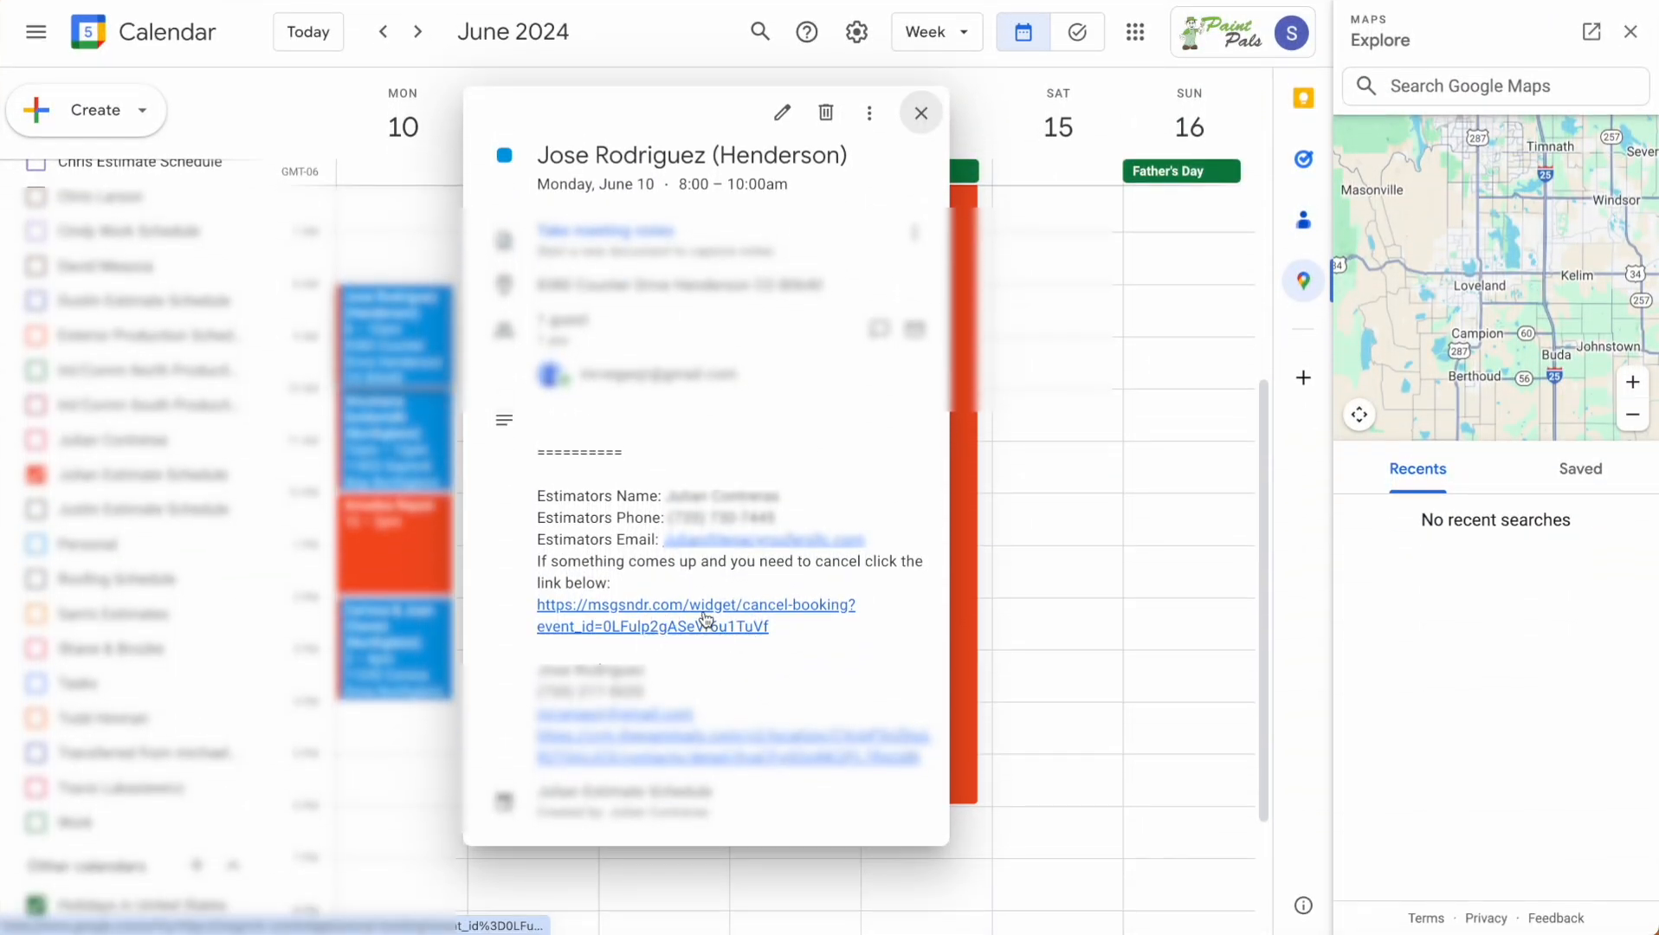
Open the cancellation link in the Google Calendar appointment and enter "Have to enter a reason here..." as the cancellation reason.
left_click_drag(537, 572, 766, 584)
left_click(673, 605)
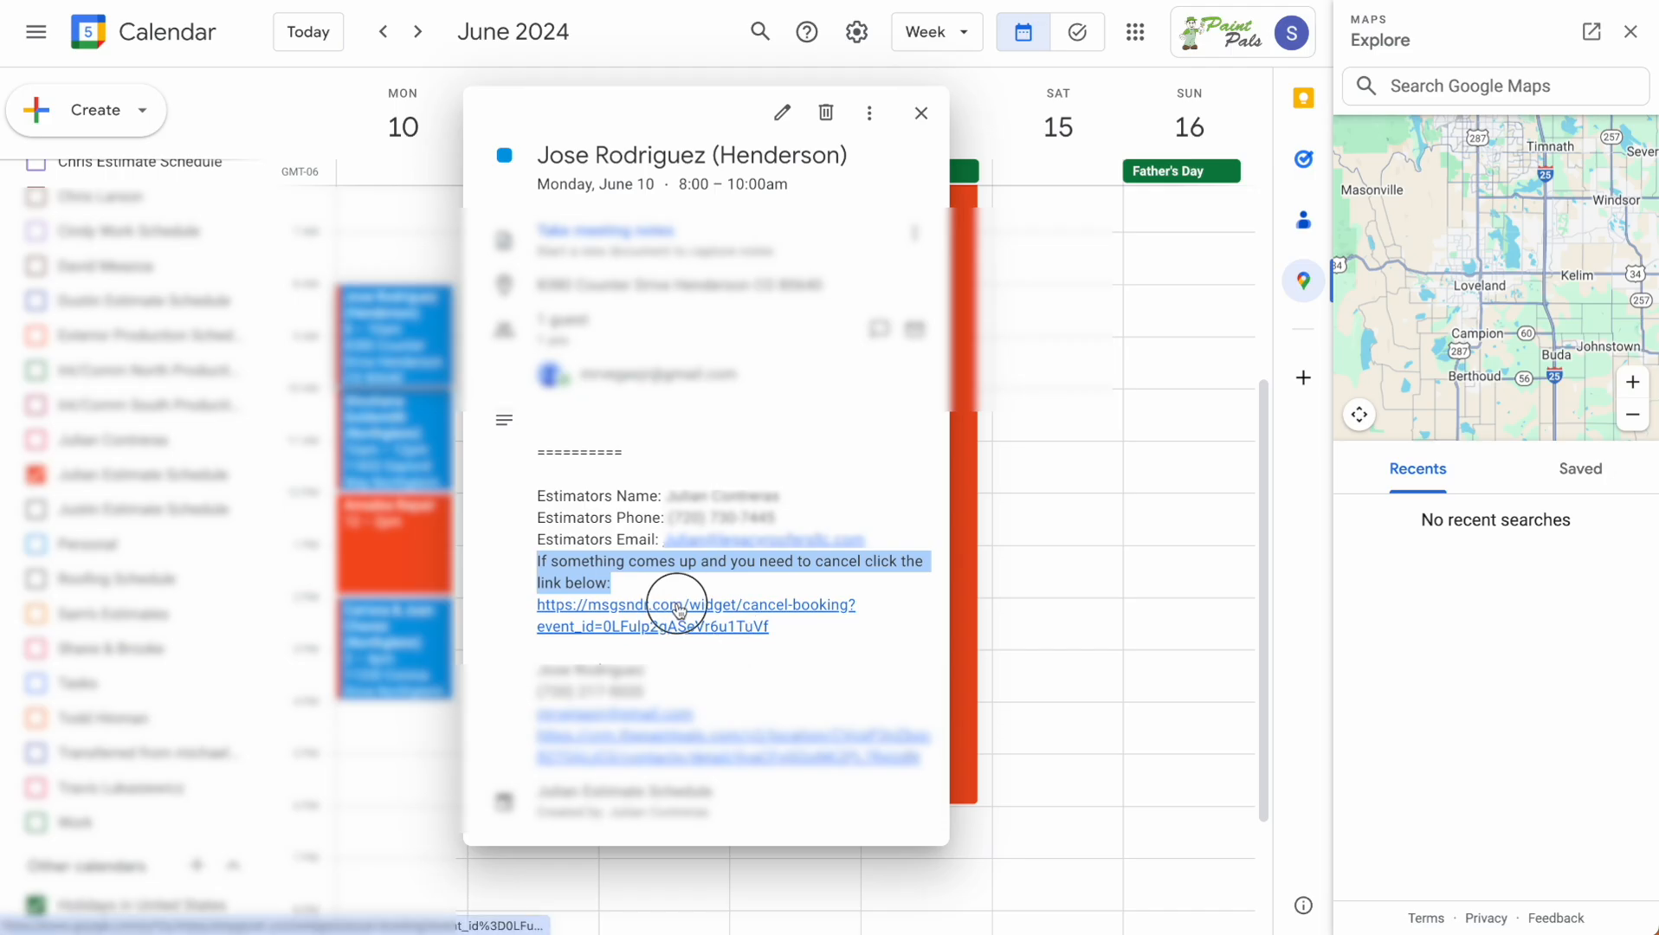
left_click(856, 327)
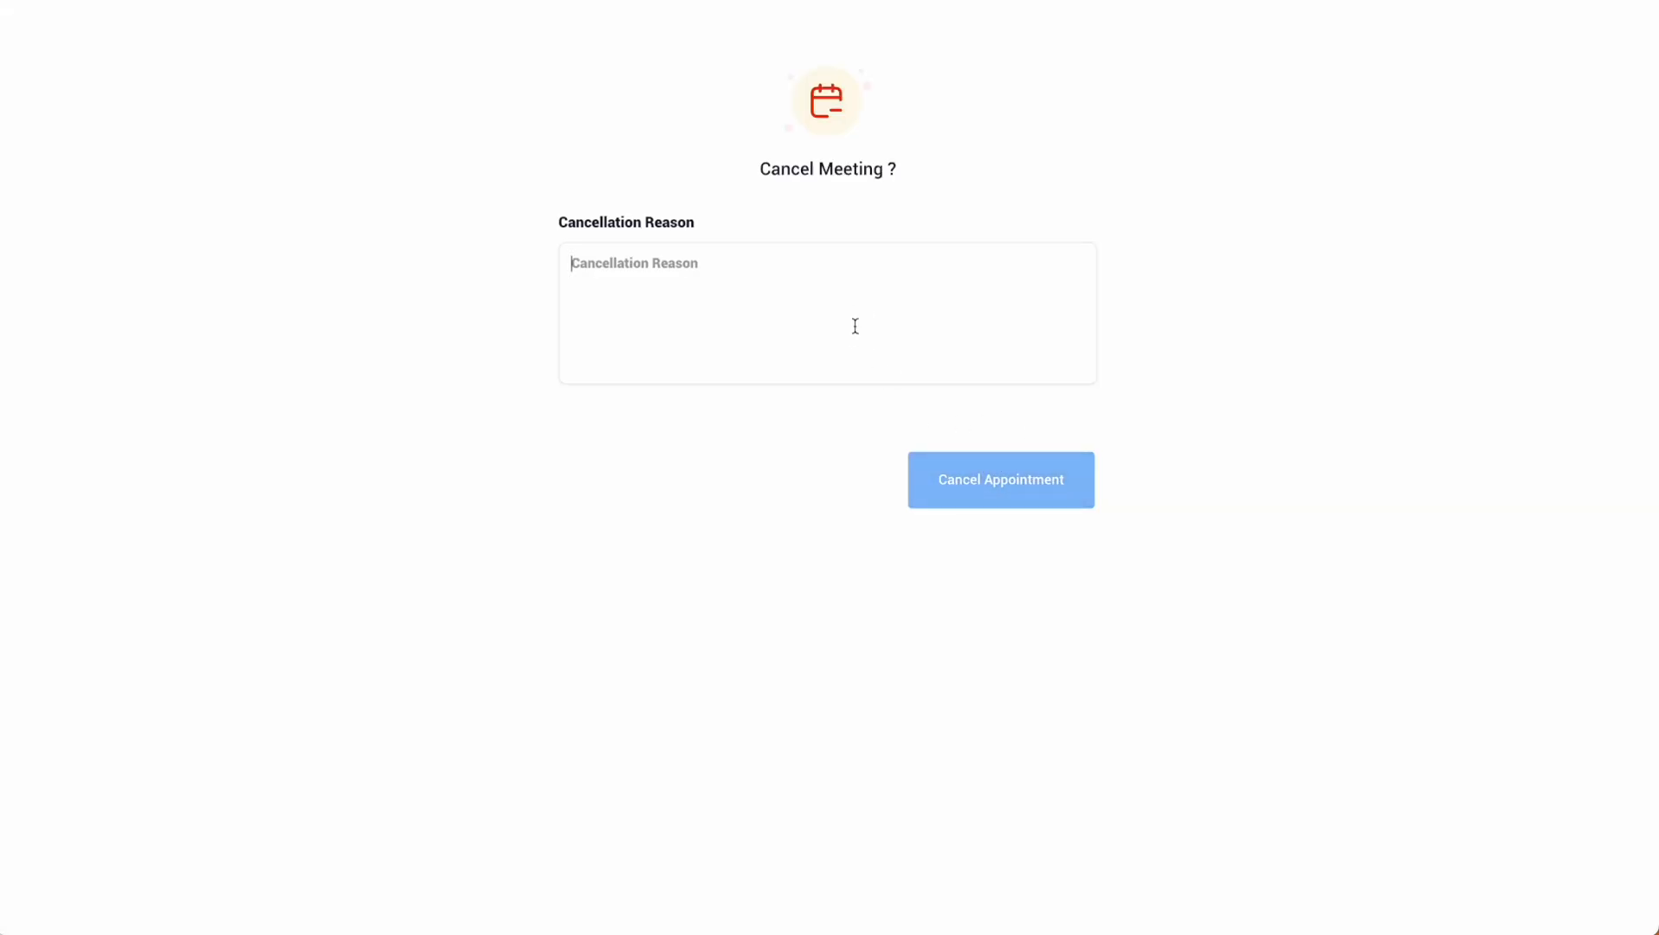
type("Have to enter a reason here...")
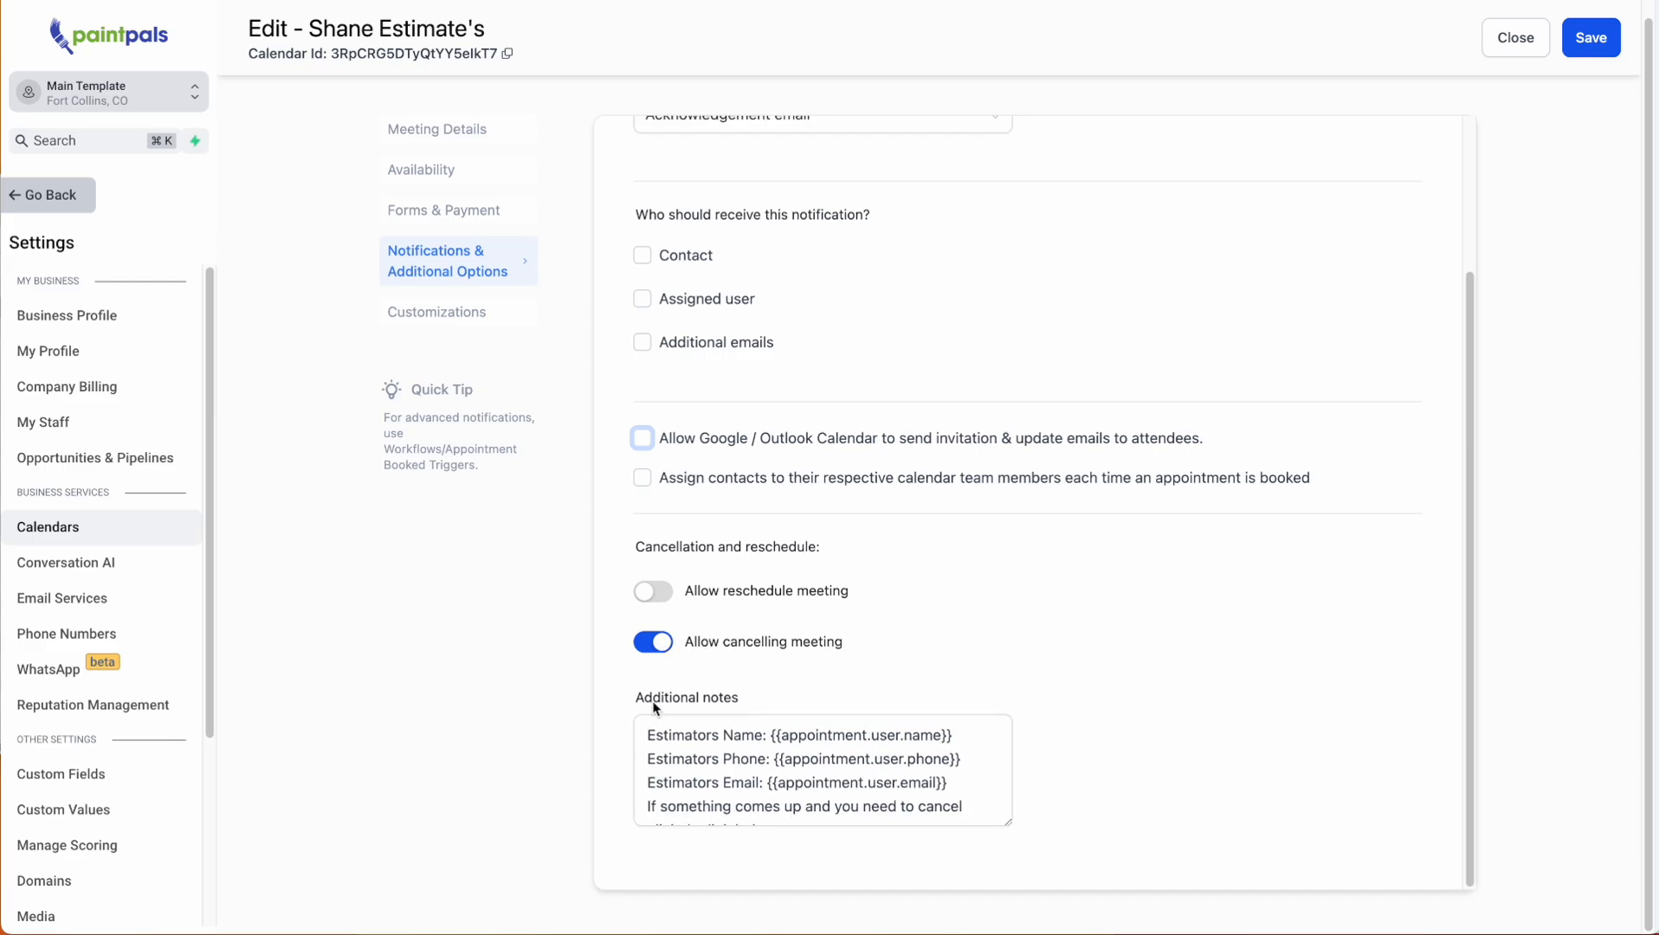
Examine the estimator name, phone and email placeholders and the cancellation link in the calendar's additional notes.
left_click(637, 700)
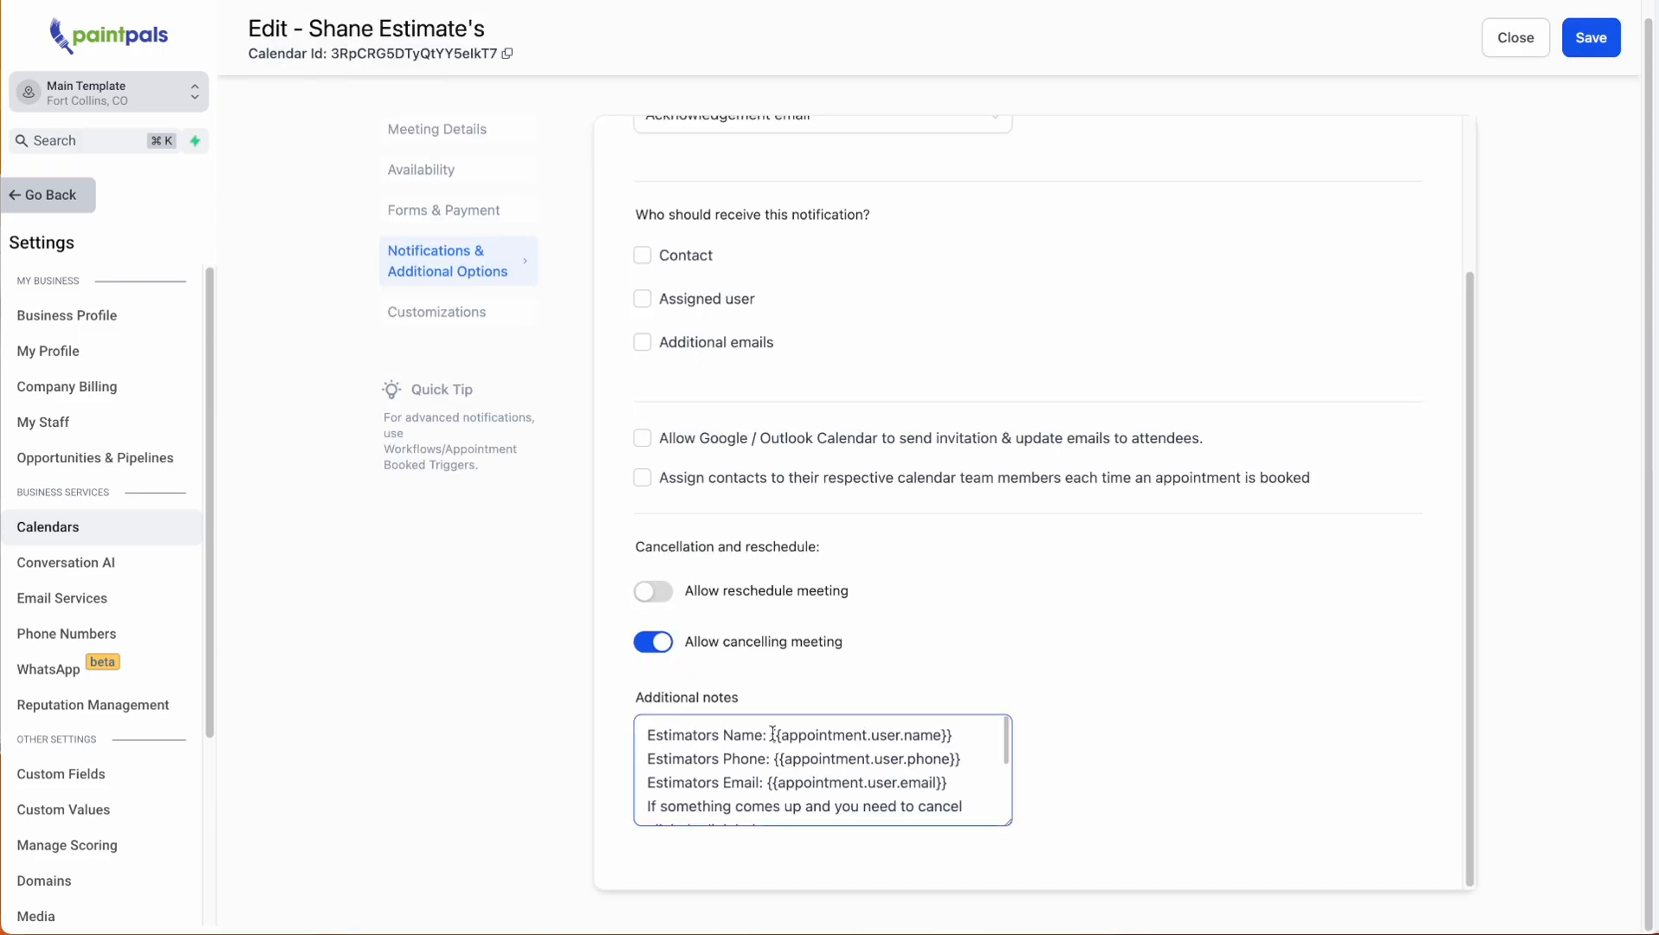
left_click_drag(773, 735, 934, 735)
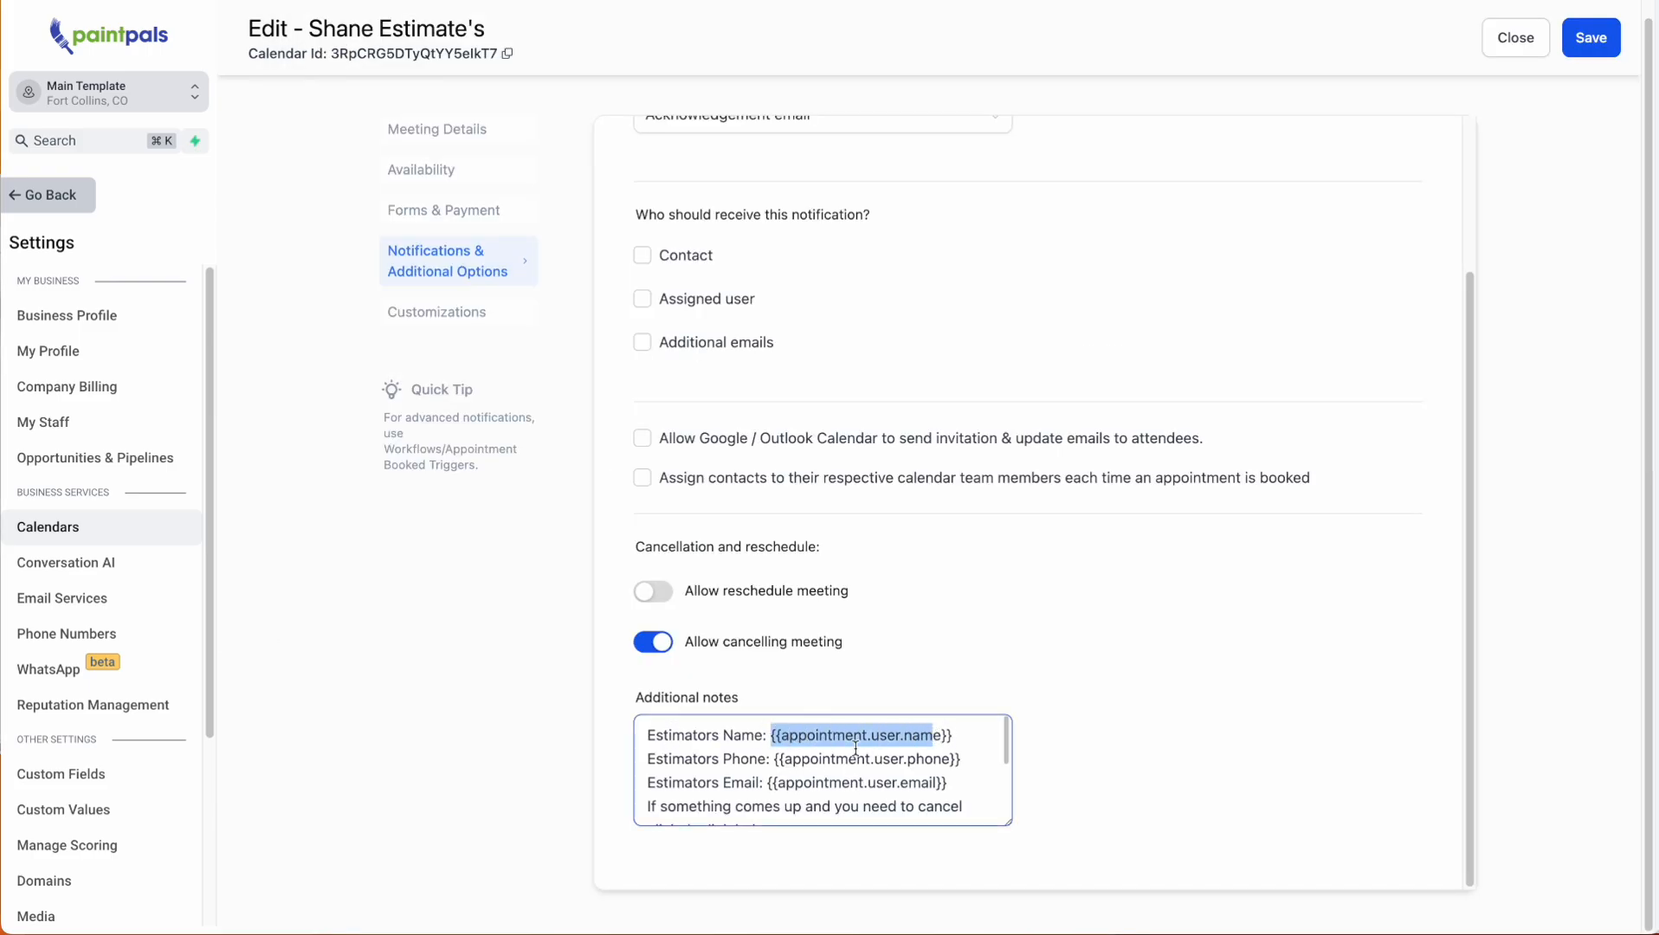
left_click_drag(782, 760, 952, 759)
left_click_drag(772, 783, 938, 782)
scroll(946, 767, "down", 2)
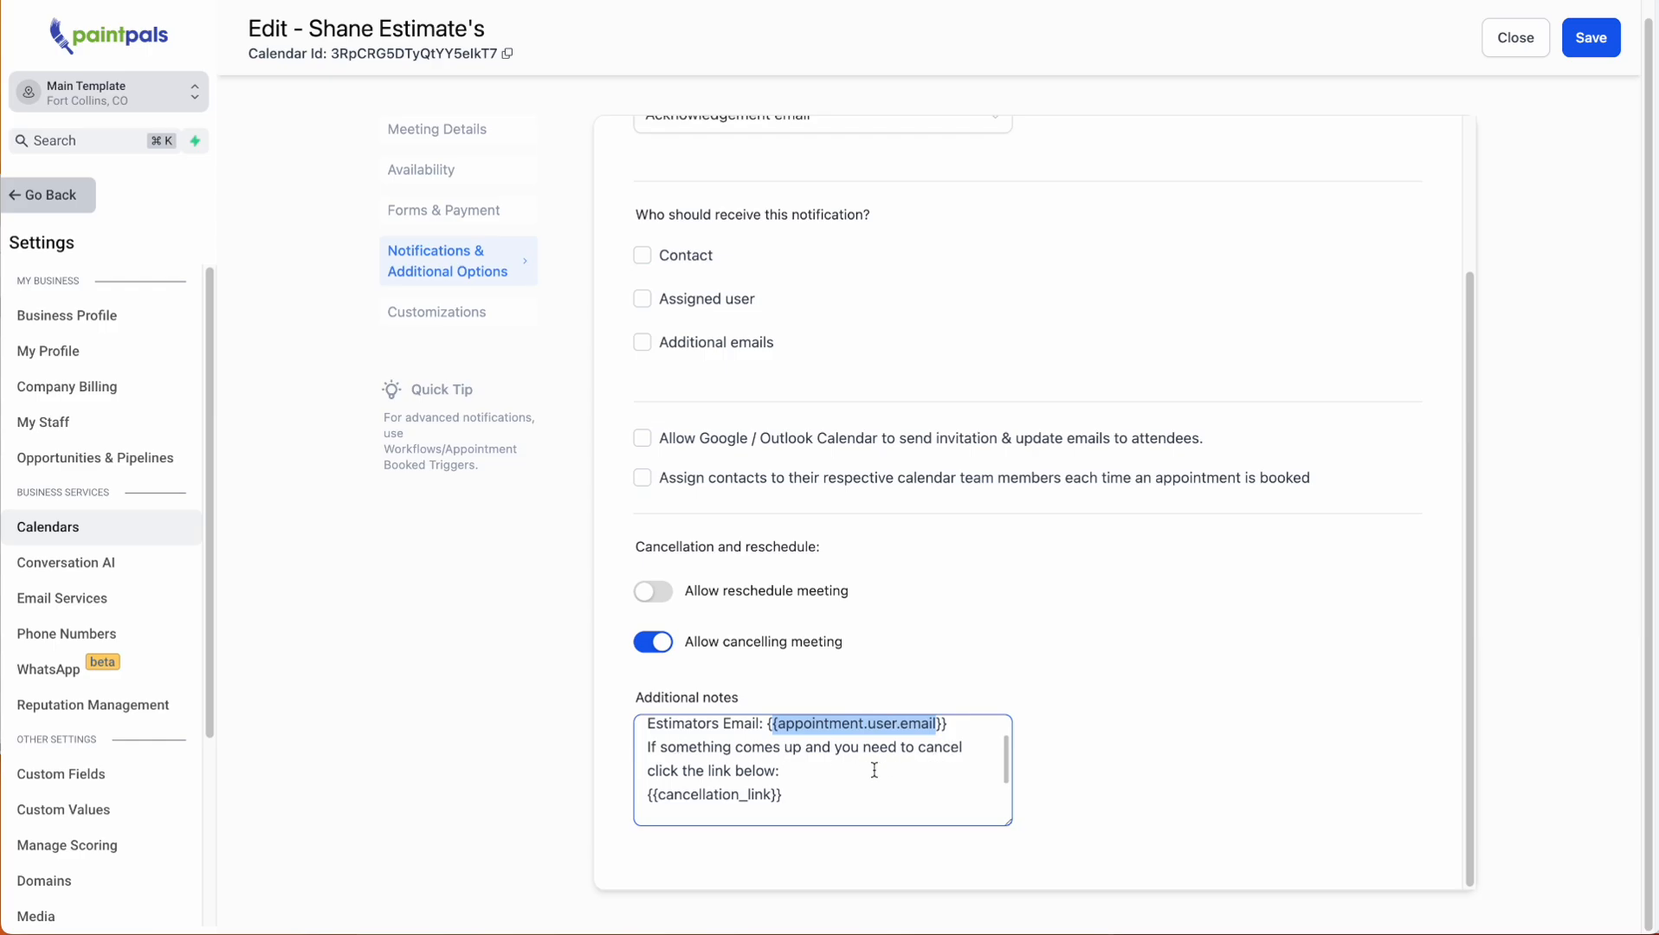
triple_click(740, 795)
Examine the contact placeholders and the CRM contact link at the end of the additional notes, and reread the whole text.
scroll(934, 782, "down", 3)
scroll(933, 782, "down", 3)
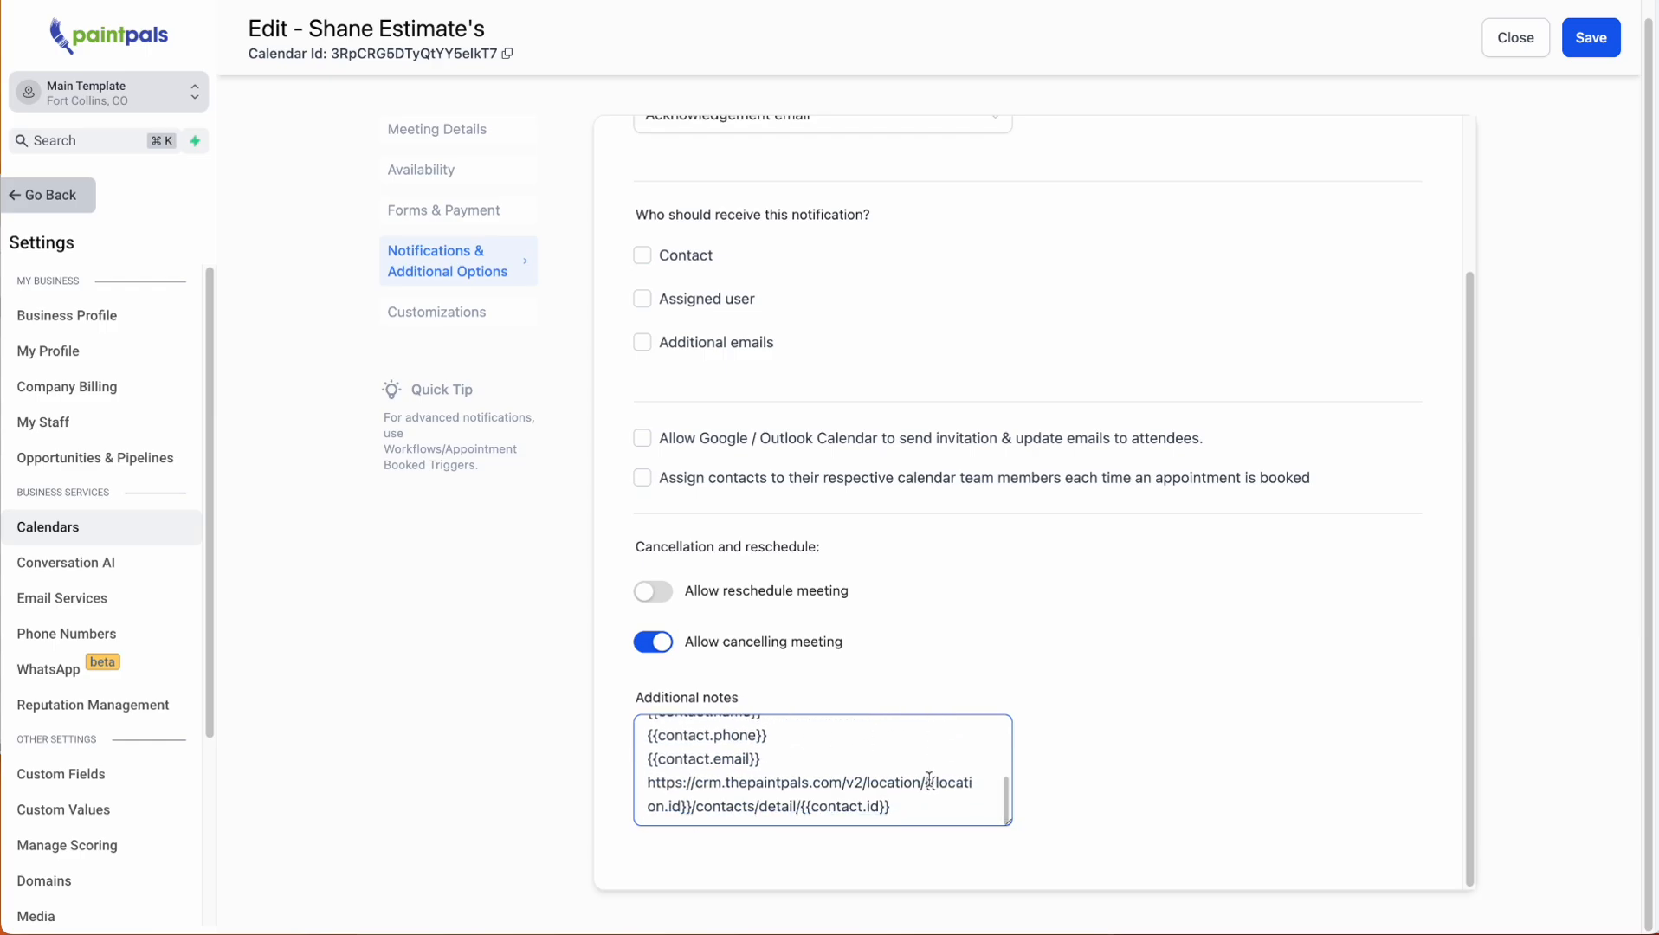
scroll(928, 782, "up", 2)
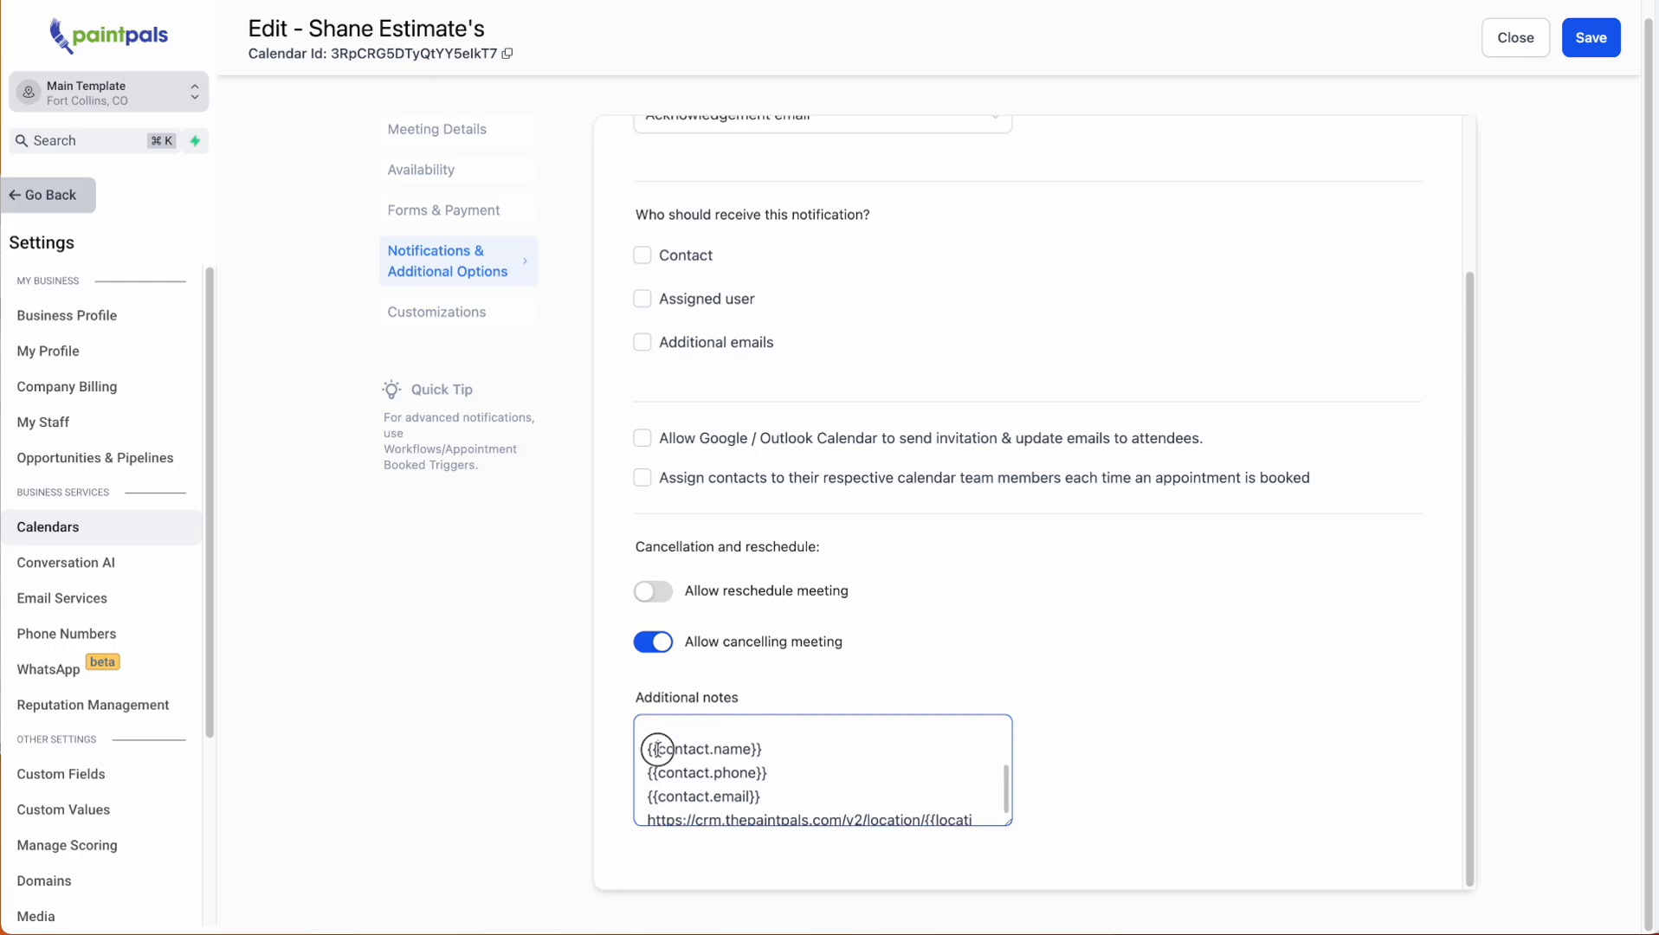
left_click_drag(659, 749, 764, 749)
scroll(830, 792, "down", 1)
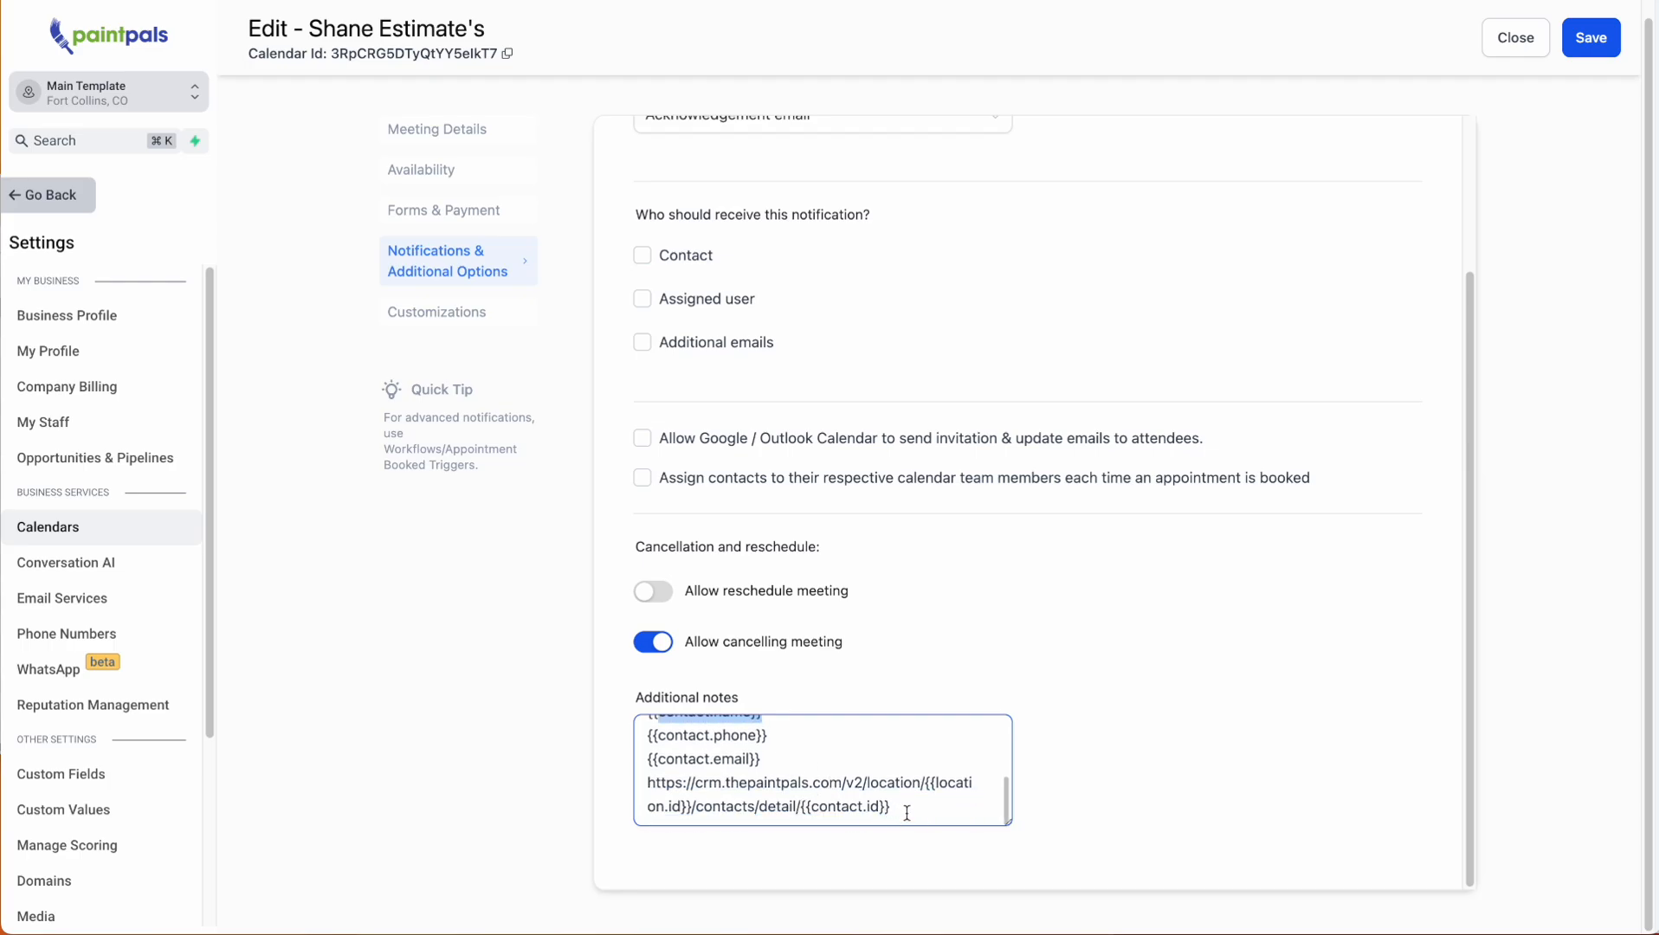
left_click_drag(905, 807, 646, 784)
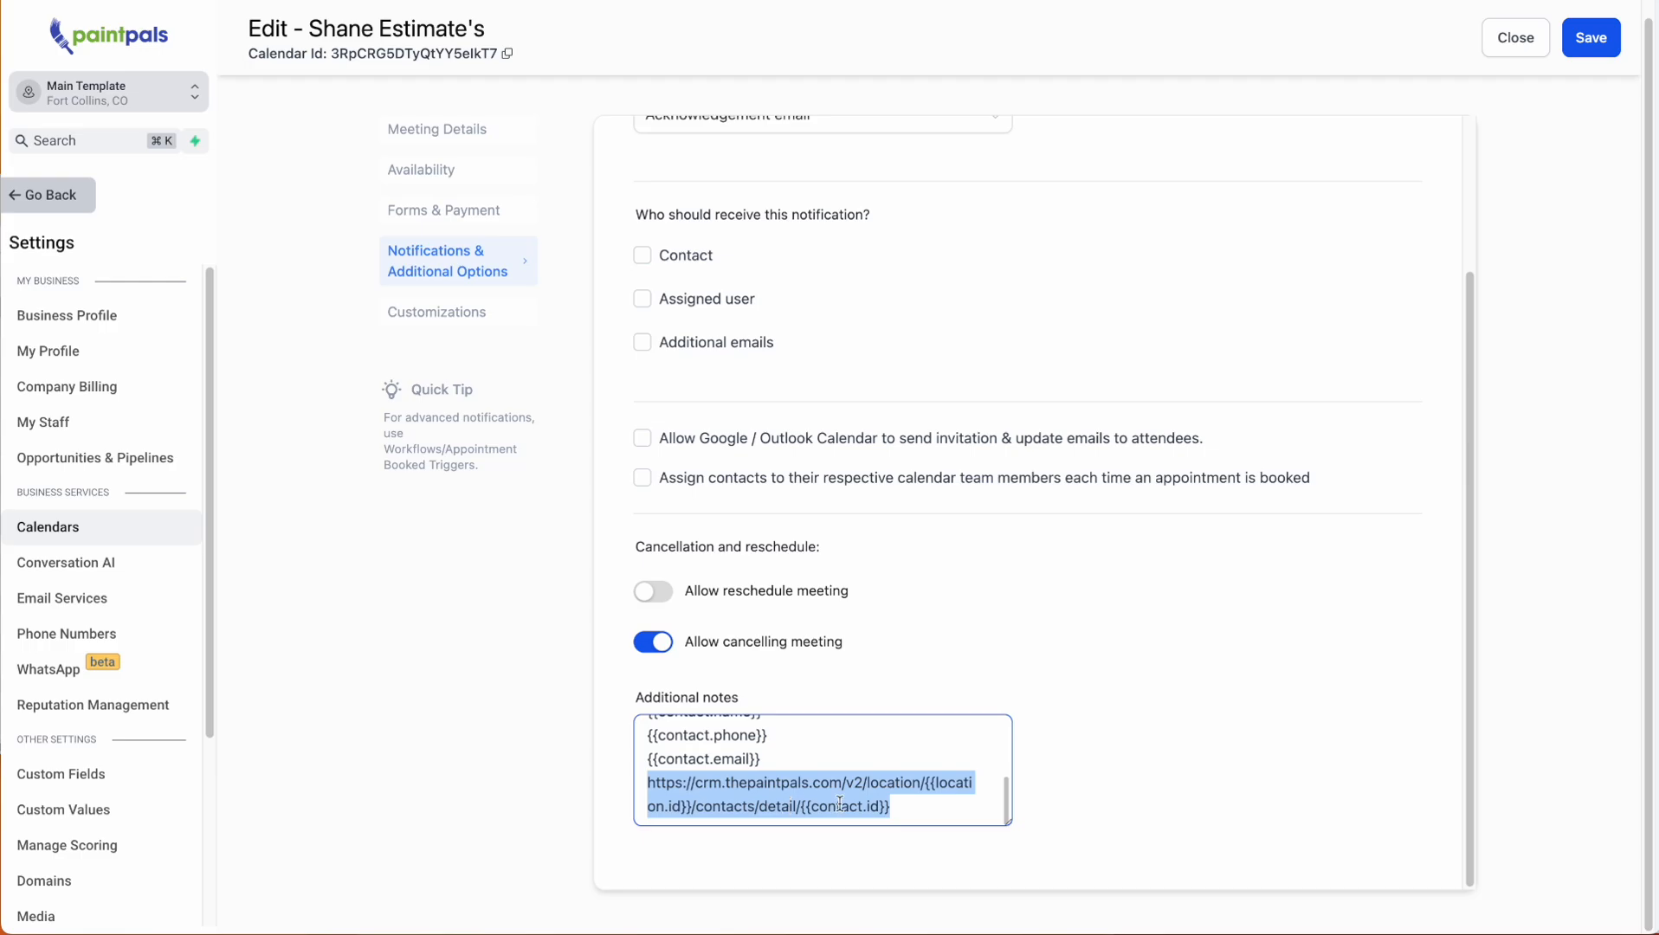
left_click(925, 814)
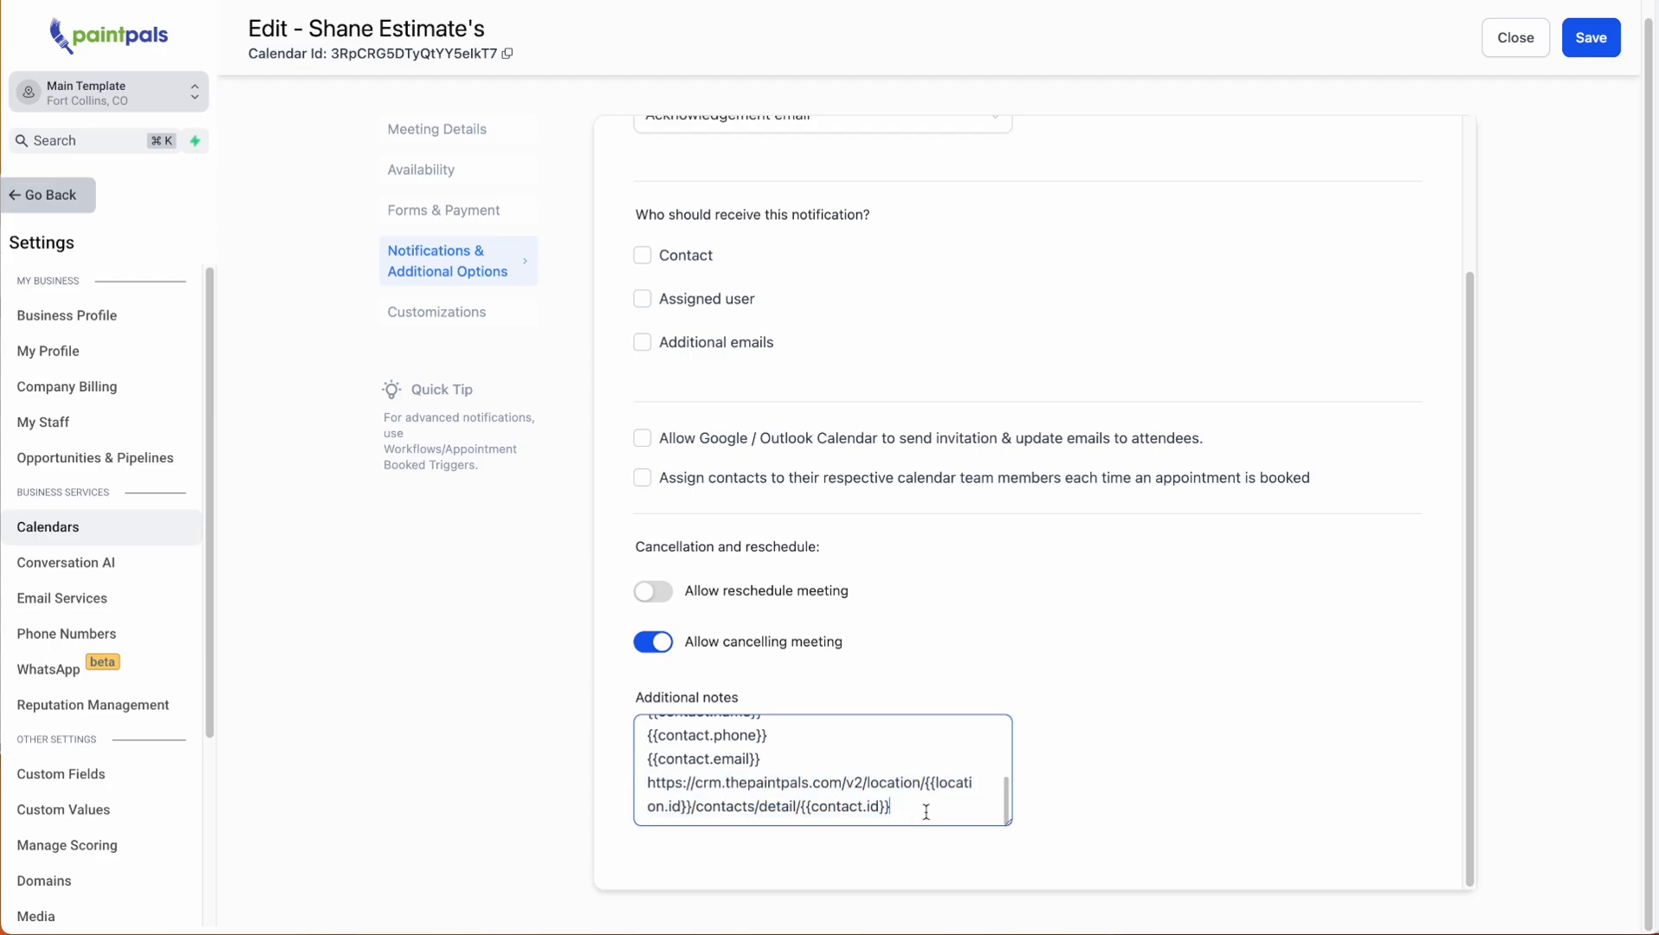
left_click_drag(906, 806, 637, 783)
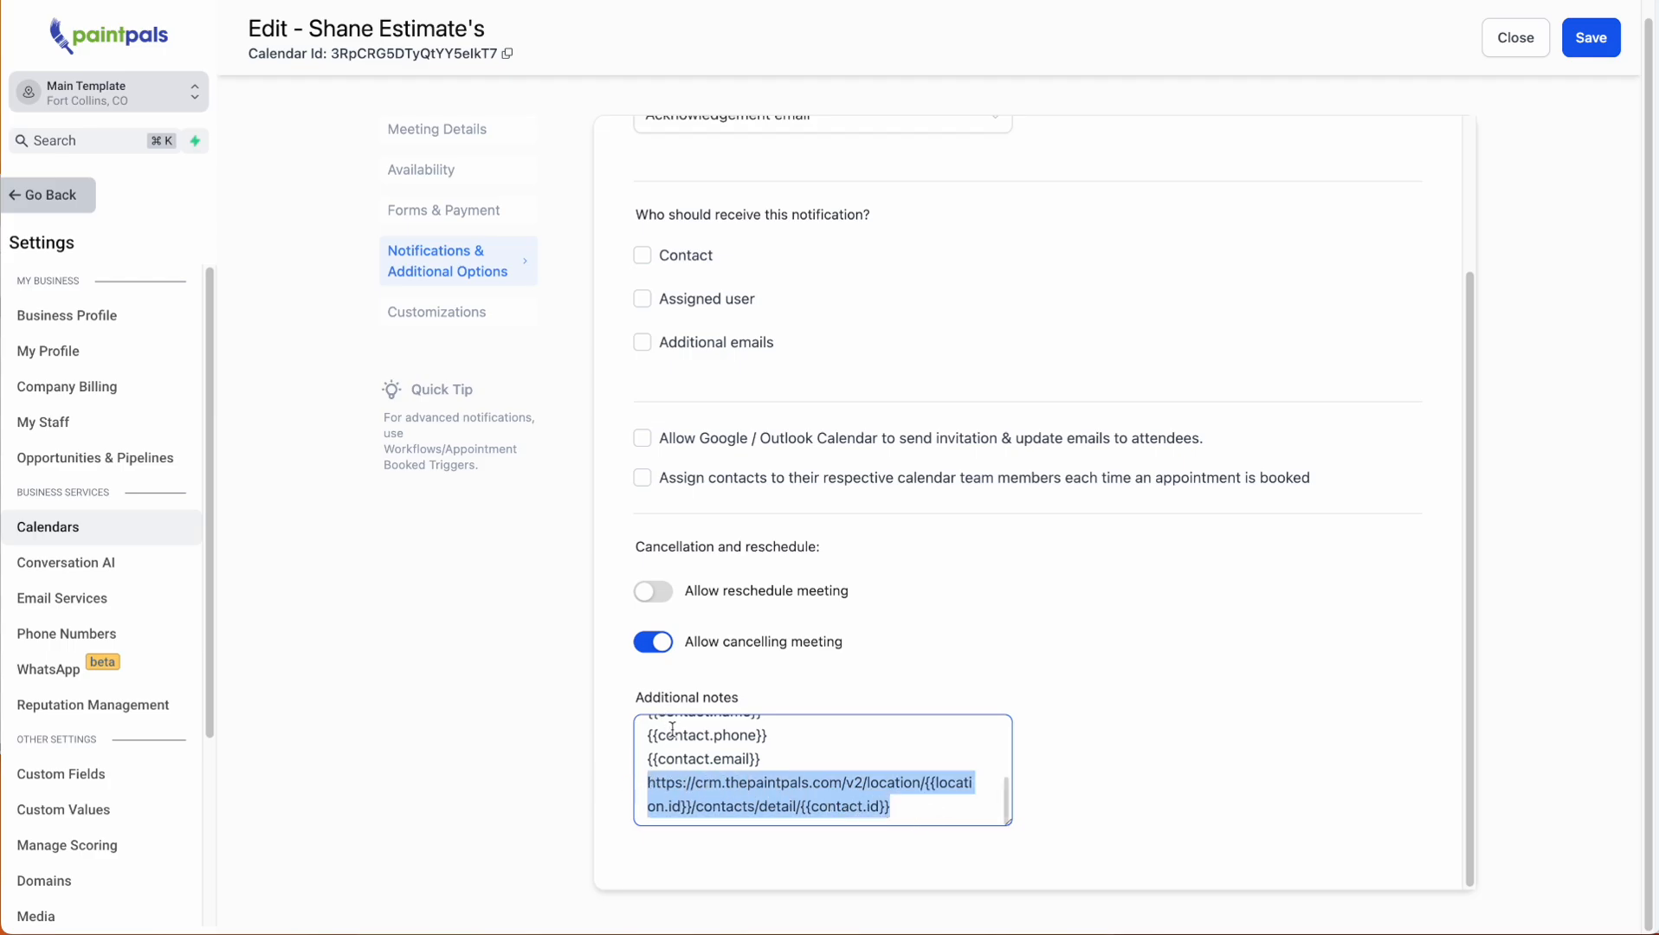
scroll(749, 768, "up", 3)
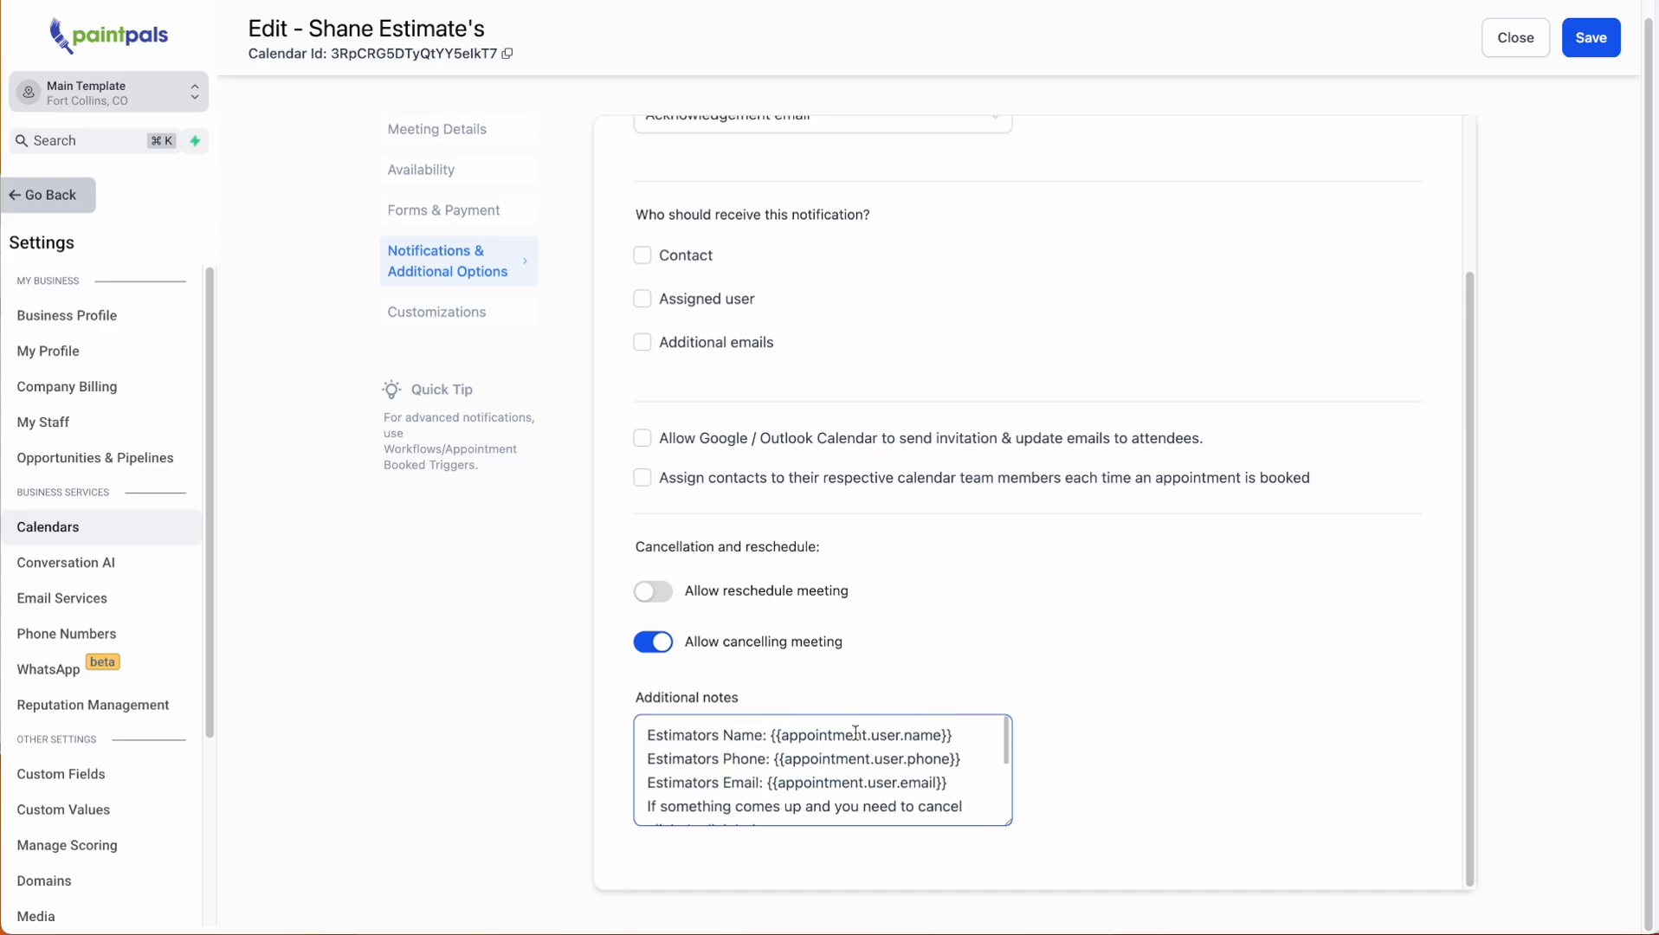
scroll(817, 784, "down", 2)
scroll(817, 784, "down", 1)
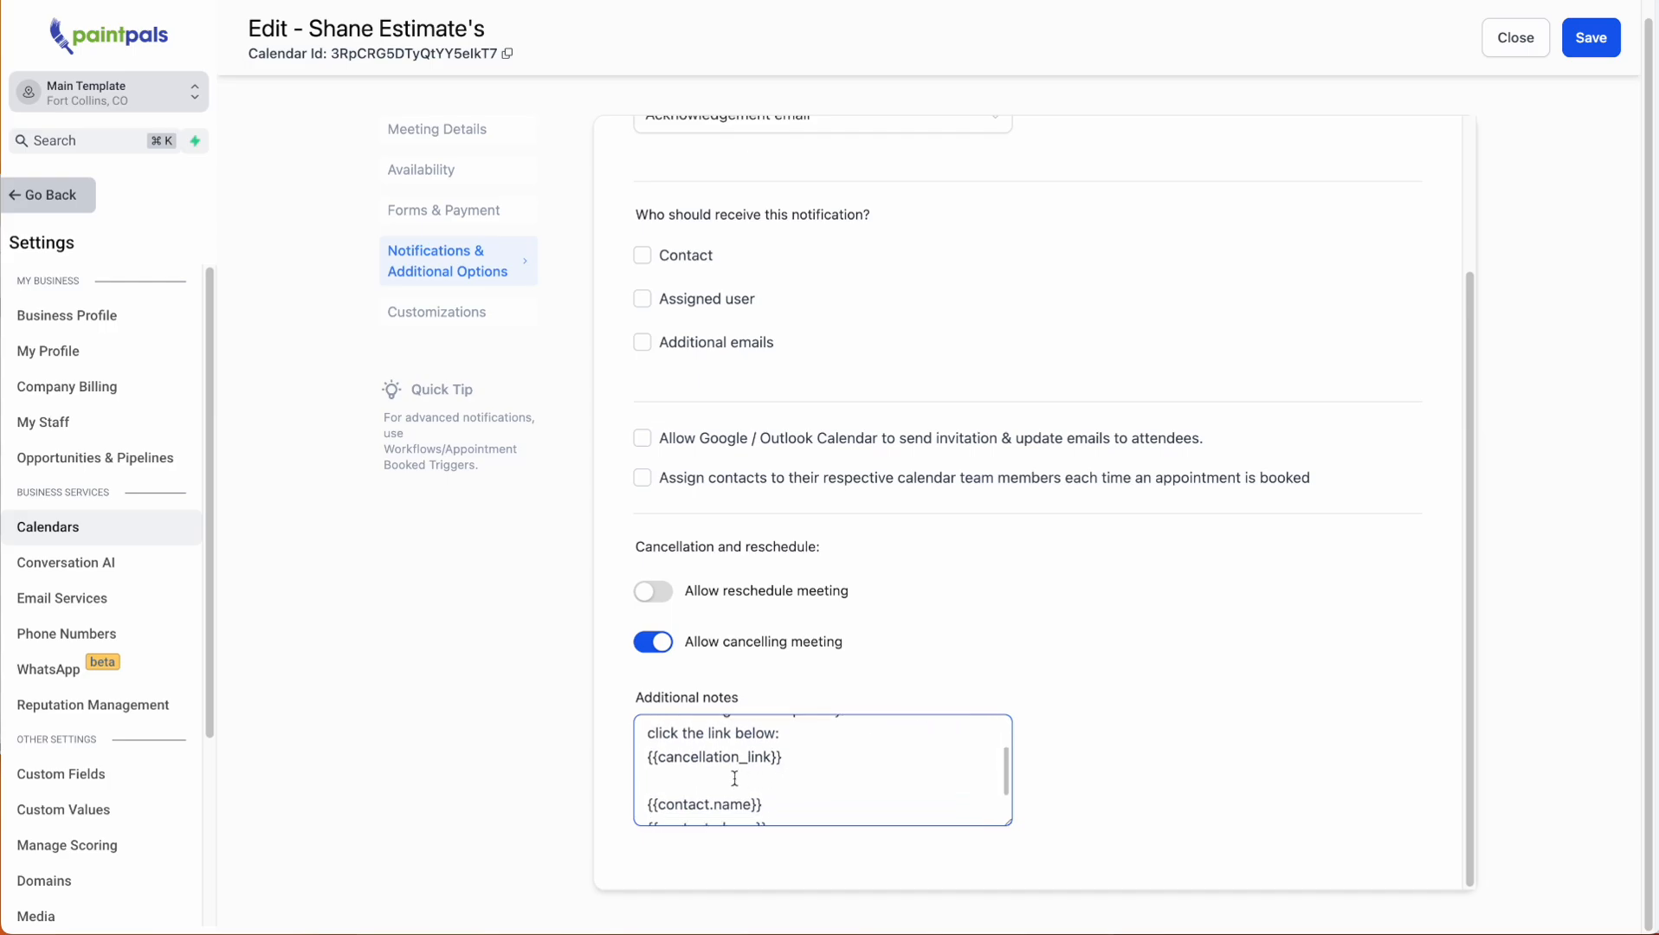
scroll(820, 788, "down", 3)
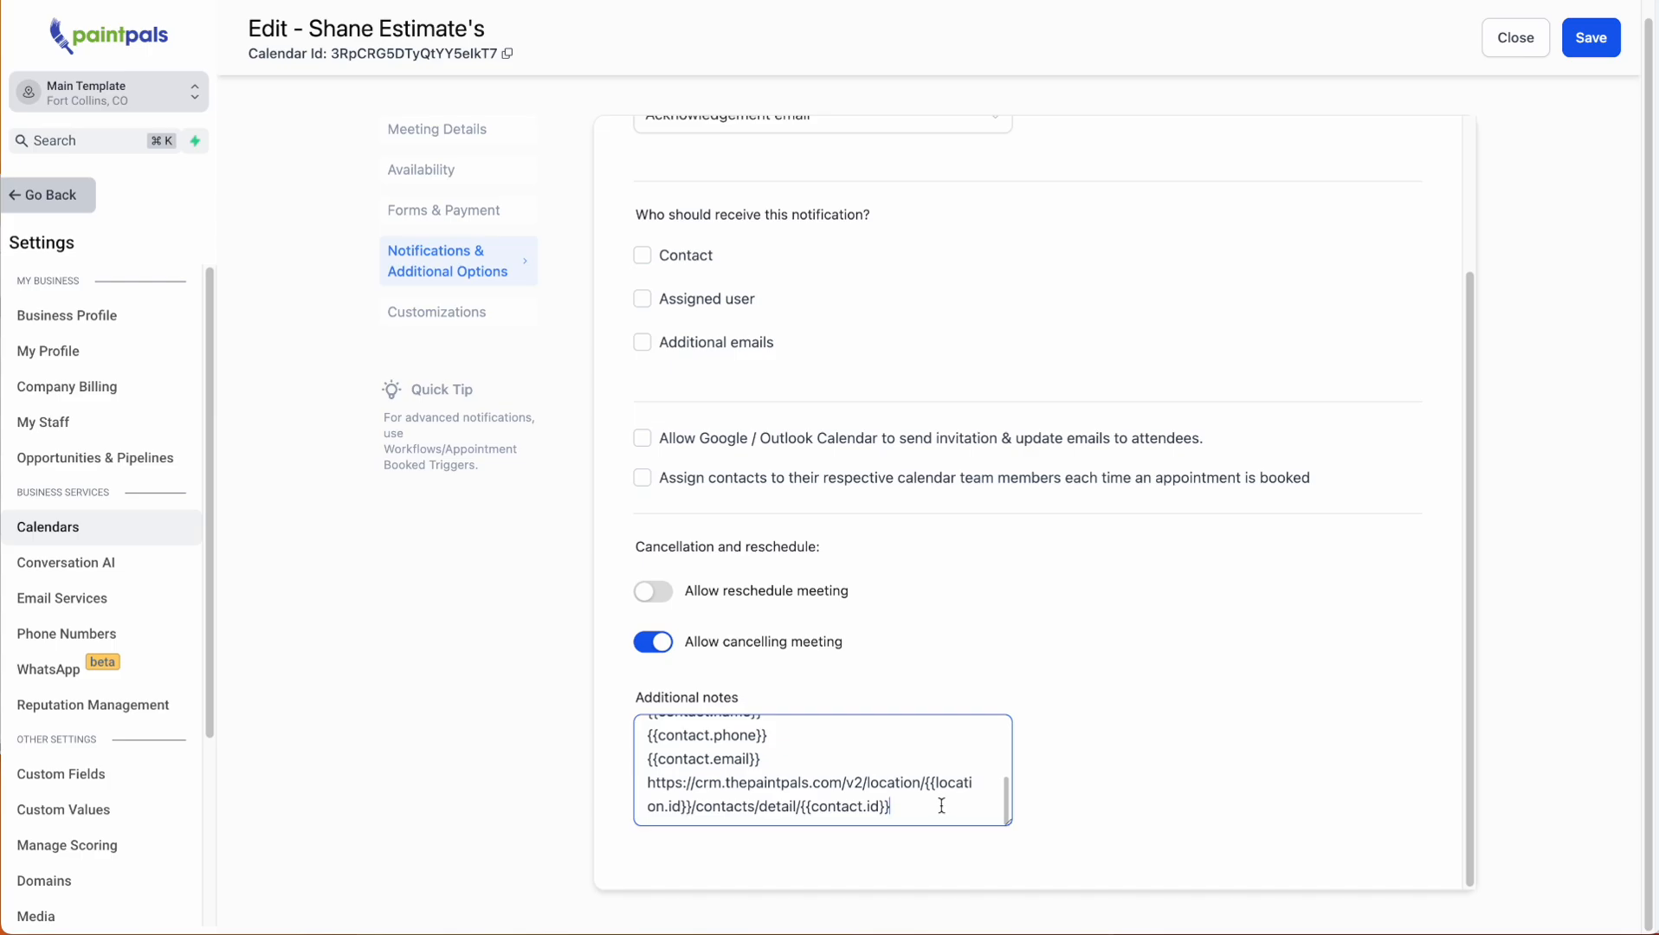
Review the calendar's customization settings for widget style, colors, button text and staff selection, and close the calendar without saving.
left_click(442, 314)
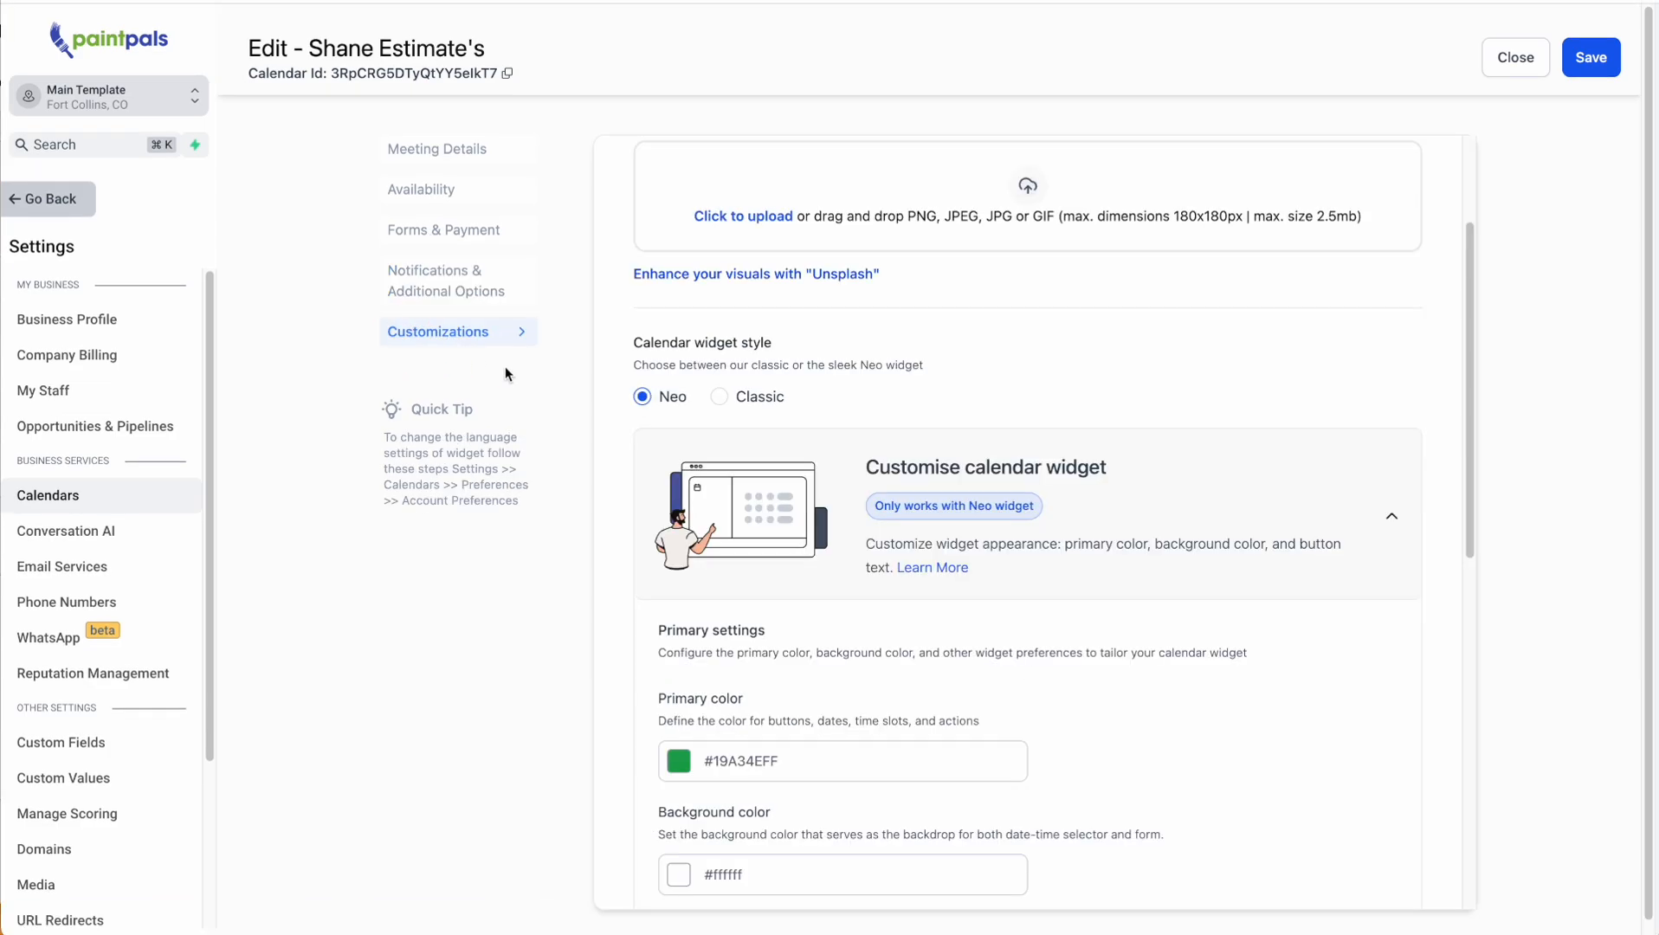
scroll(1087, 602, "down", 3)
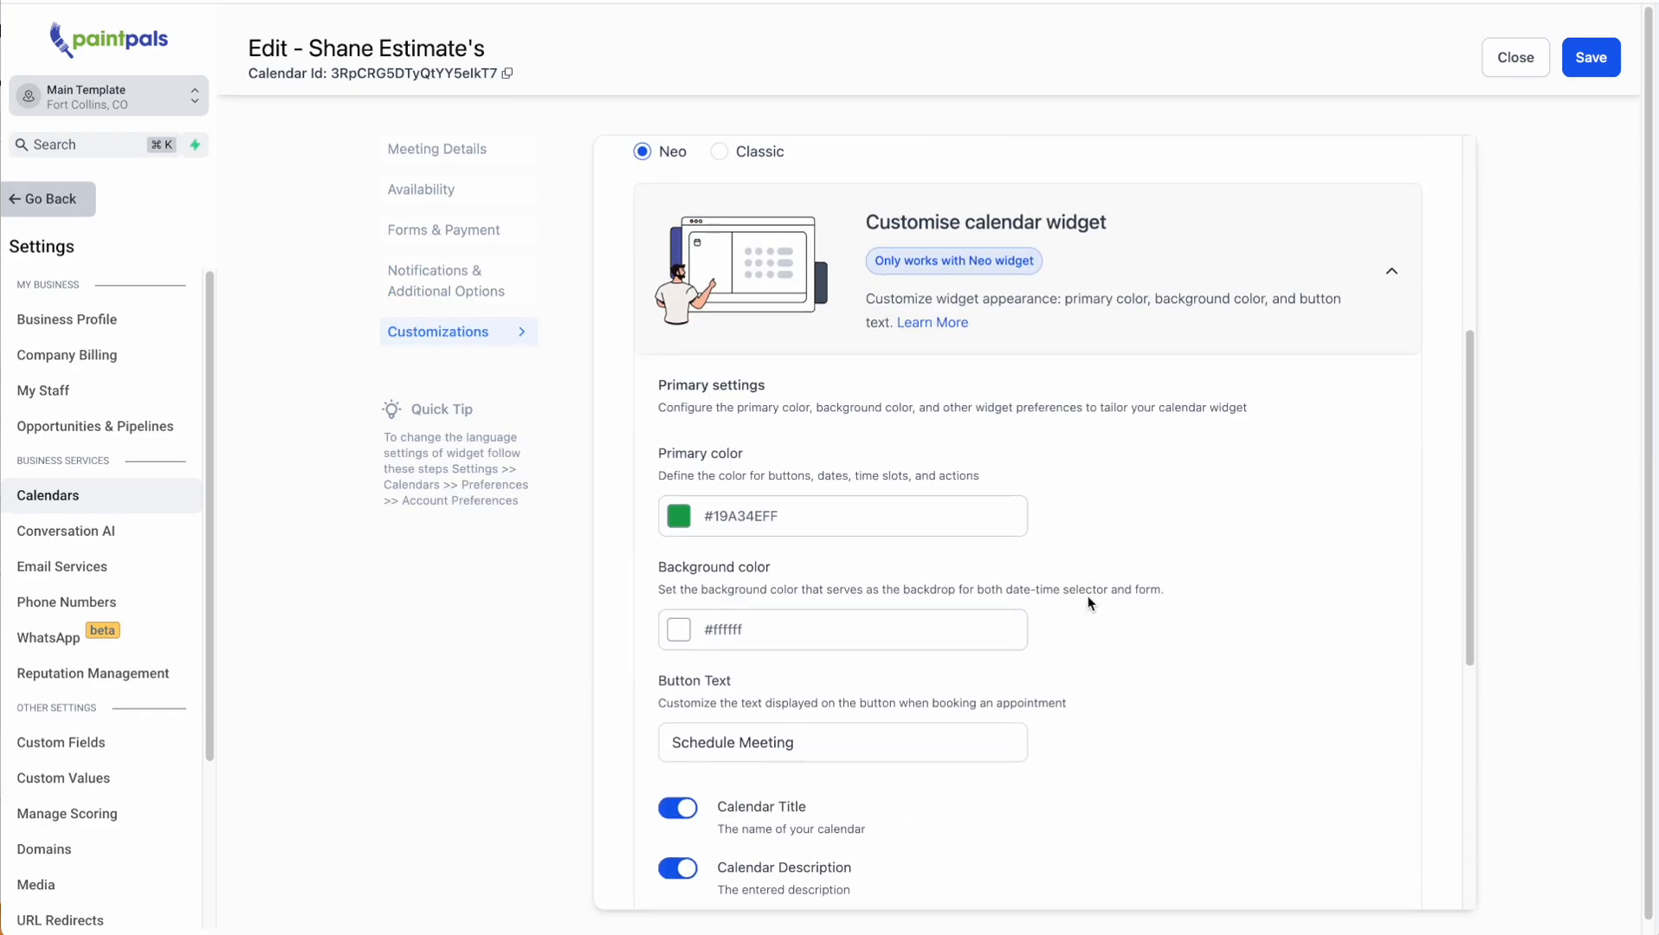
scroll(1087, 602, "down", 6)
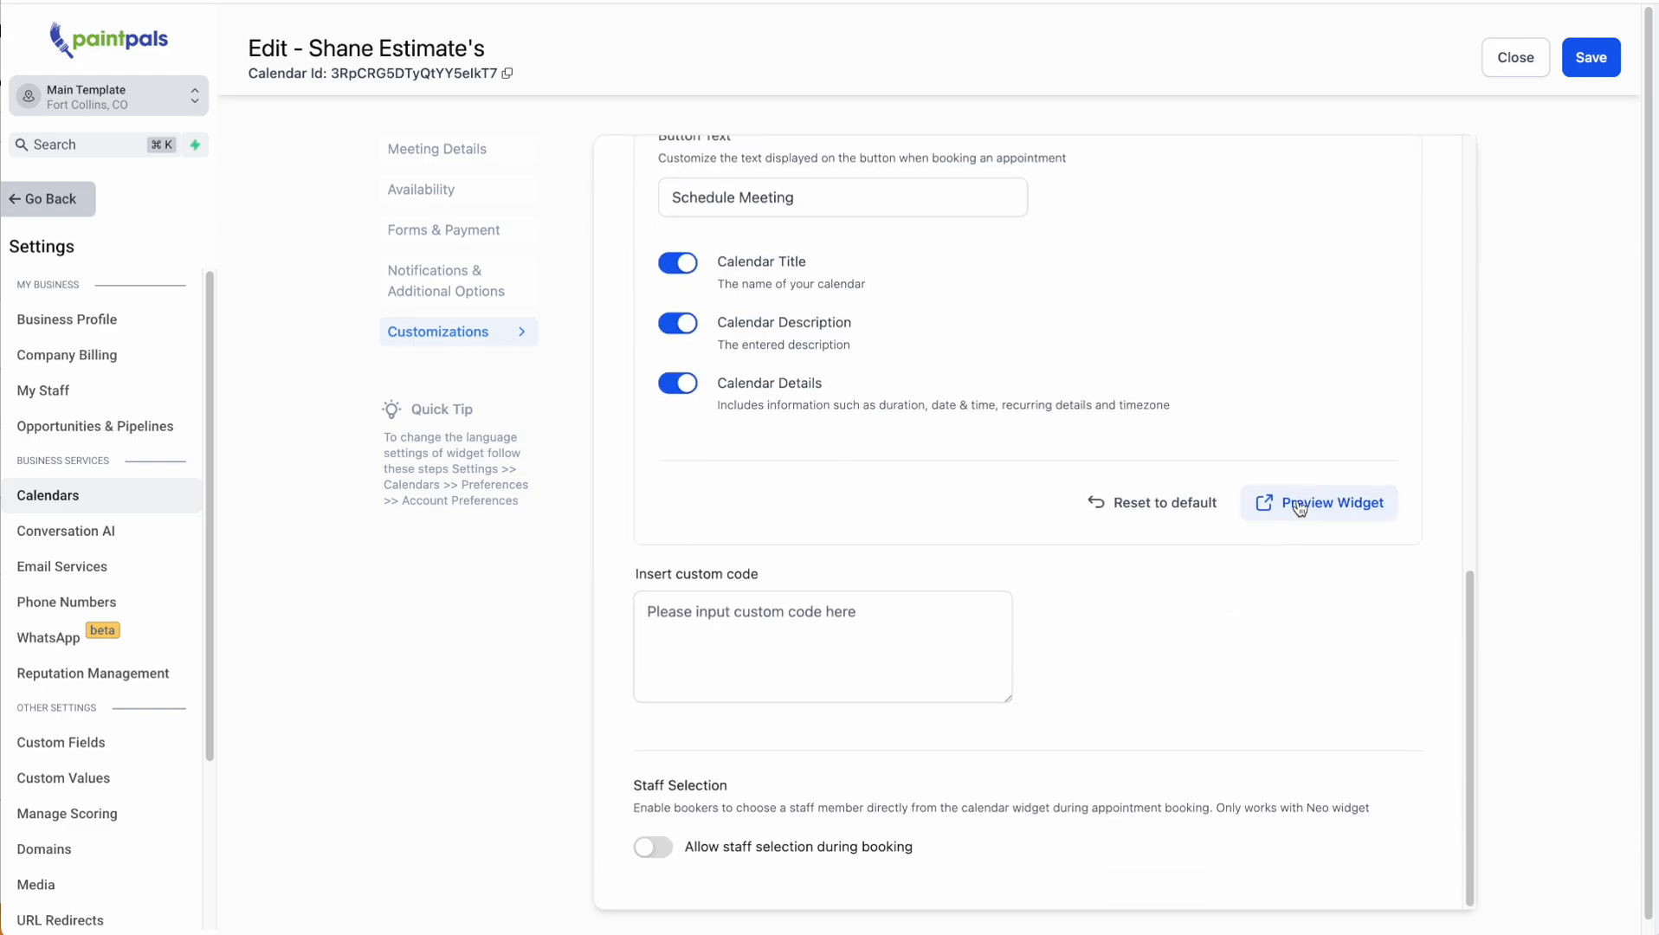
left_click(1515, 58)
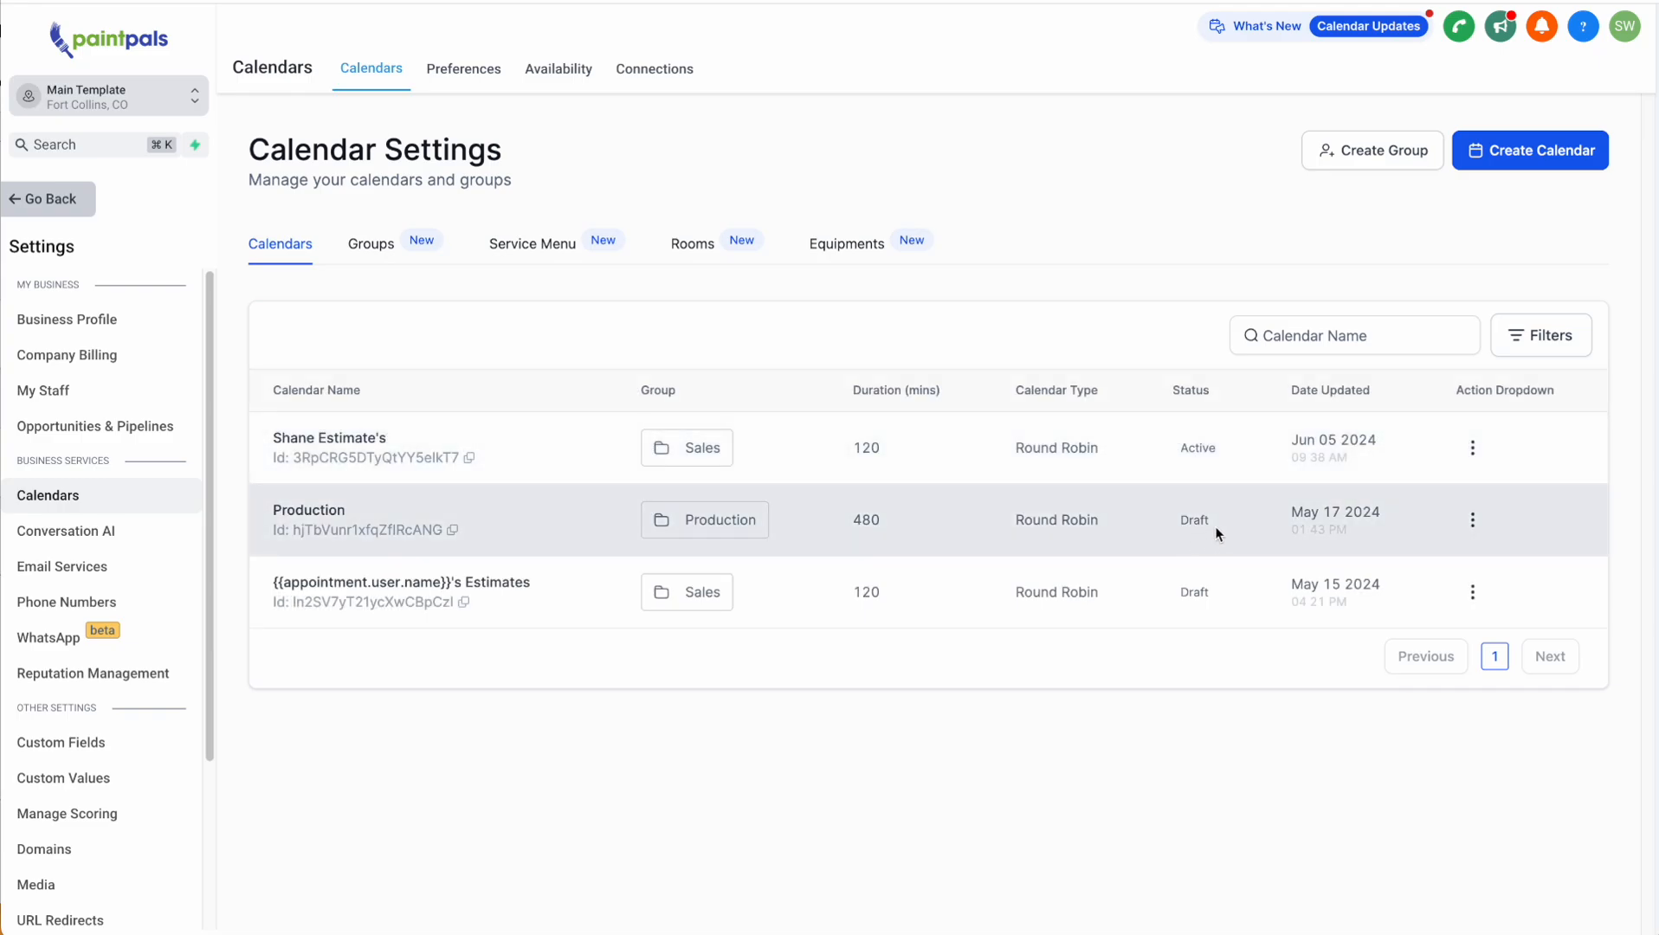
Open the Production calendar's scheduling link in a new browser tab, and close the tab and the sharing dialog.
left_click(1472, 519)
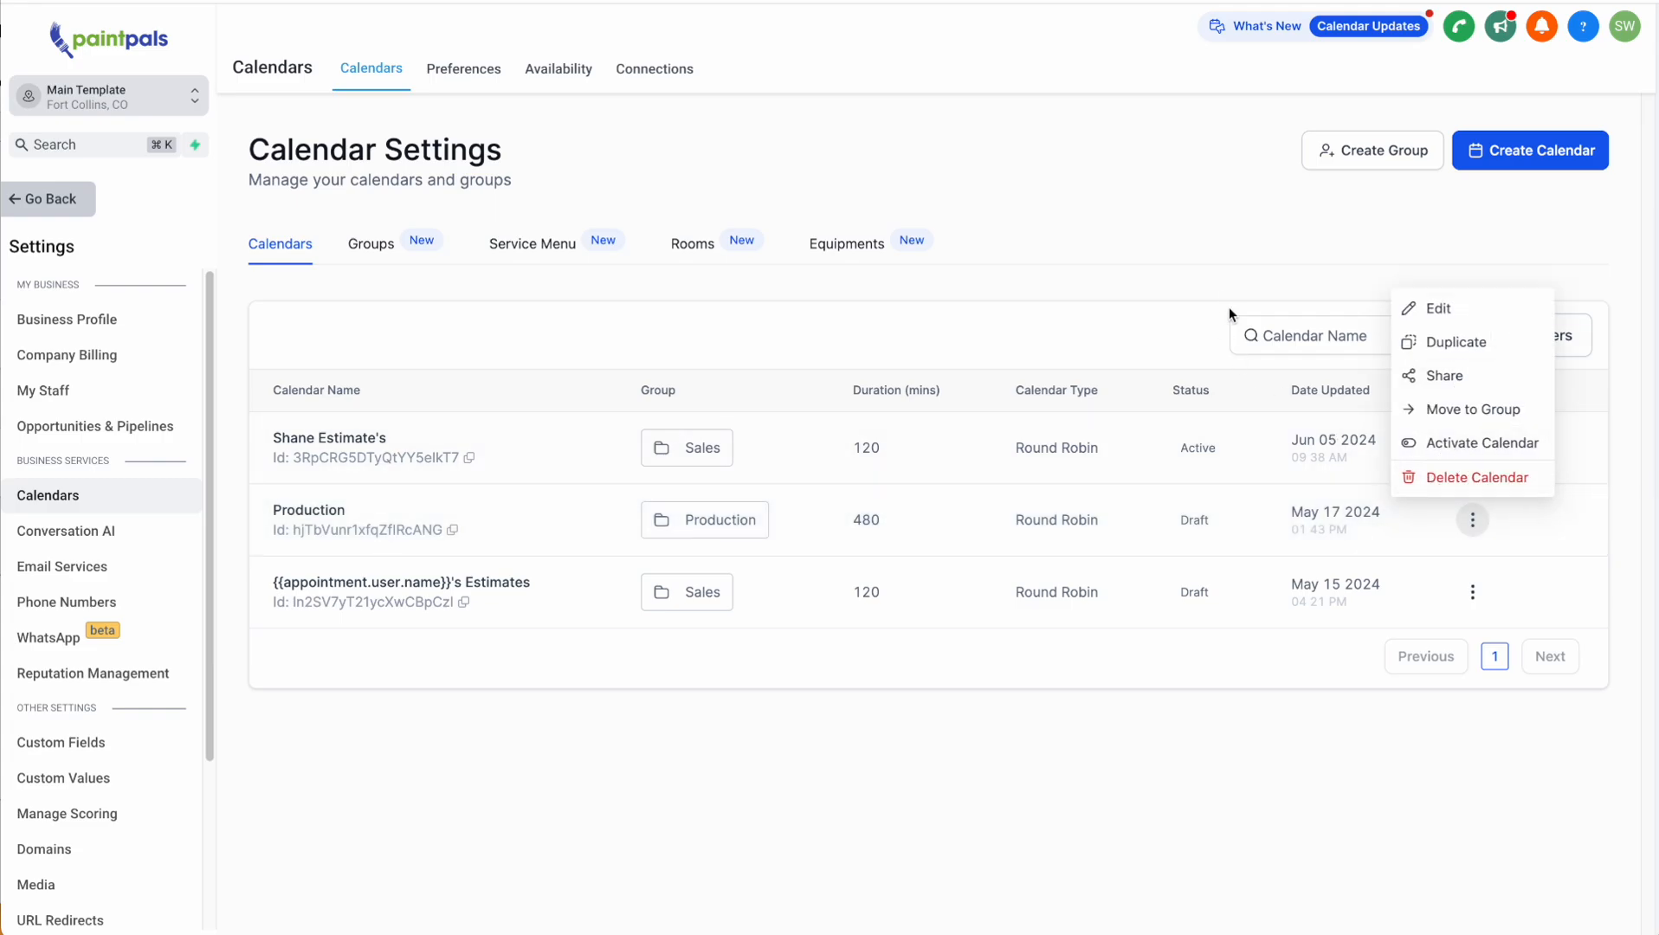
left_click(1445, 376)
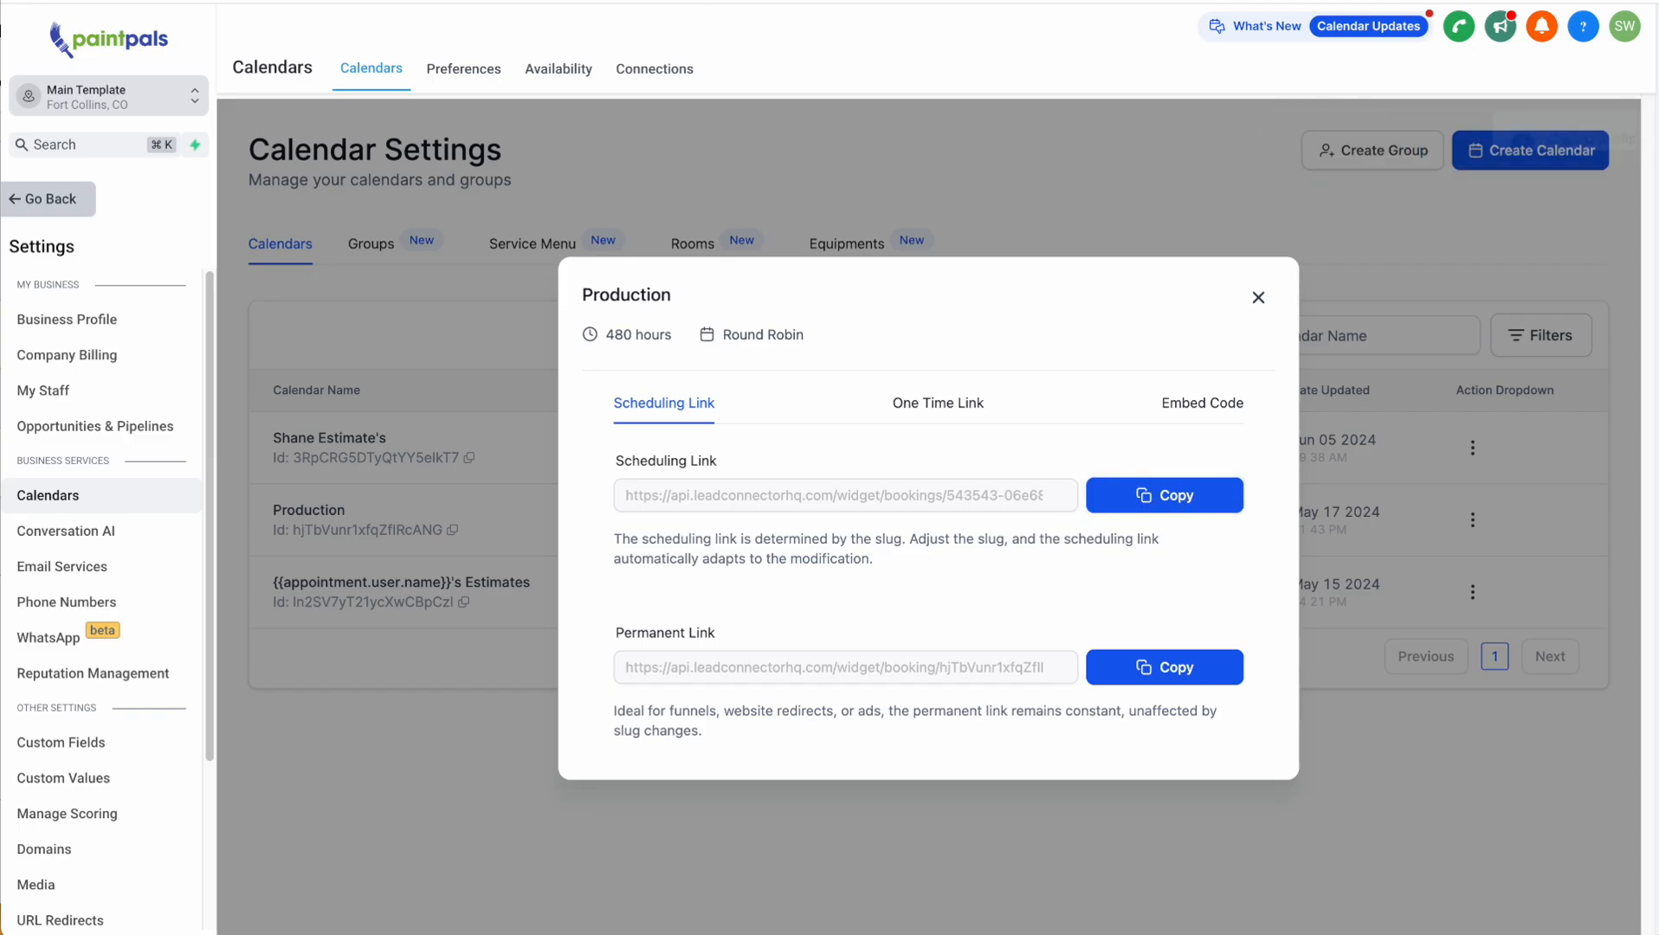
key("super+t")
key("super+v")
key("Return")
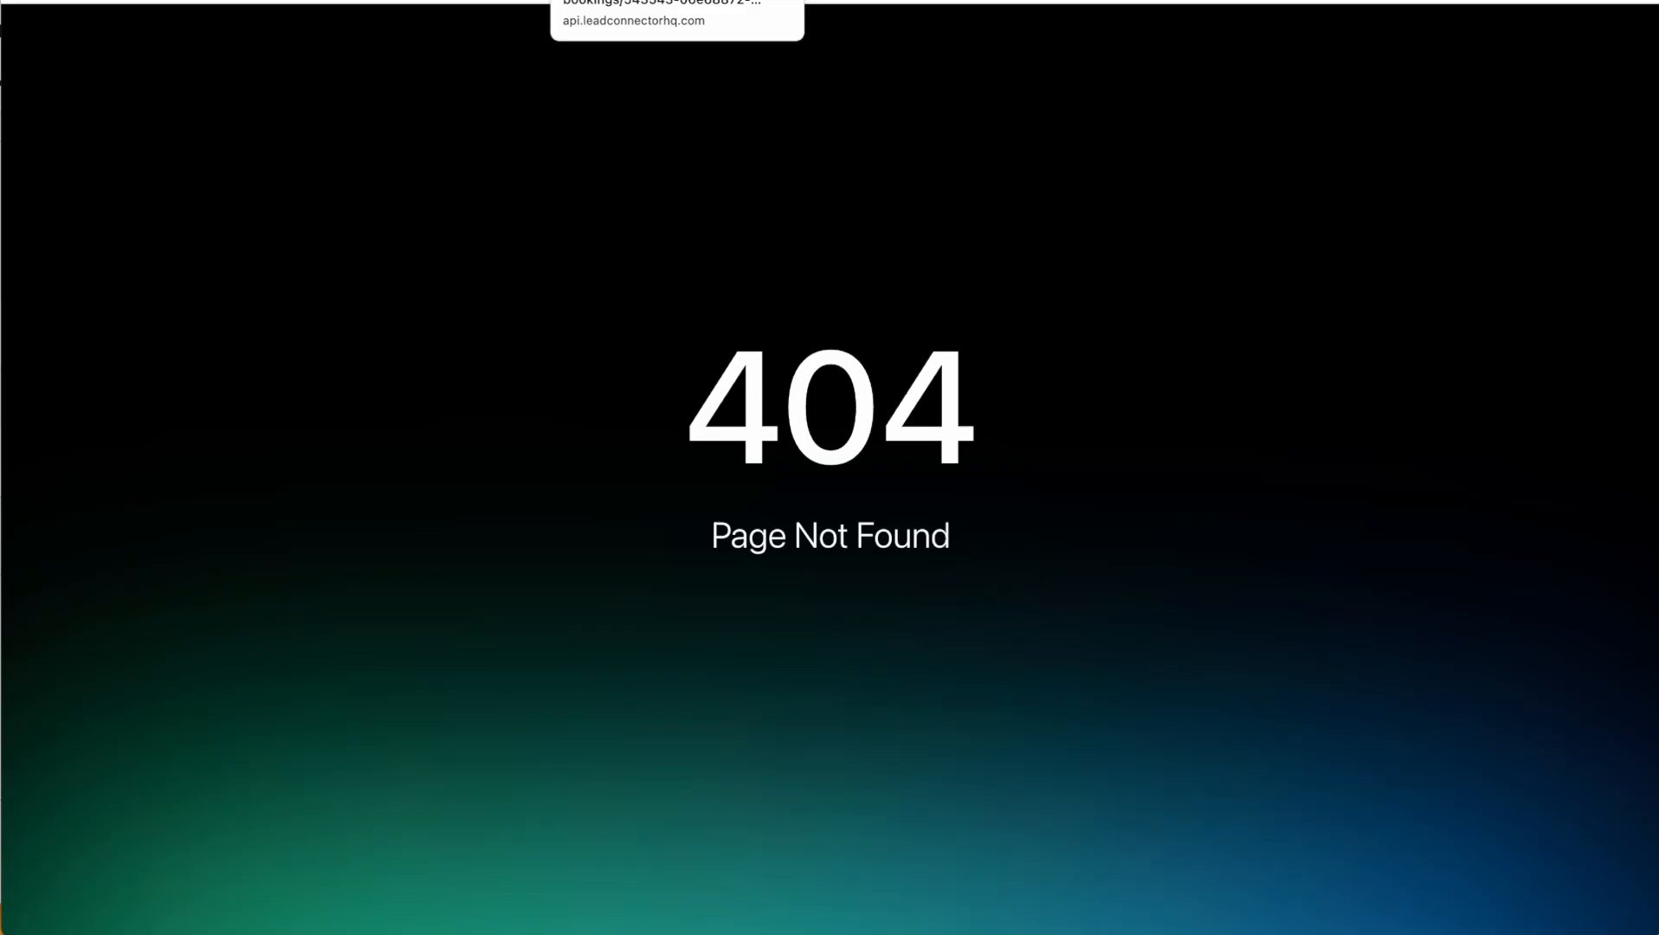
key("super+w")
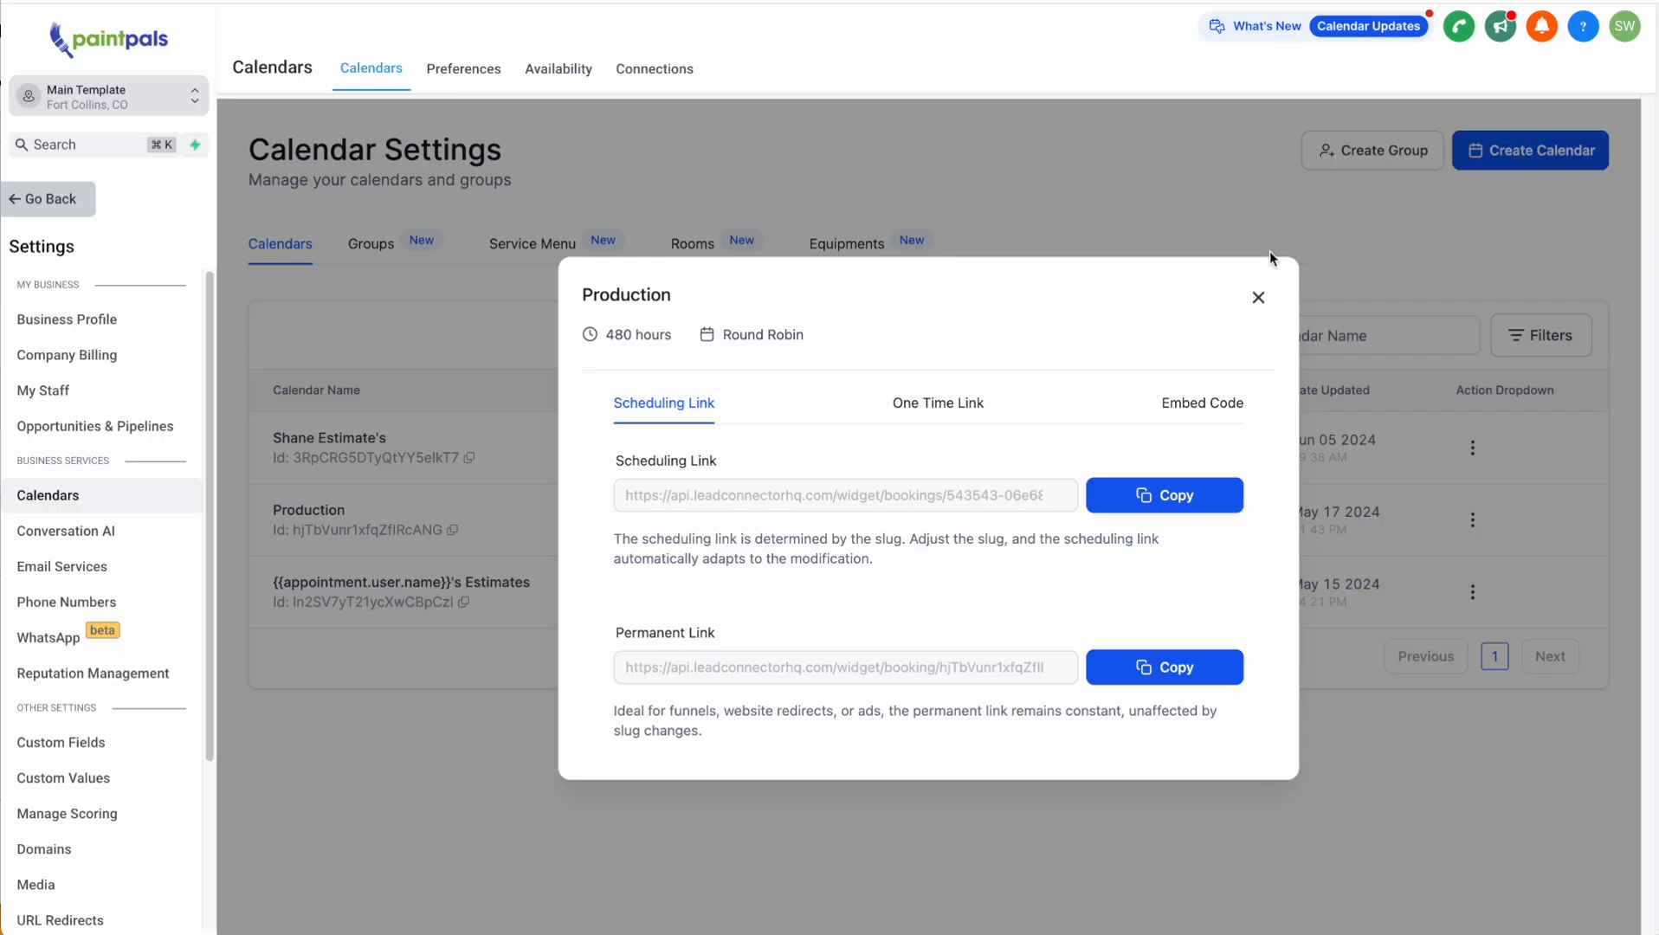
left_click(1258, 297)
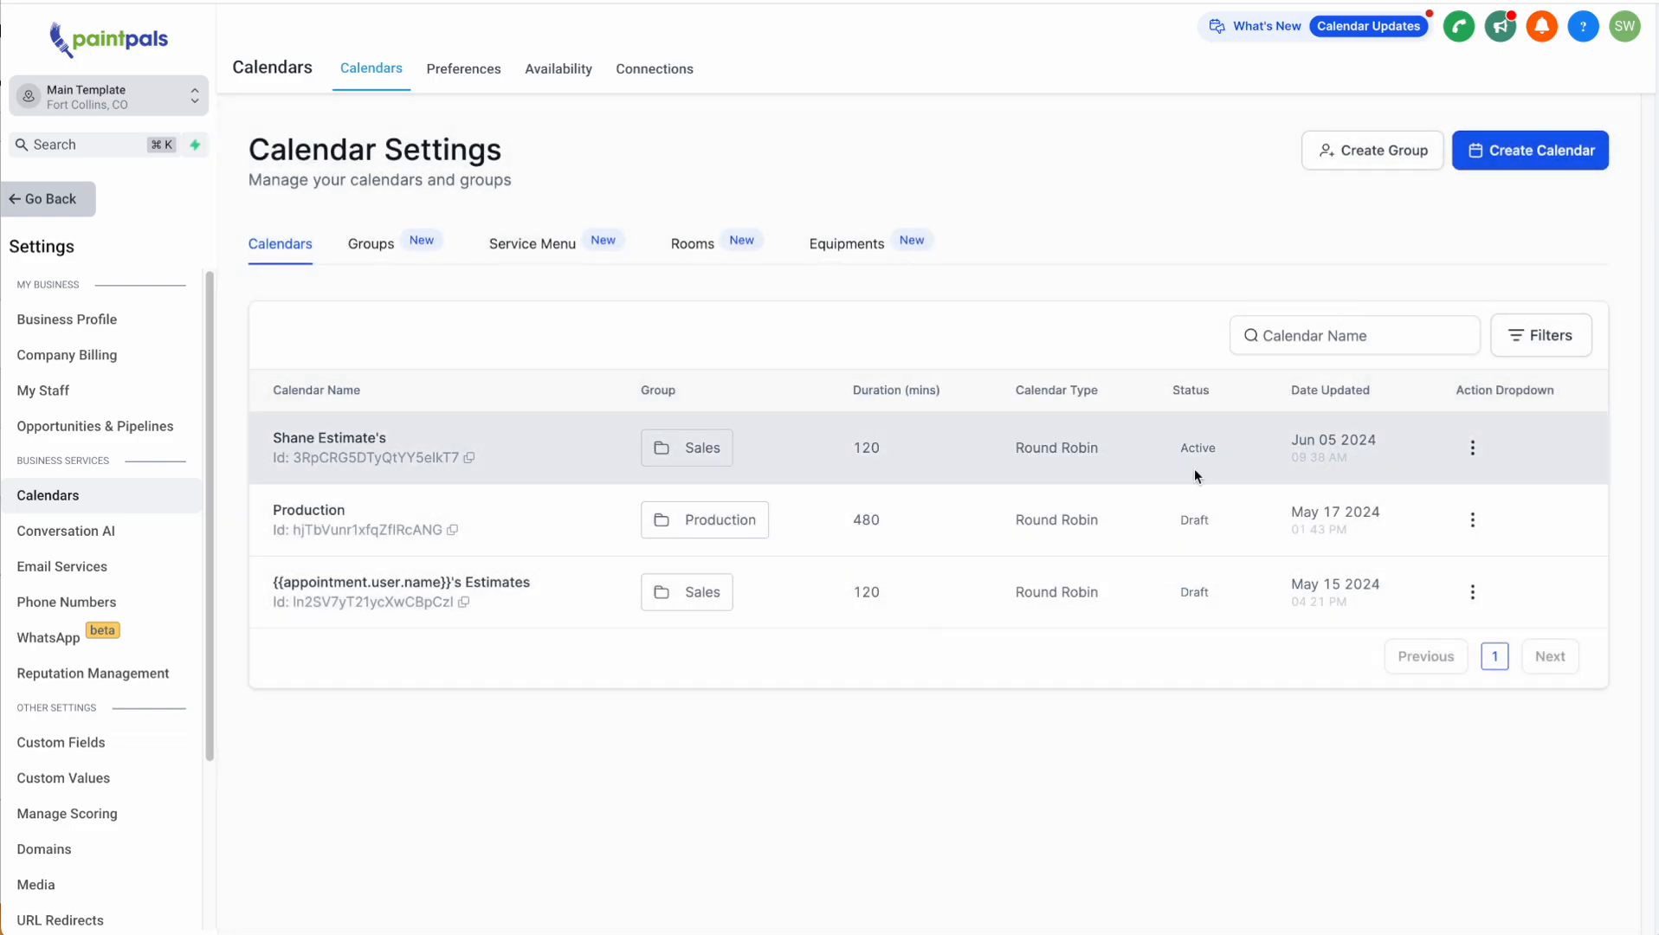
Copy the active estimate calendar's scheduling link, view its booking page in a new browser tab, and return to the calendar list.
left_click(1472, 448)
left_click(1430, 304)
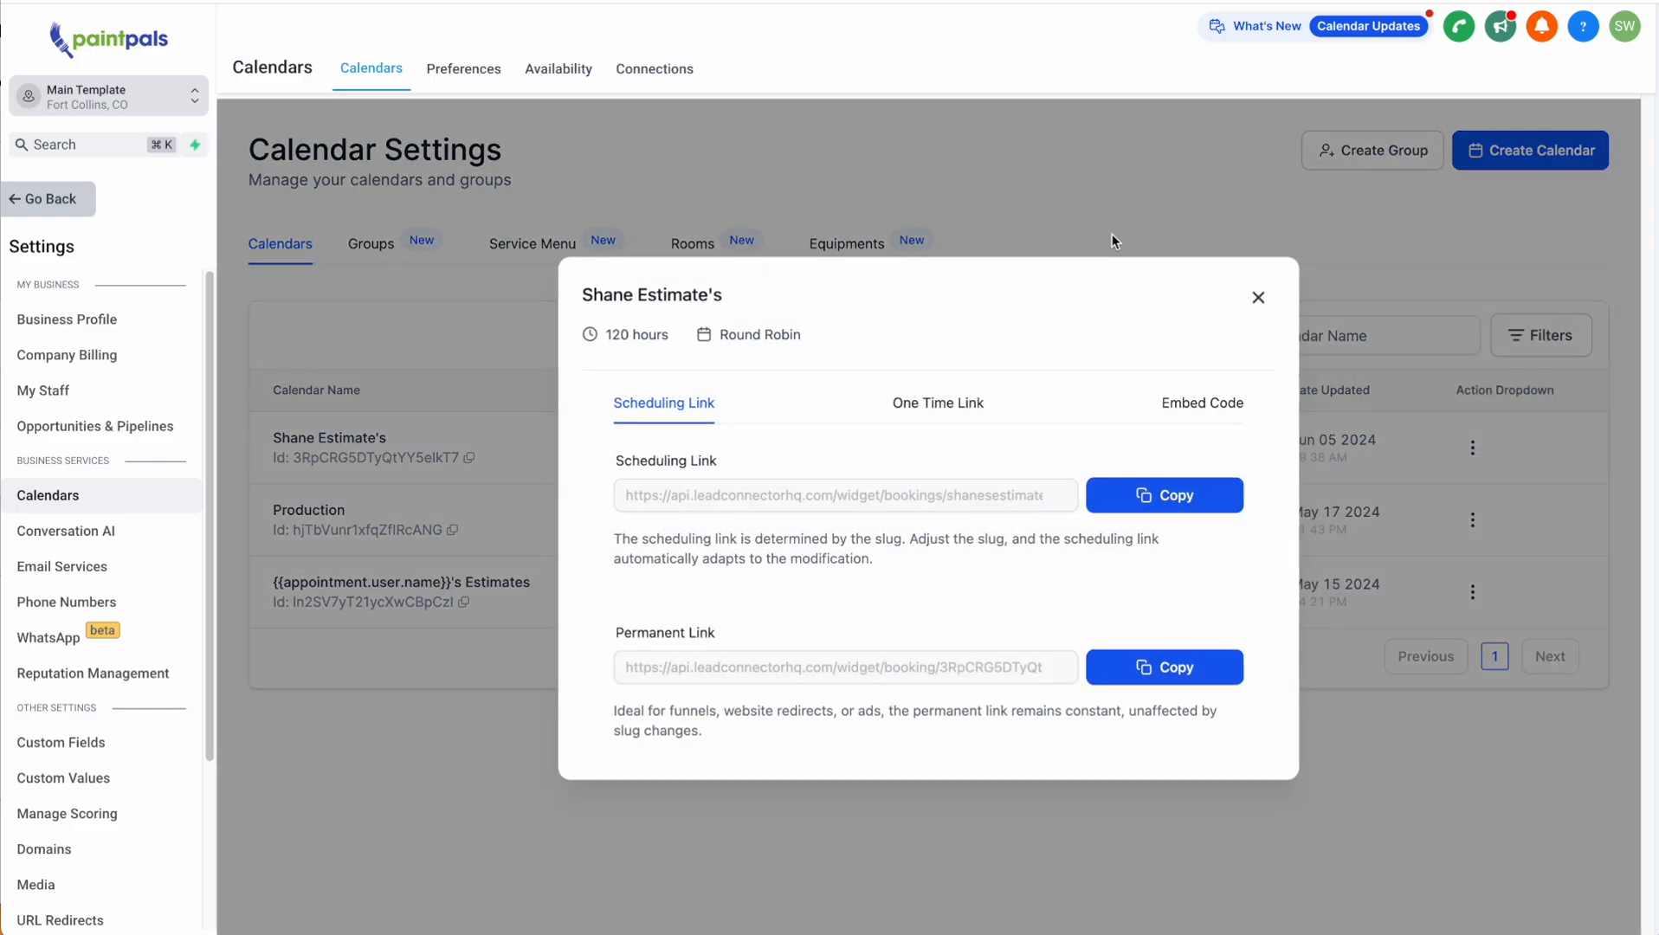
left_click(1165, 495)
key("super+t")
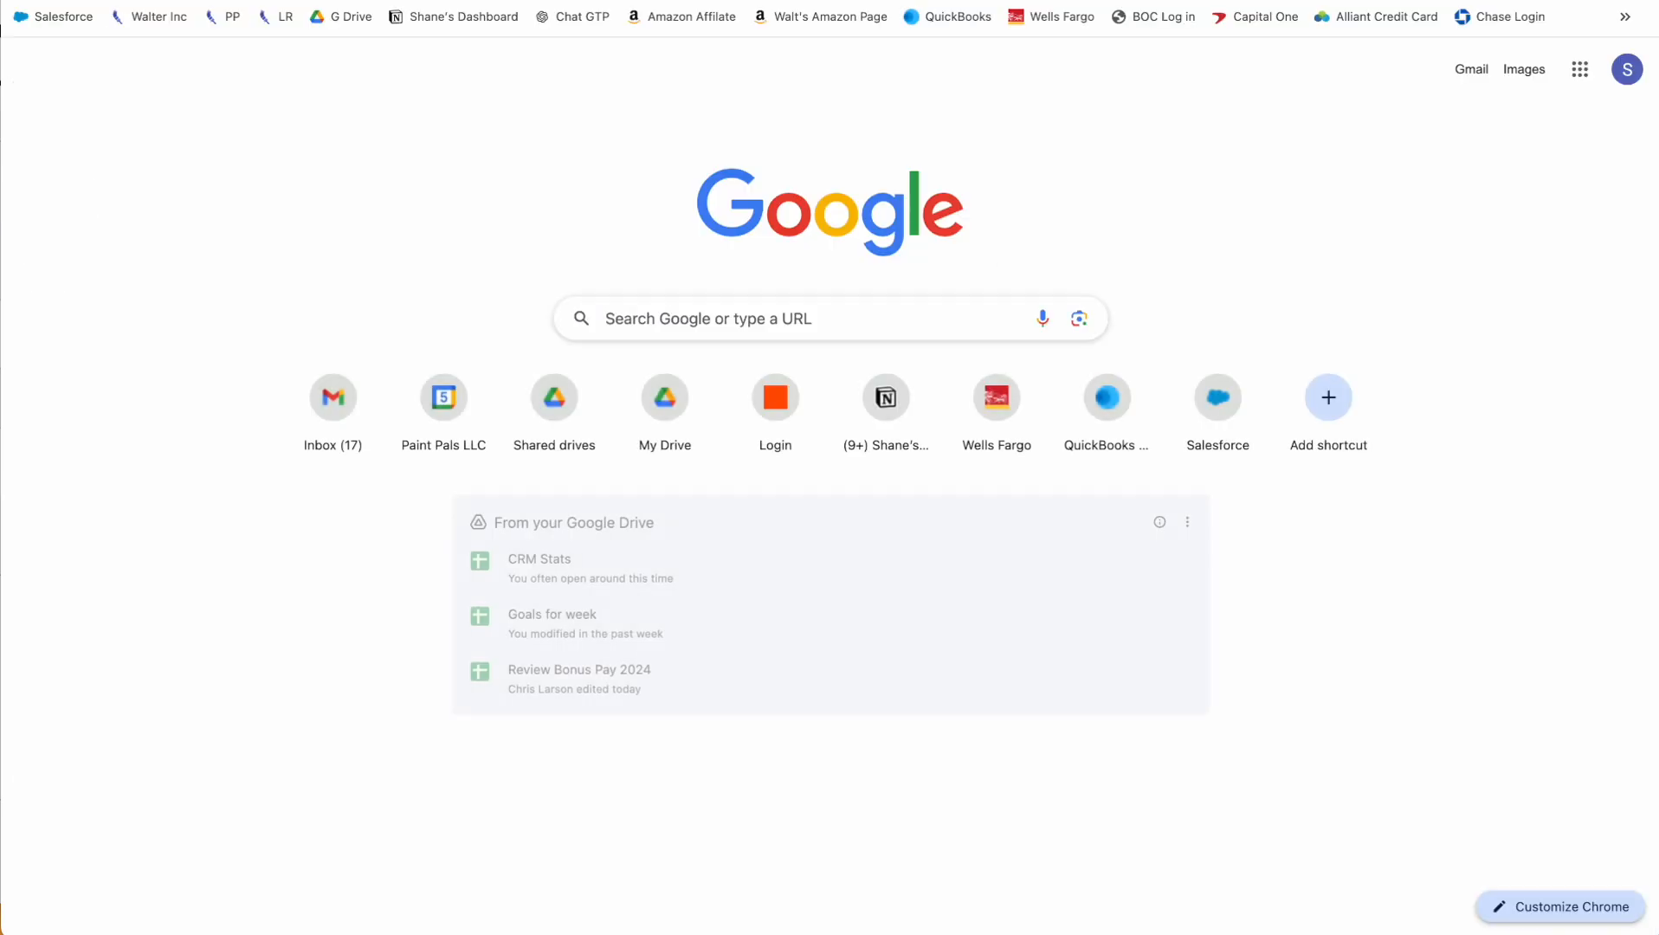
key("super+v")
key("Return")
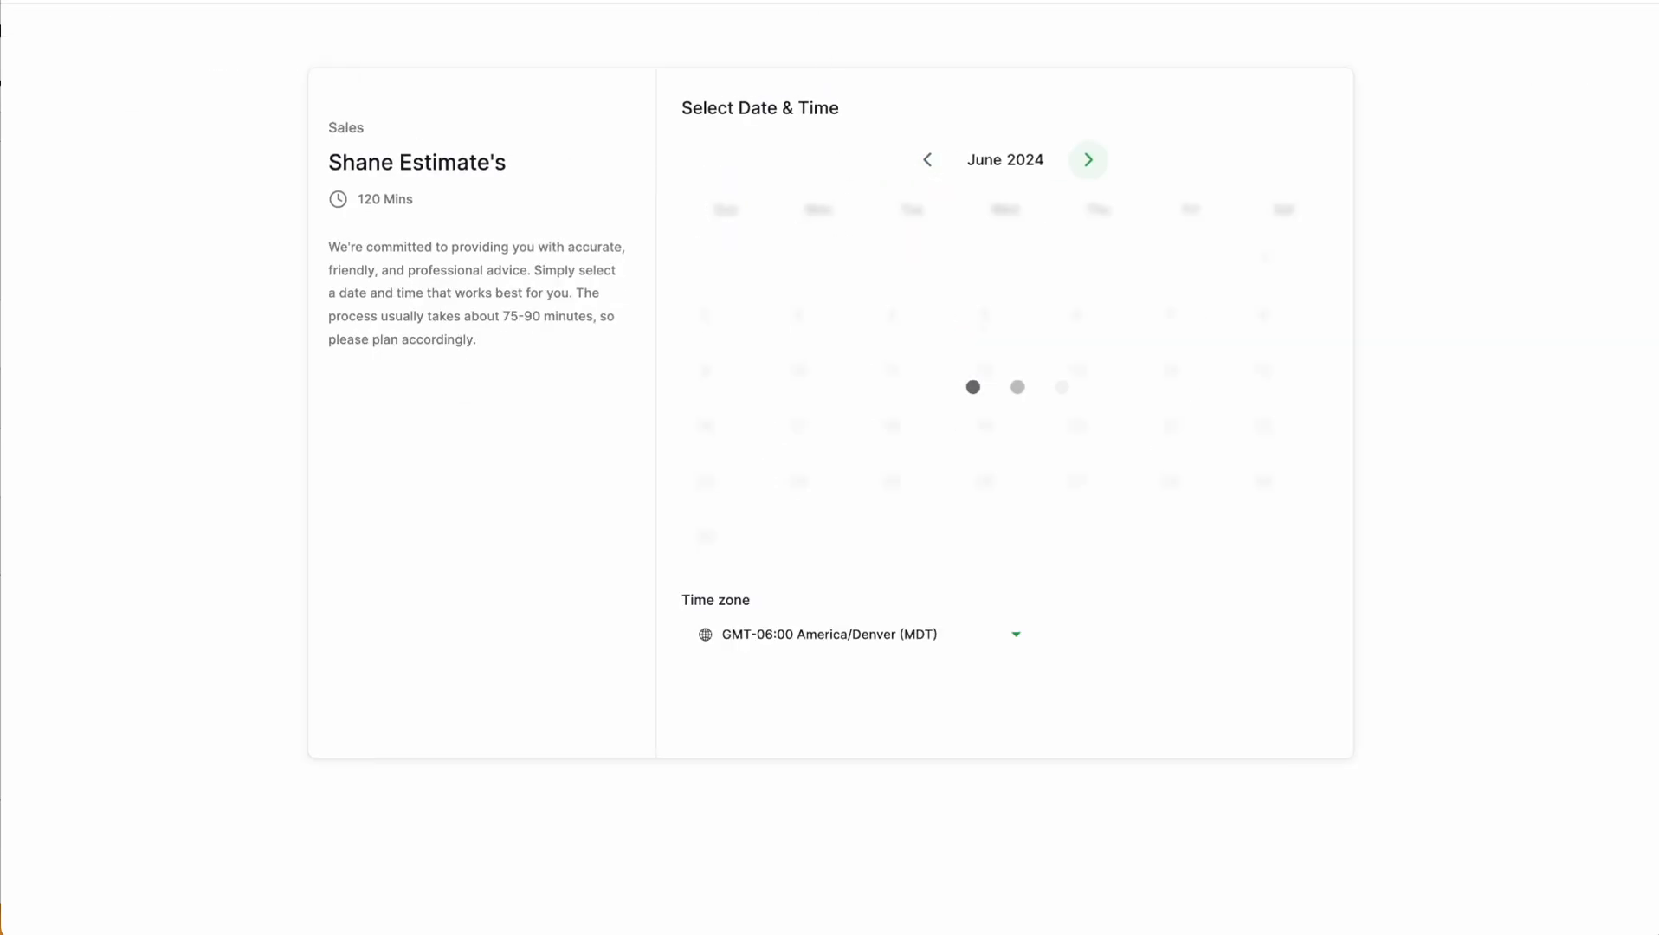
key("super+w")
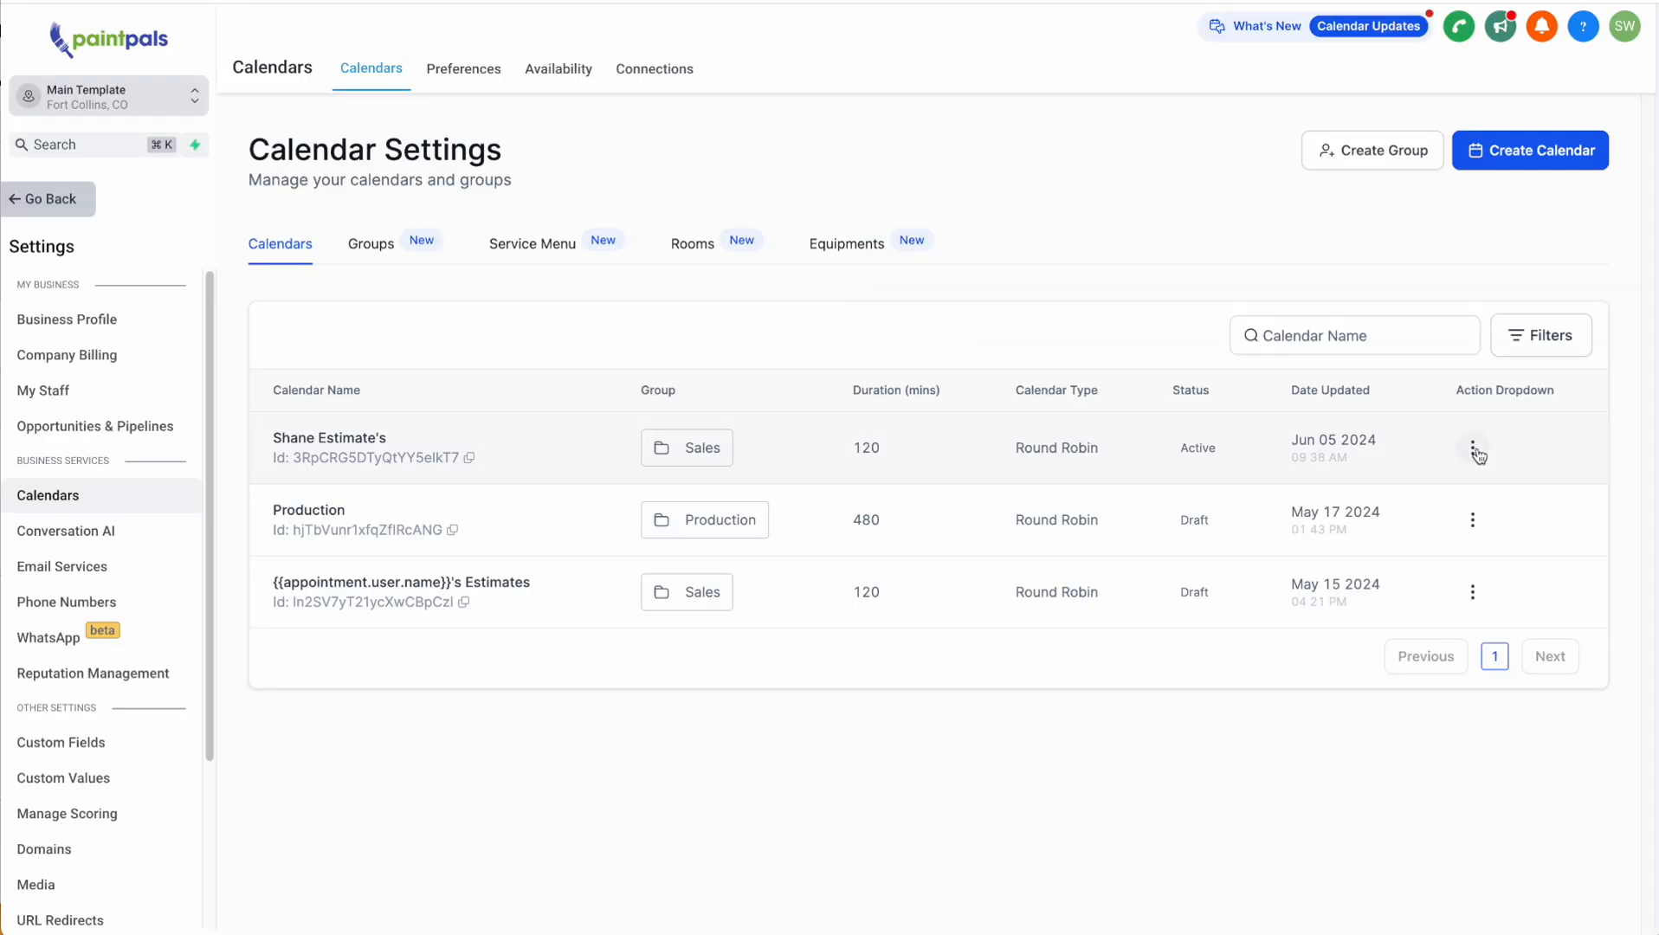
Preview the booking widget from the active estimate calendar's customization settings, and return to those settings.
left_click(1471, 444)
left_click(1464, 233)
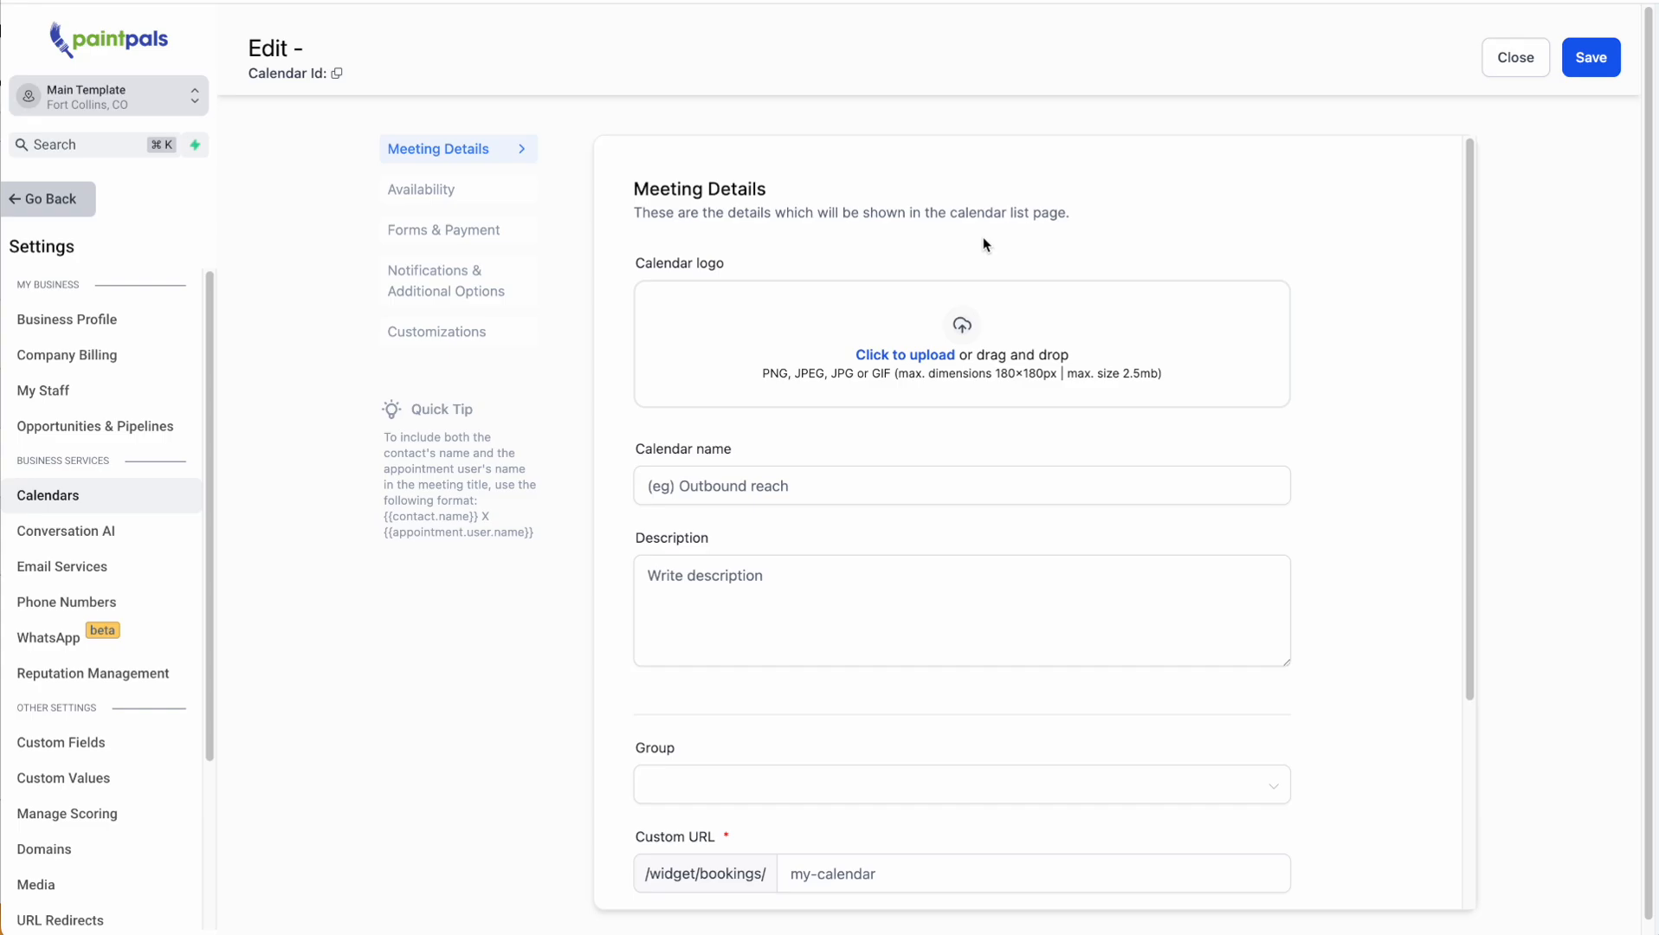
left_click(481, 330)
scroll(1223, 580, "down", 8)
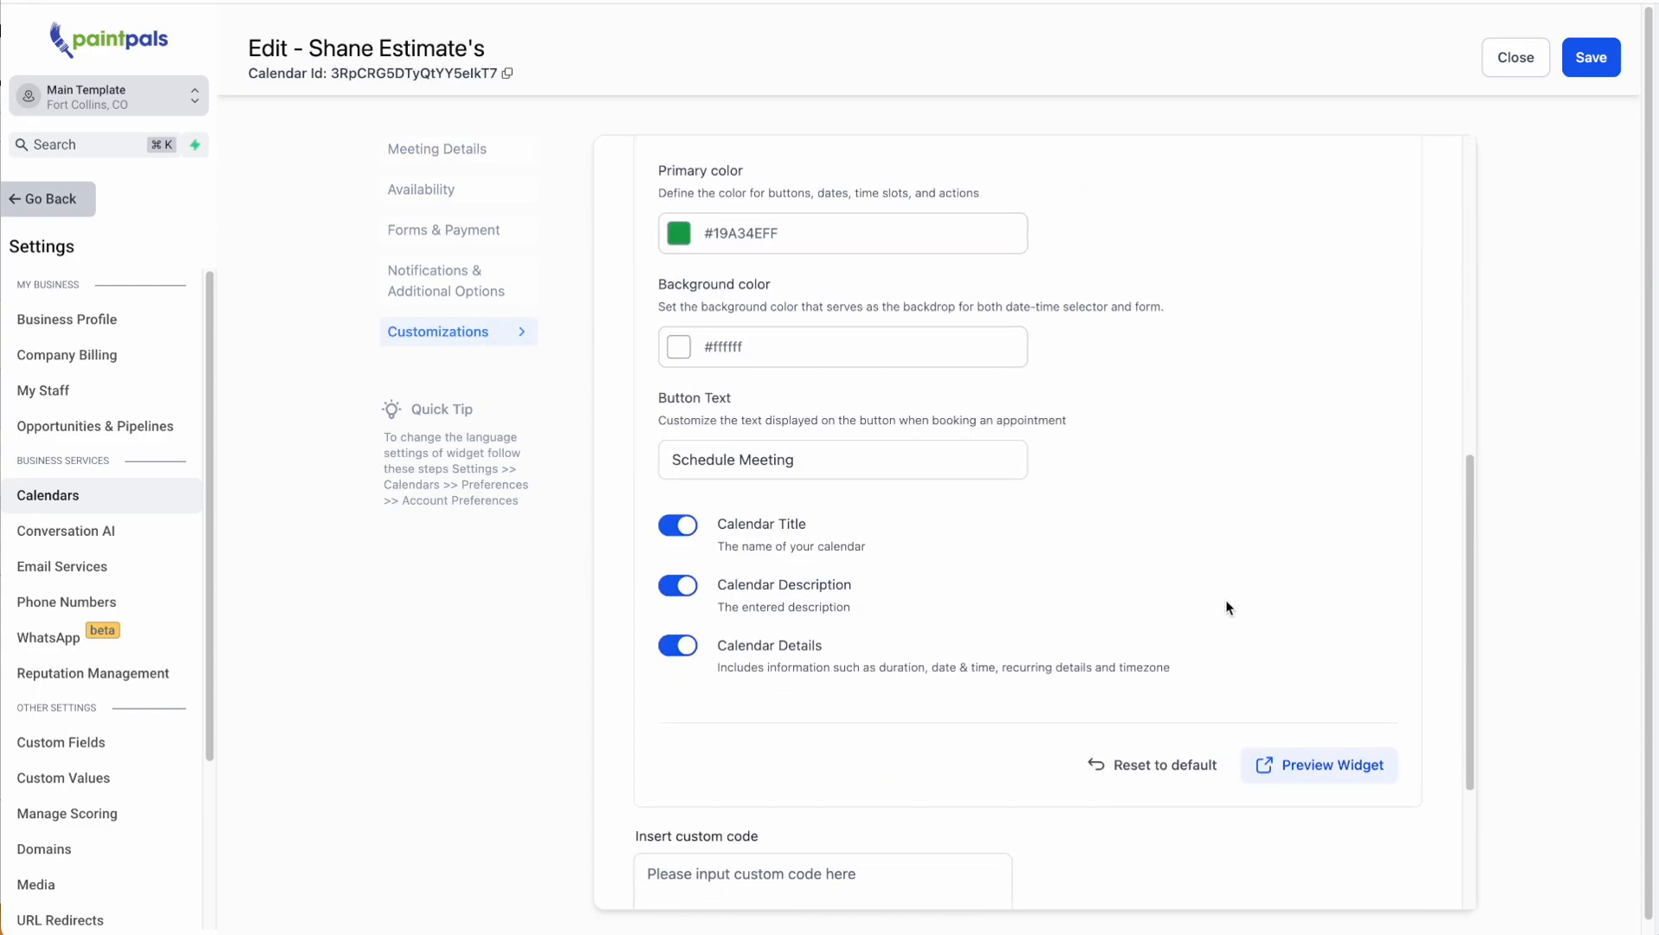
left_click(1305, 767)
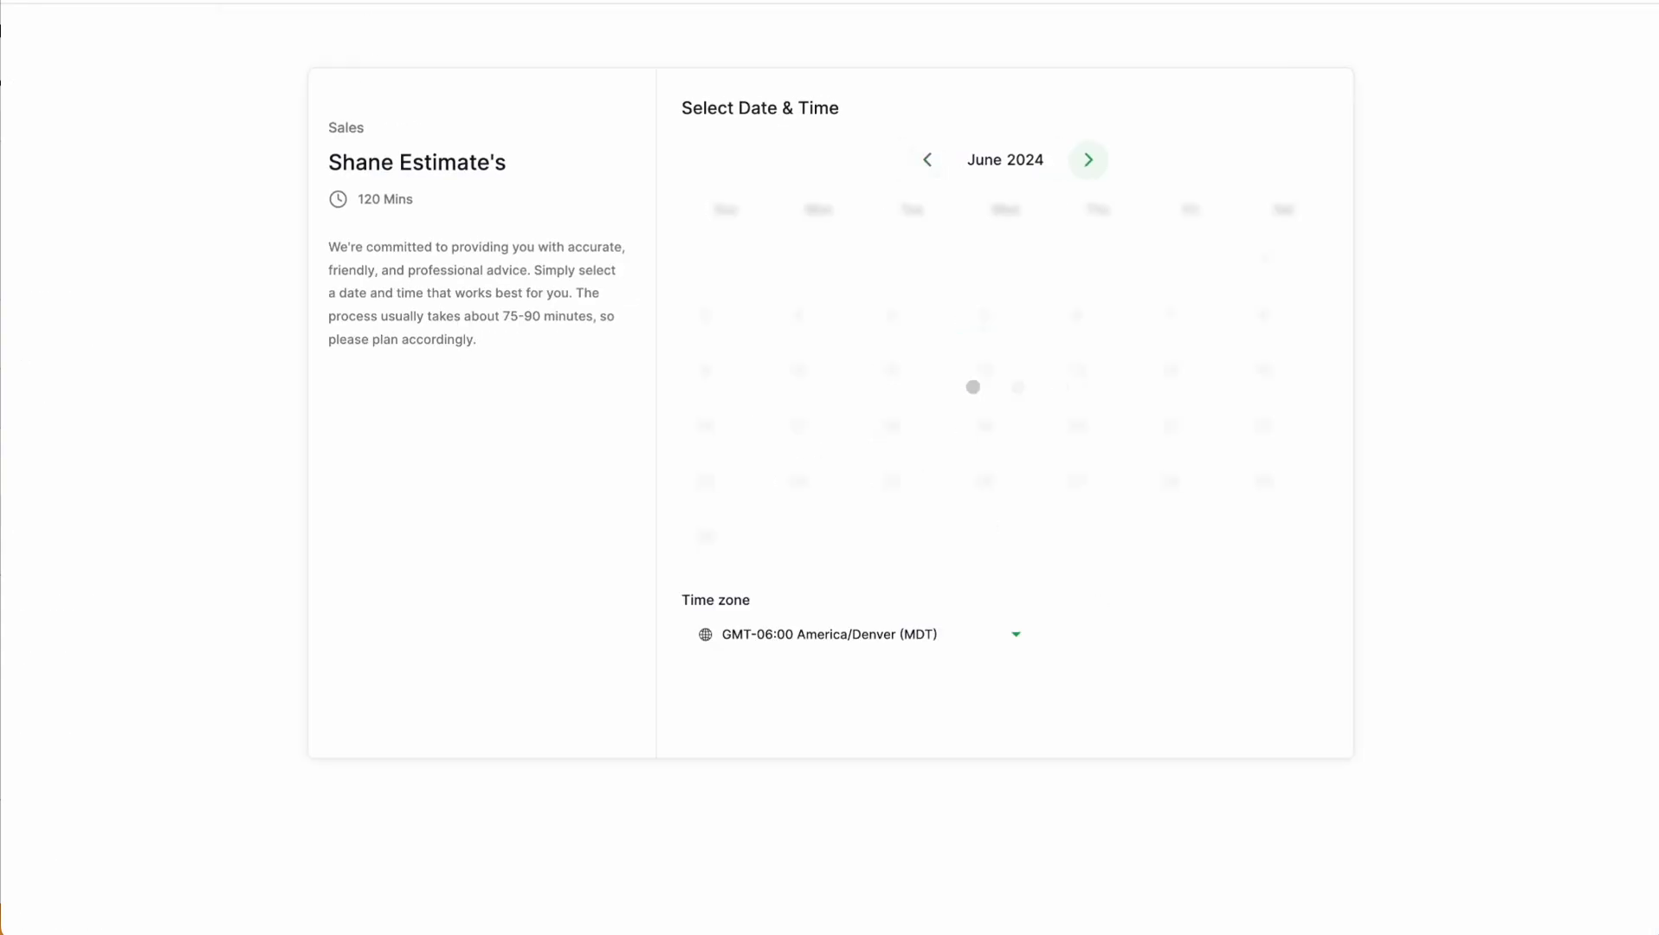
left_click(390, 1)
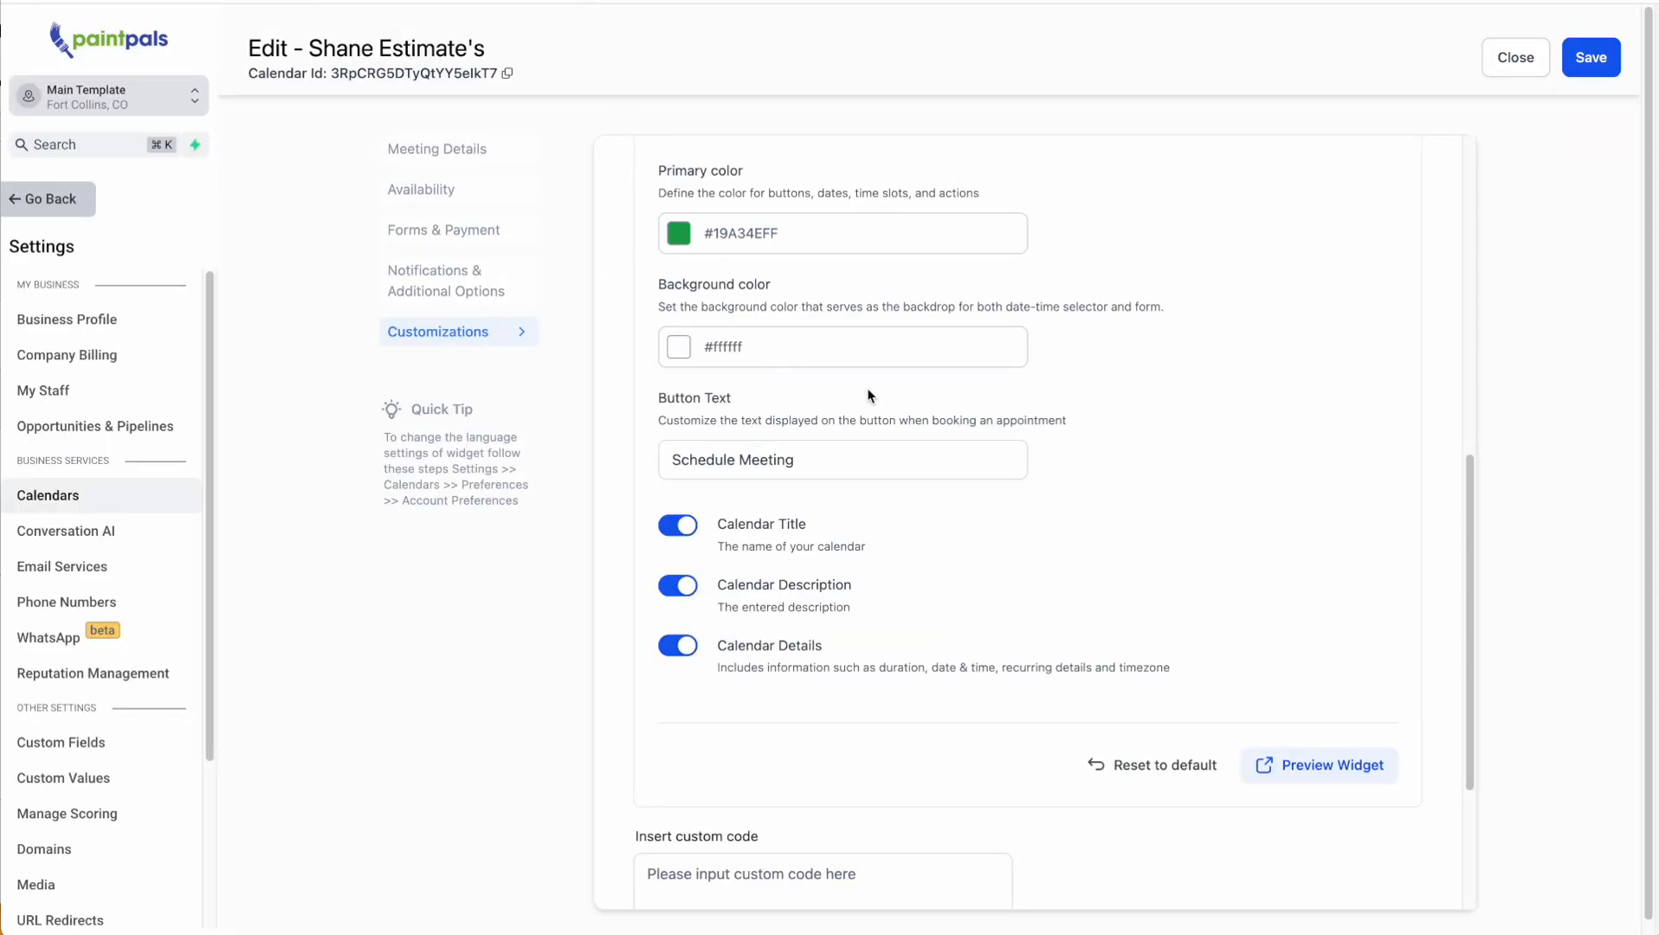
Try the Classic calendar widget style in the estimate calendar's customization settings.
scroll(869, 396, "up", 8)
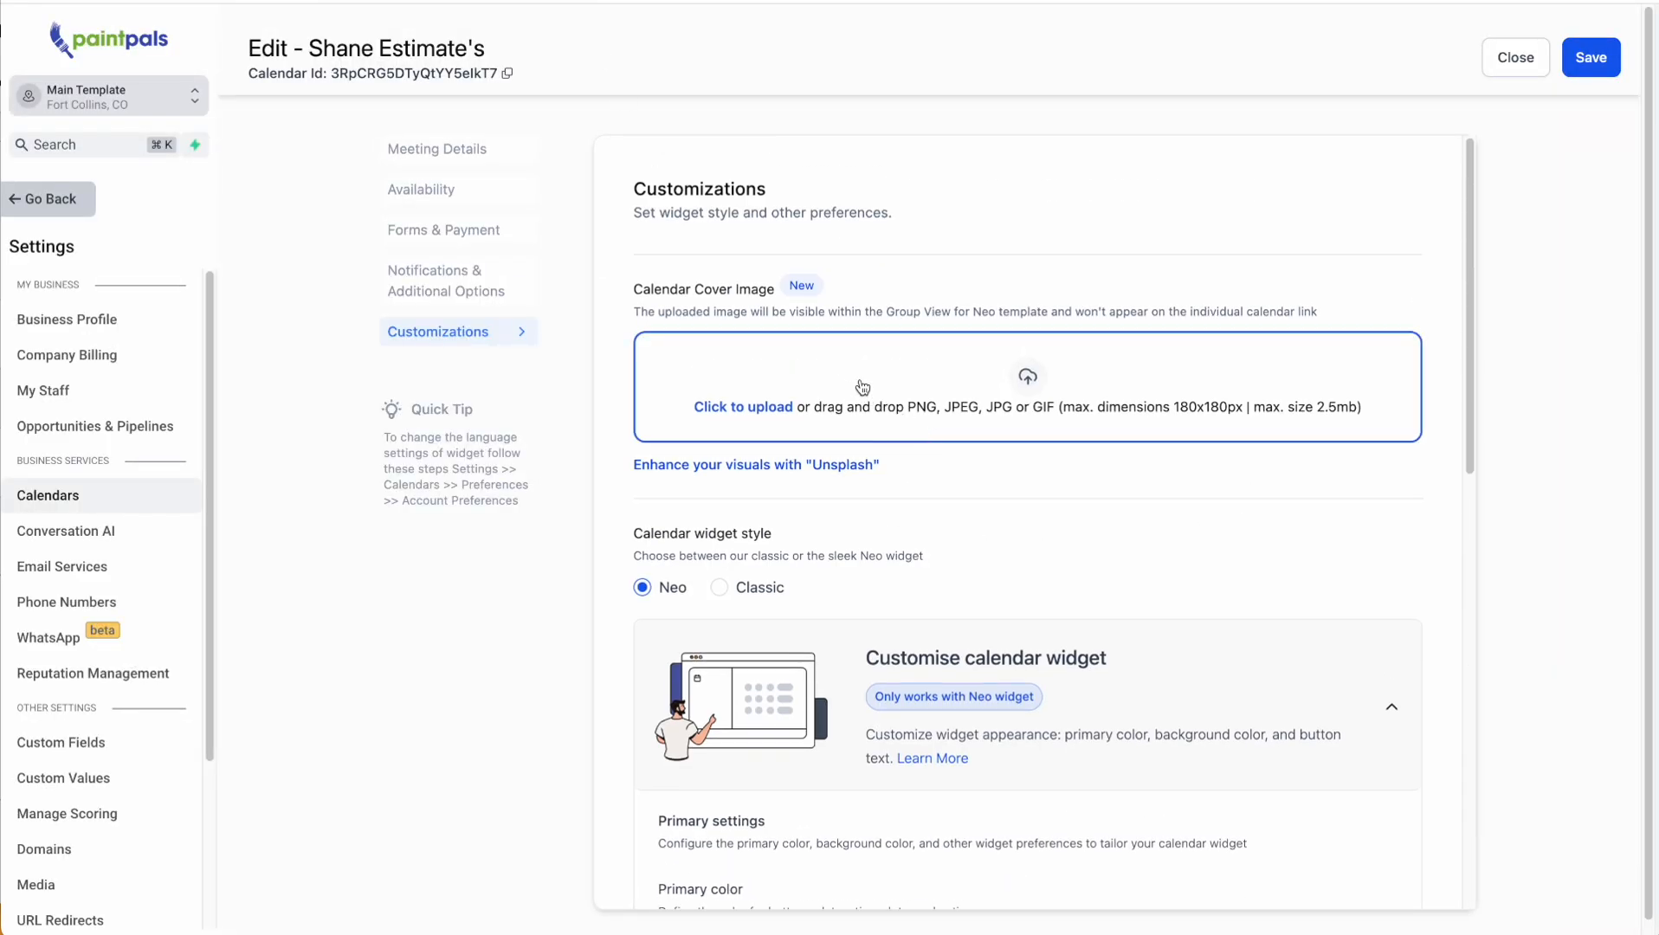
scroll(953, 398, "down", 3)
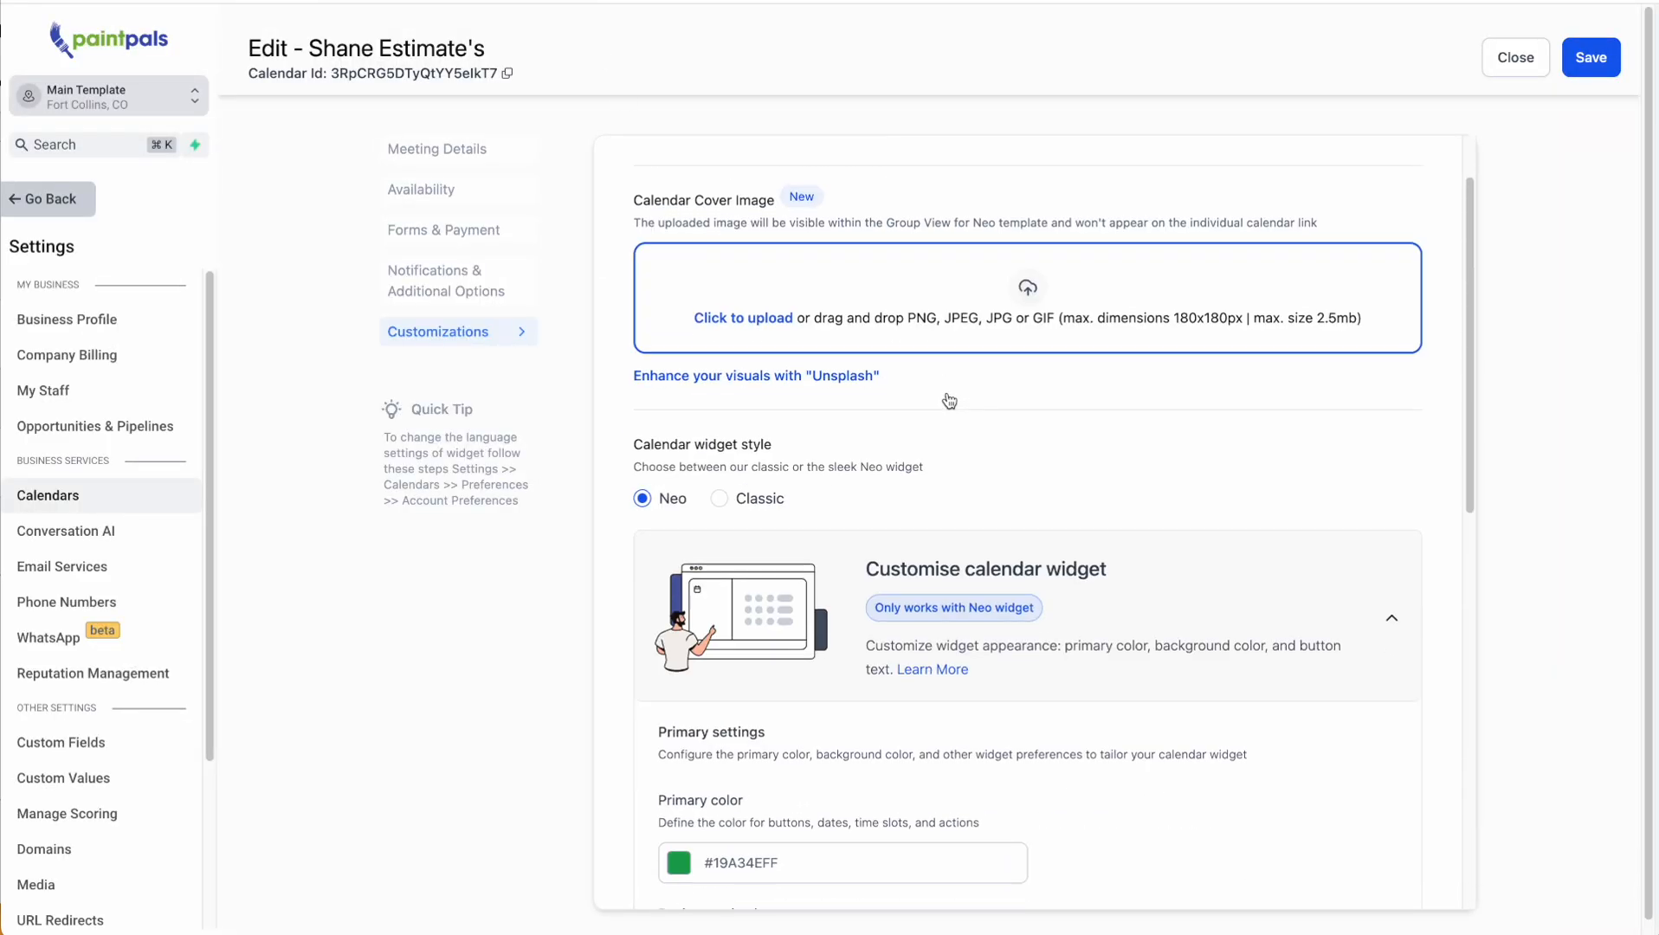
left_click(718, 354)
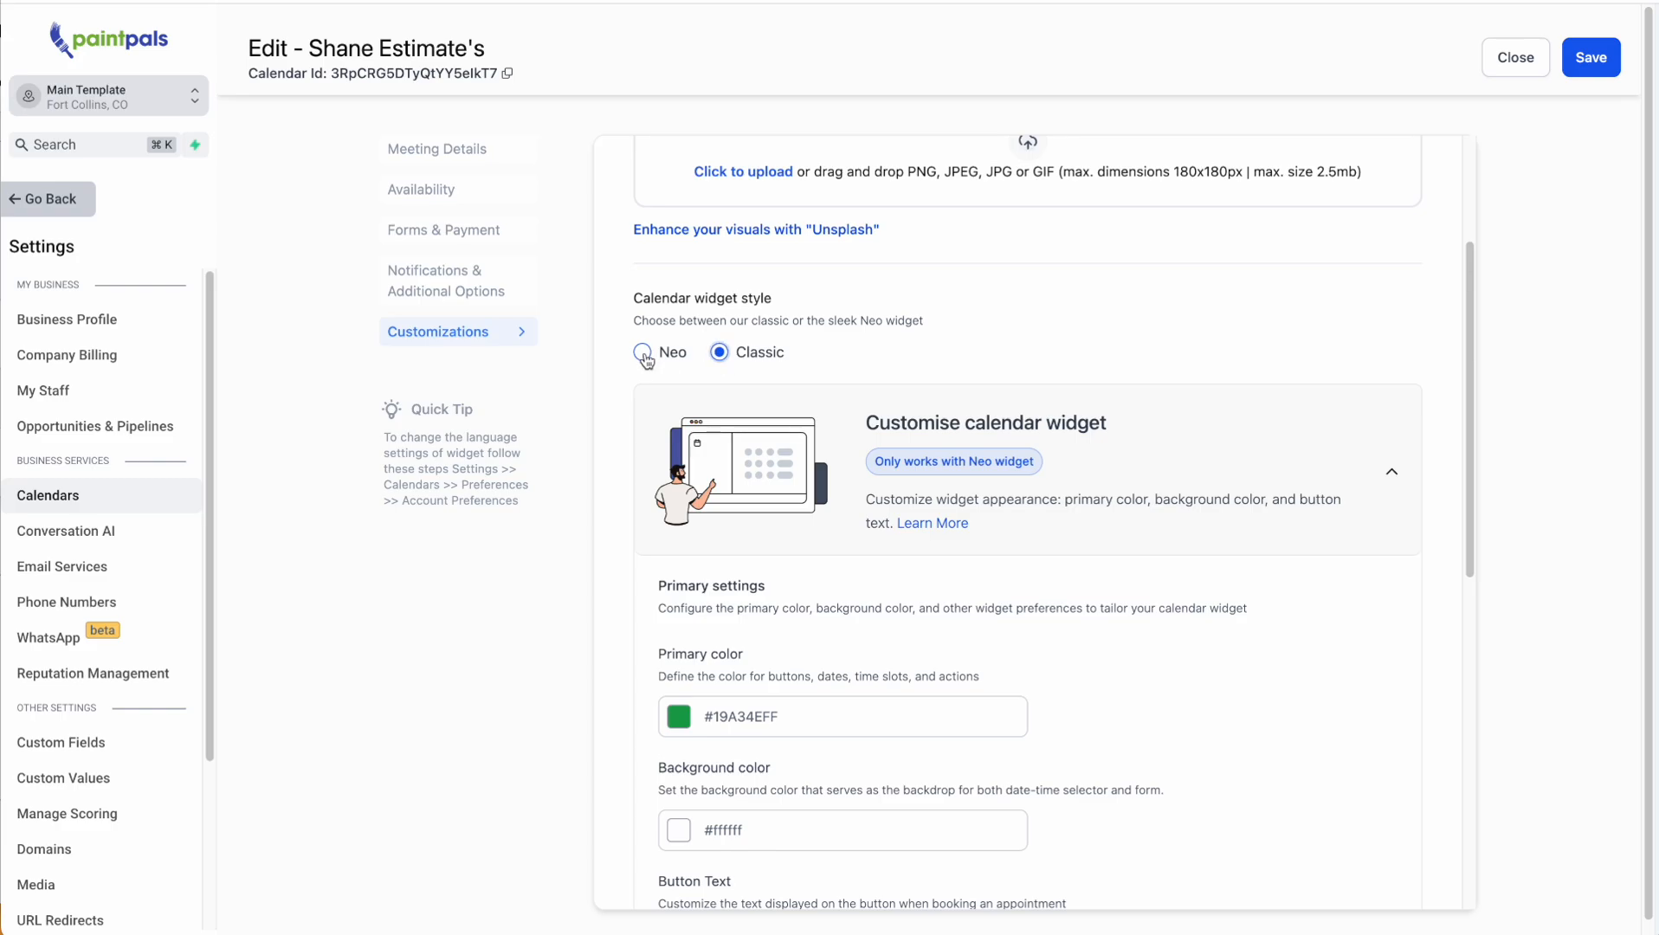
Change the booking widget's button text to "Schedule Estimate".
scroll(752, 448, "down", 4)
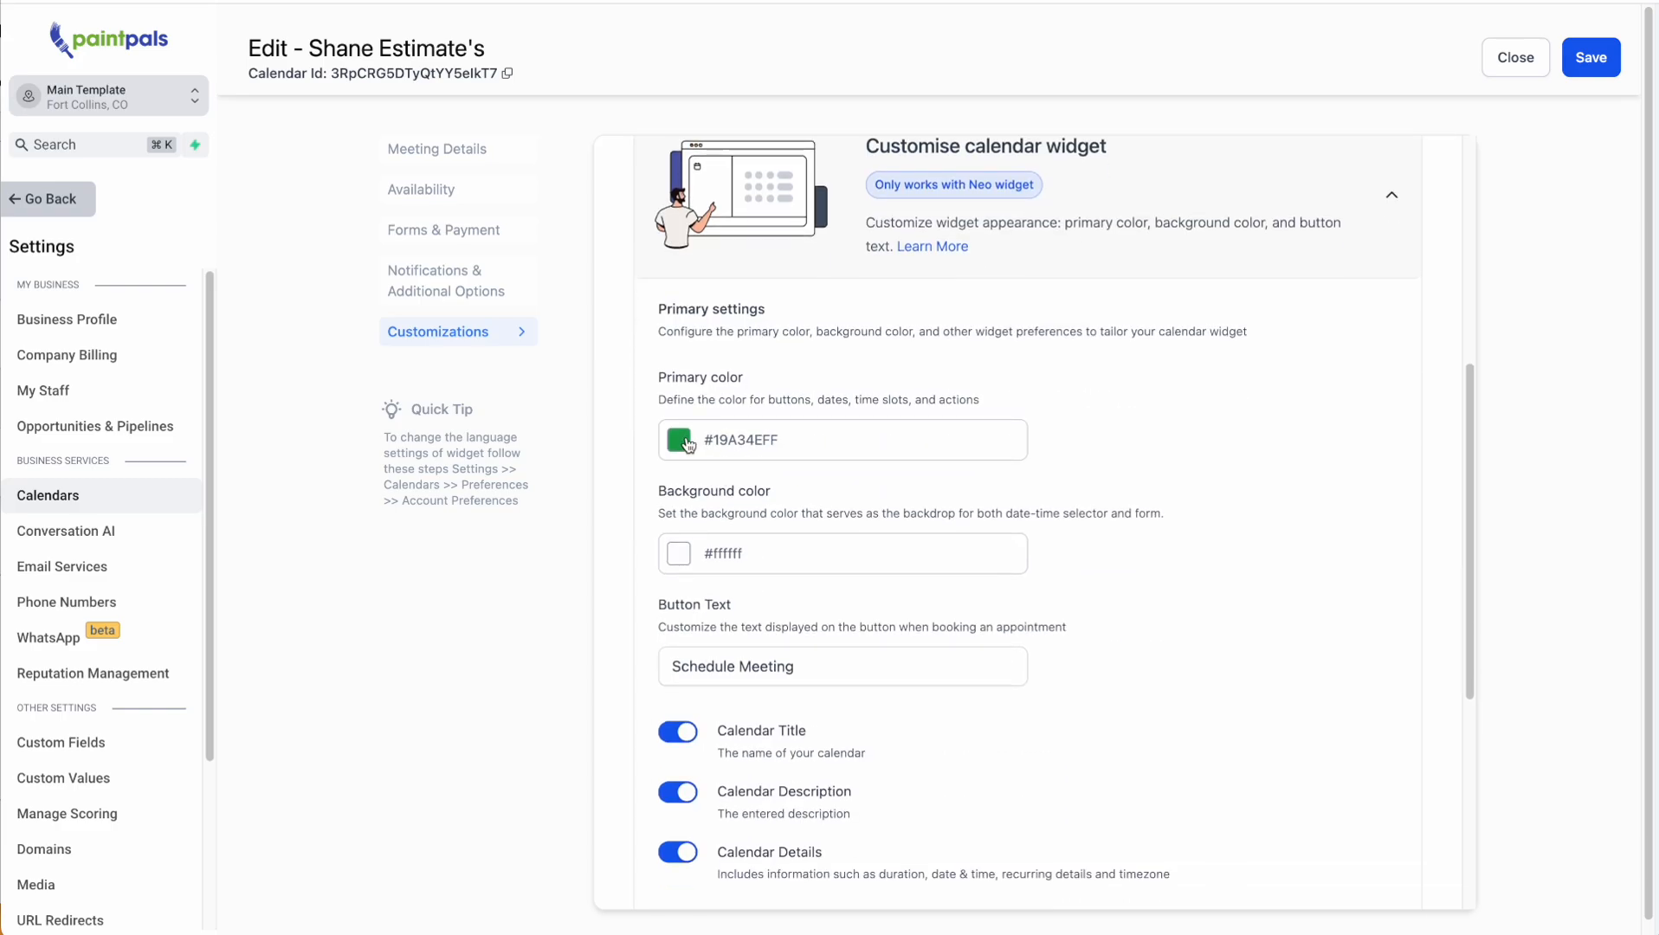
scroll(778, 604, "down", 2)
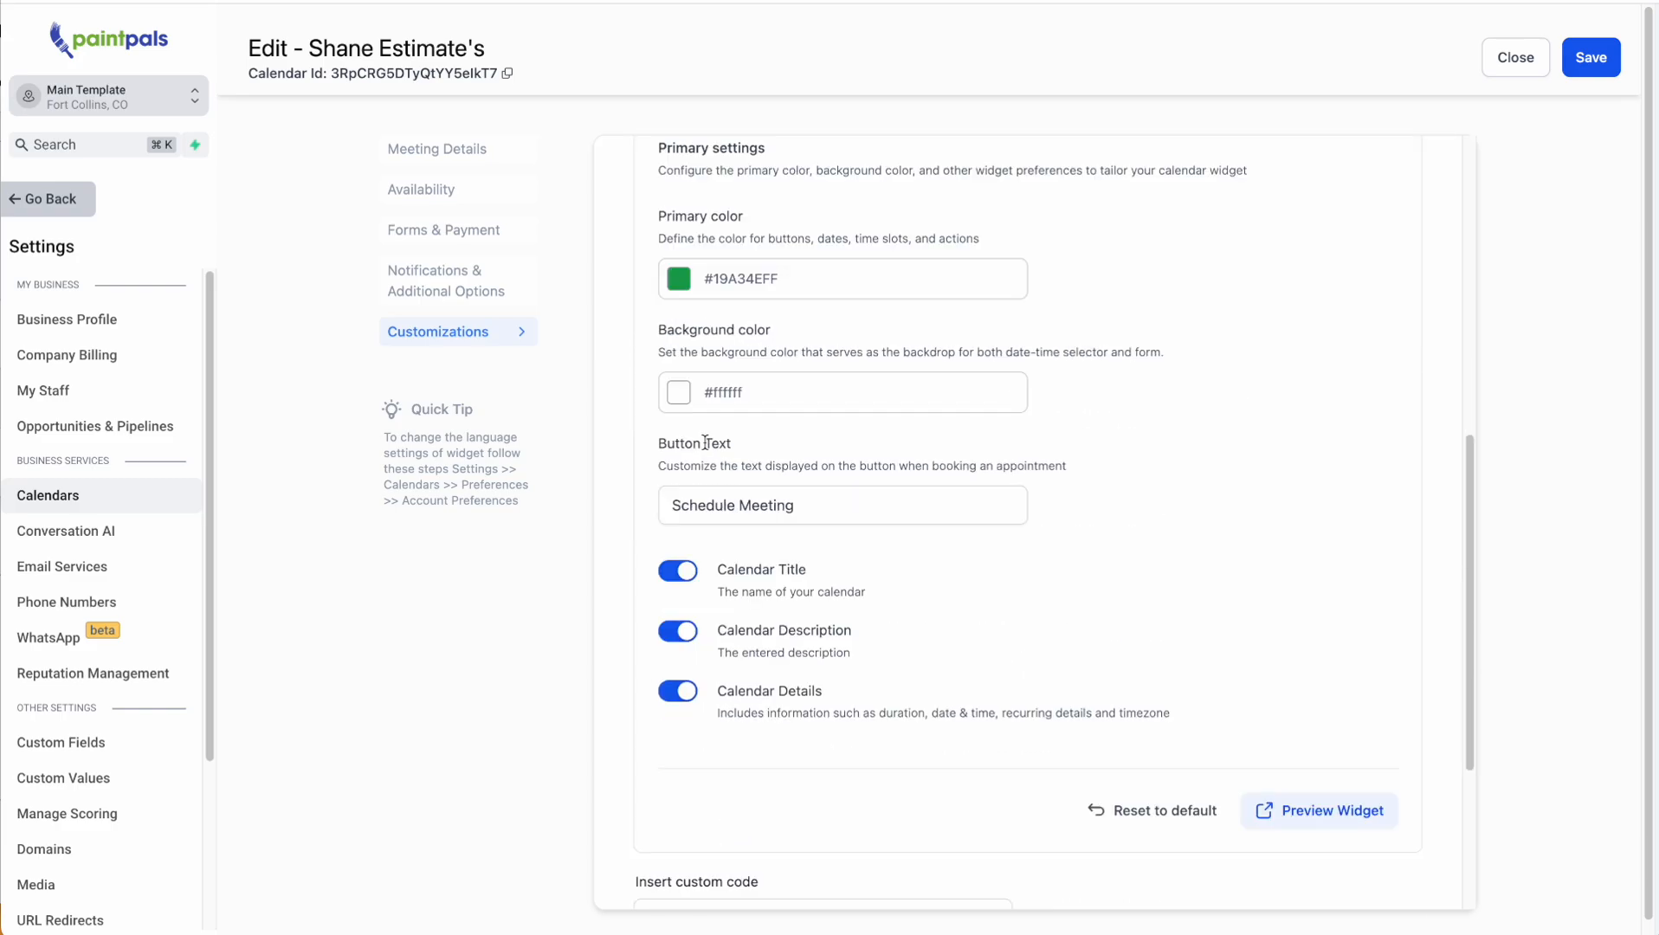
left_click(779, 510)
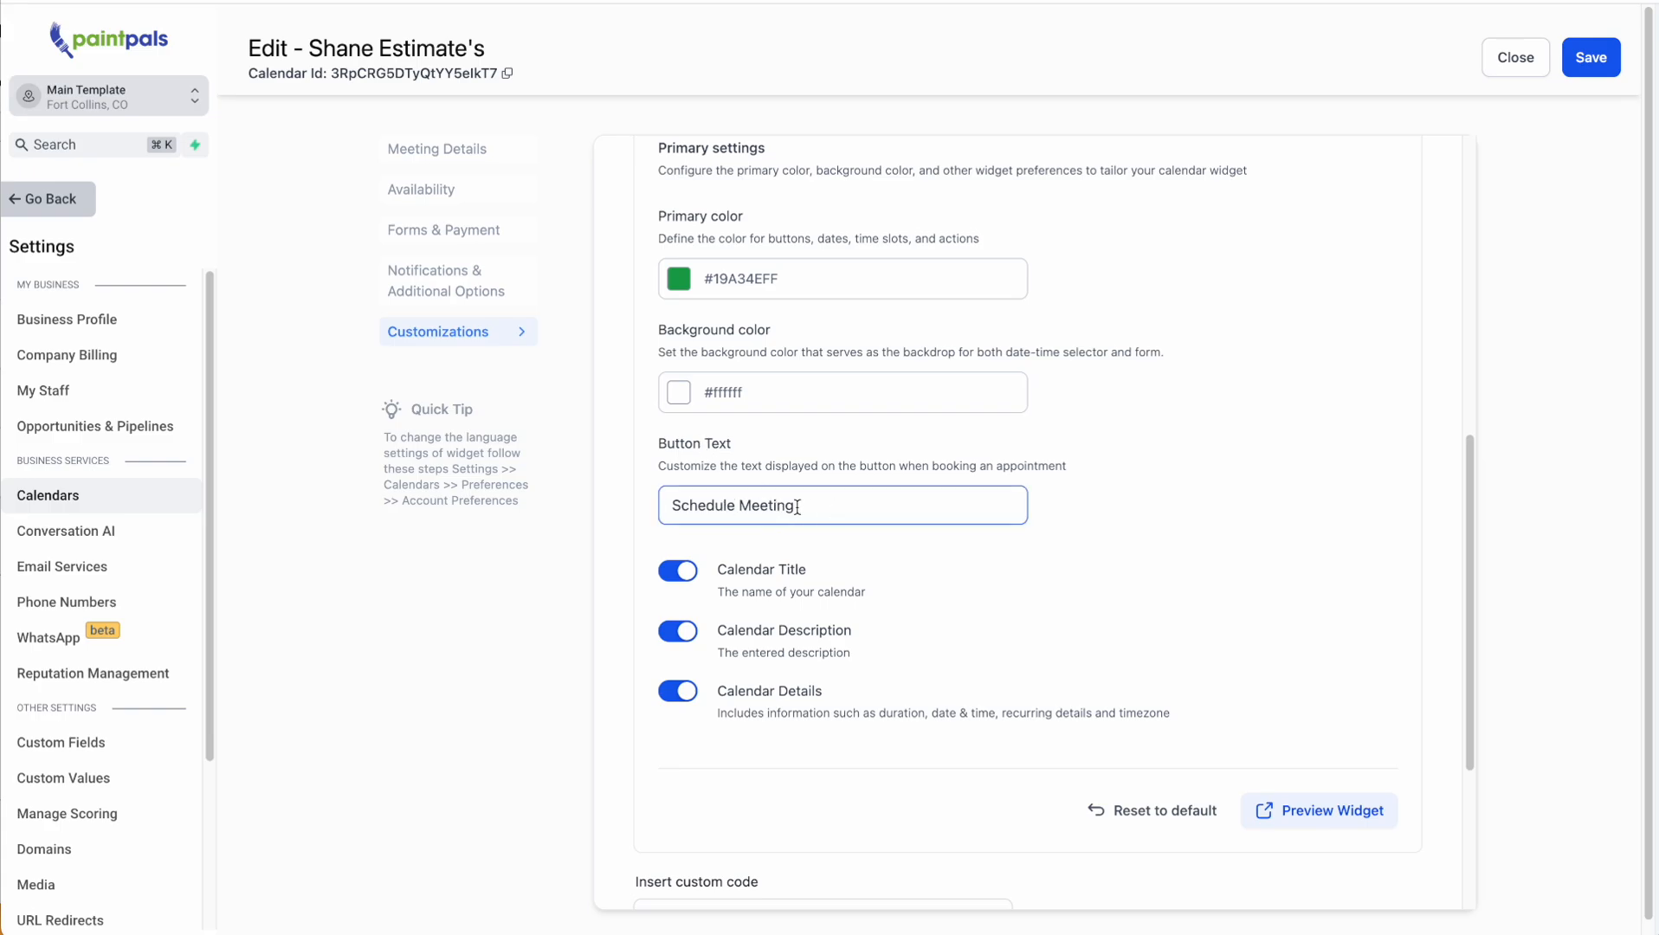
double_click(782, 510)
type("Estimate")
Check the custom code field and staff selection setting, and preview the calendar's booking widget.
scroll(788, 335, "down", 3)
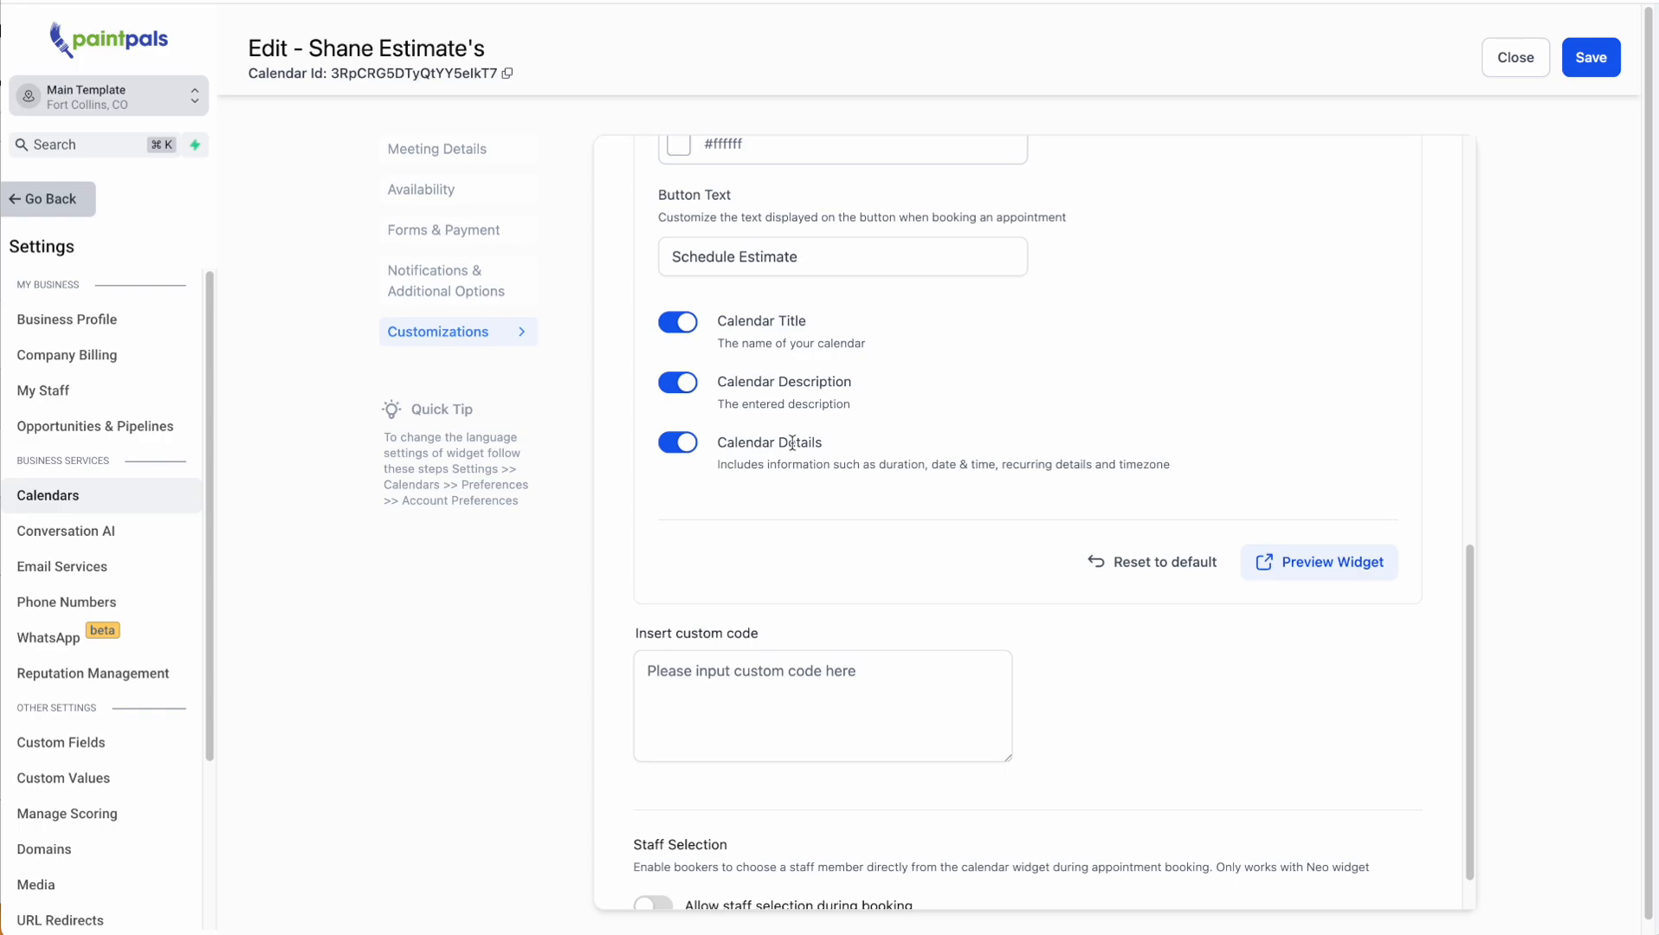
scroll(849, 467, "down", 1)
left_click(716, 663)
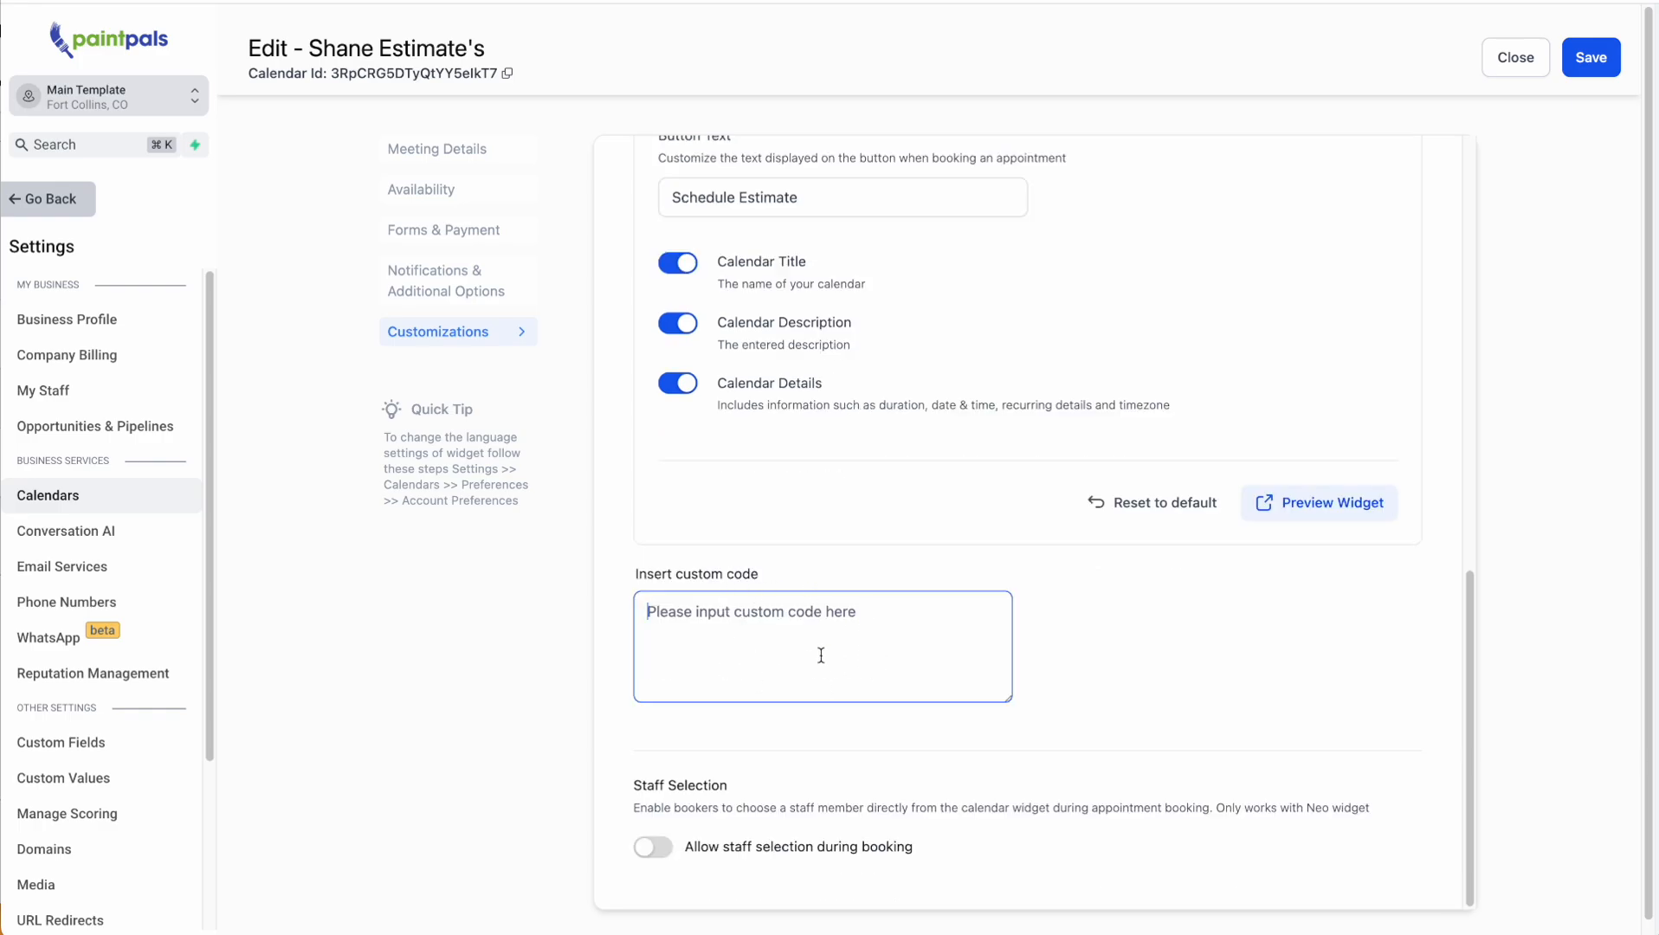
scroll(821, 656, "up", 1)
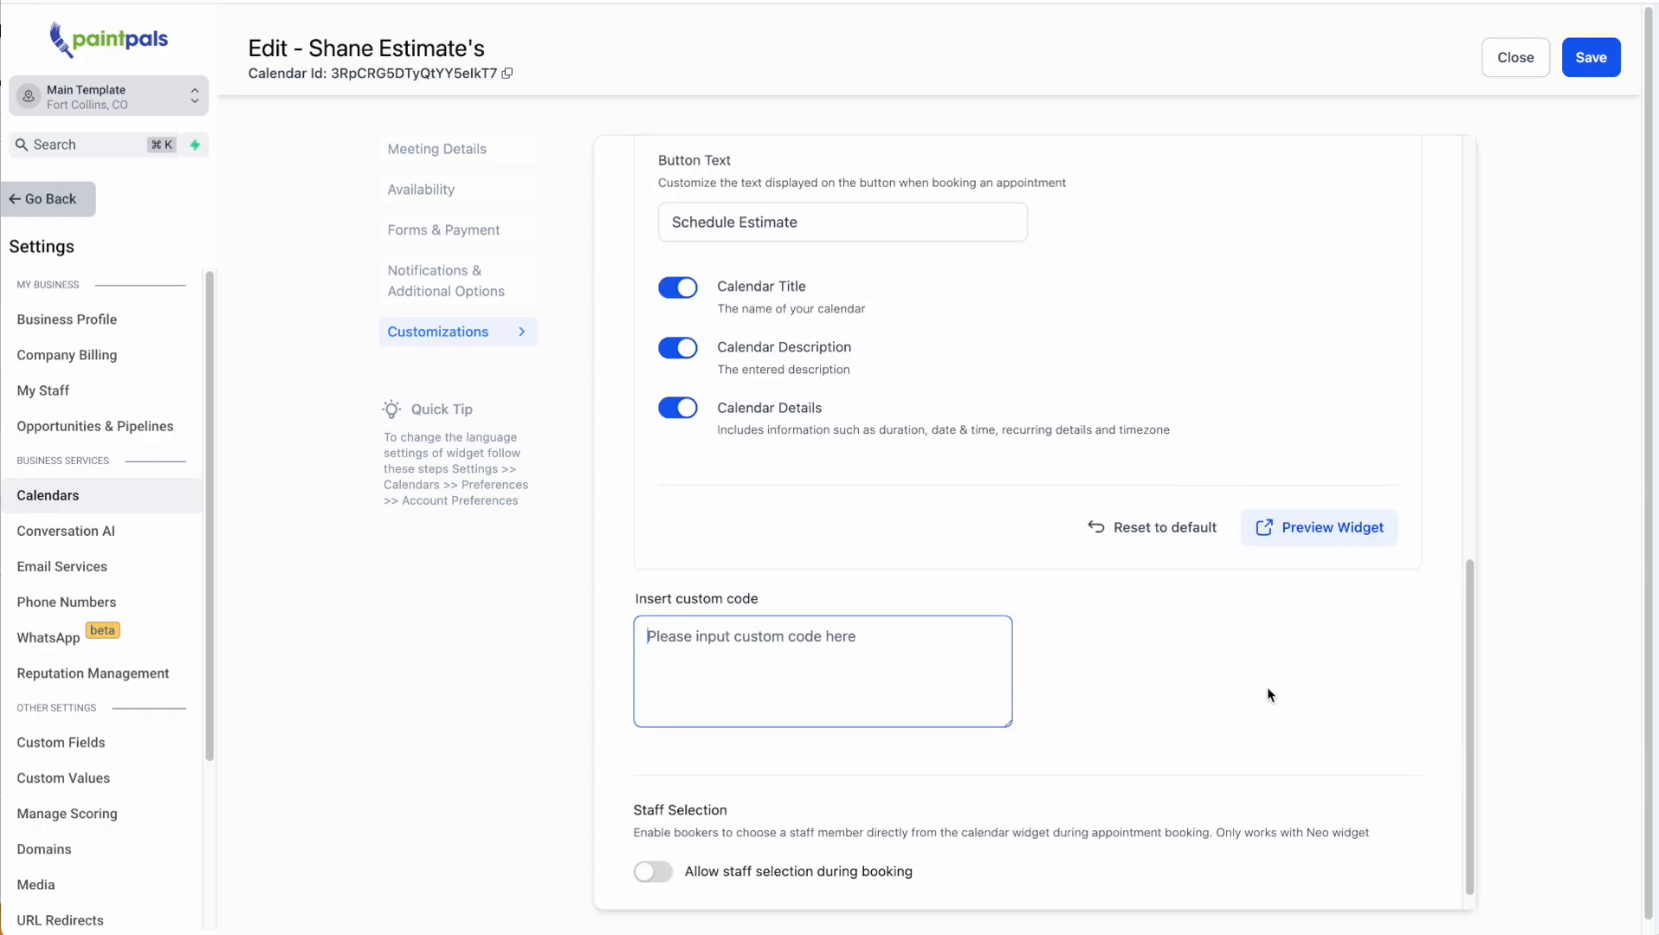
scroll(1207, 674, "up", 5)
scroll(1040, 649, "up", 3)
scroll(1083, 641, "down", 5)
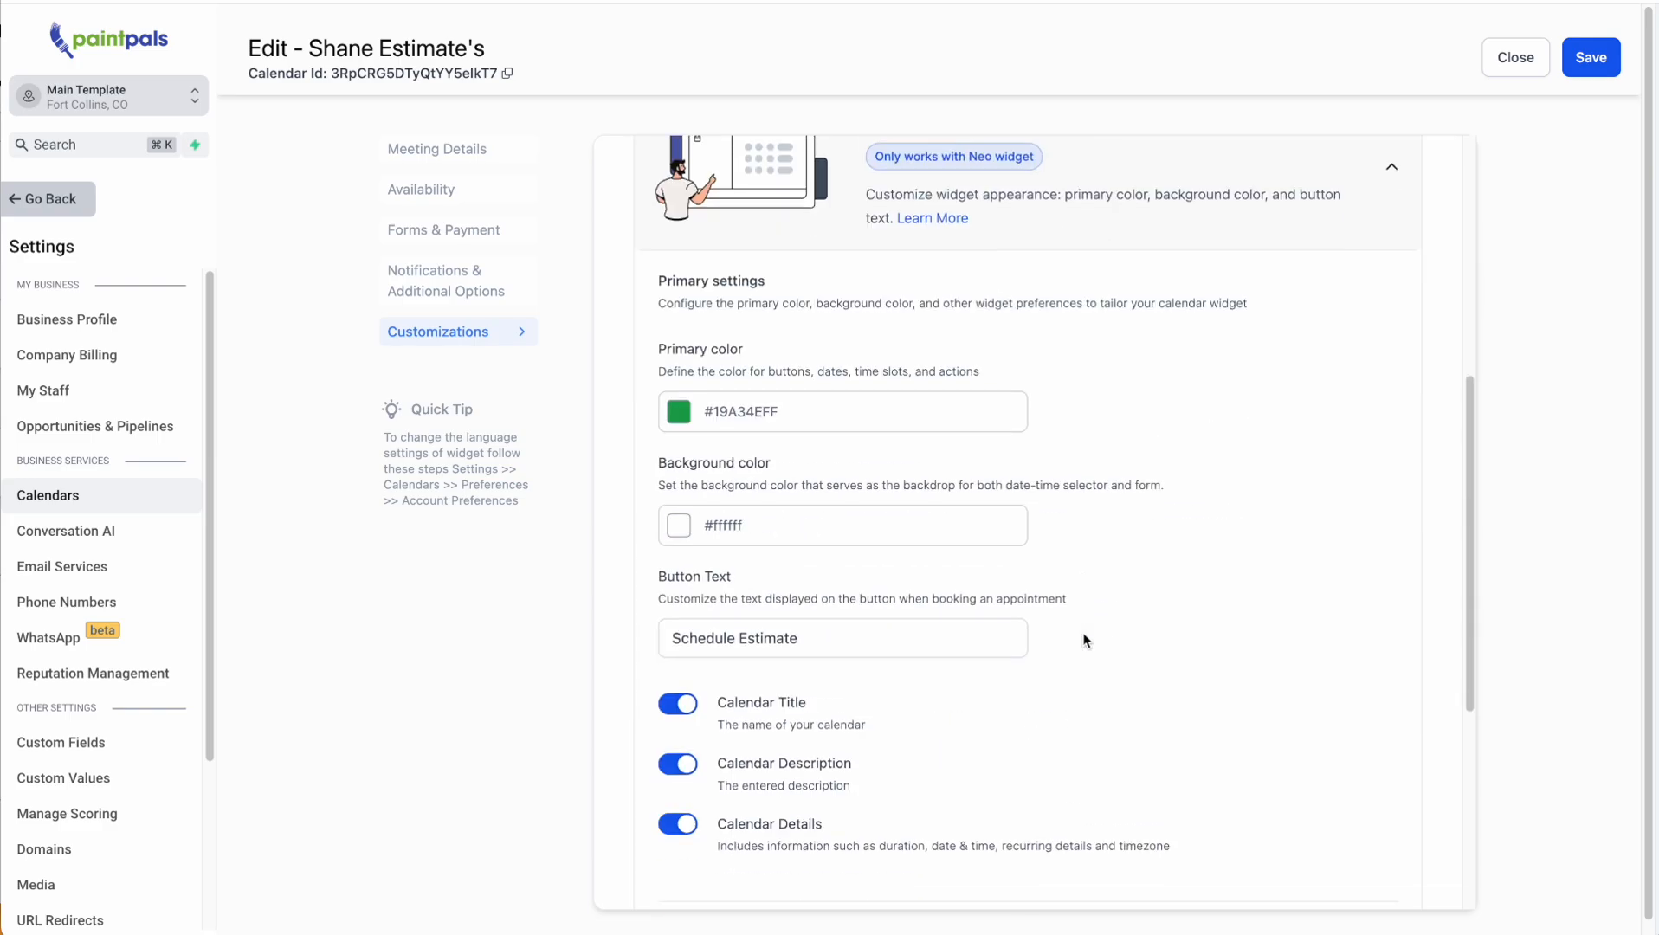
left_click(1296, 816)
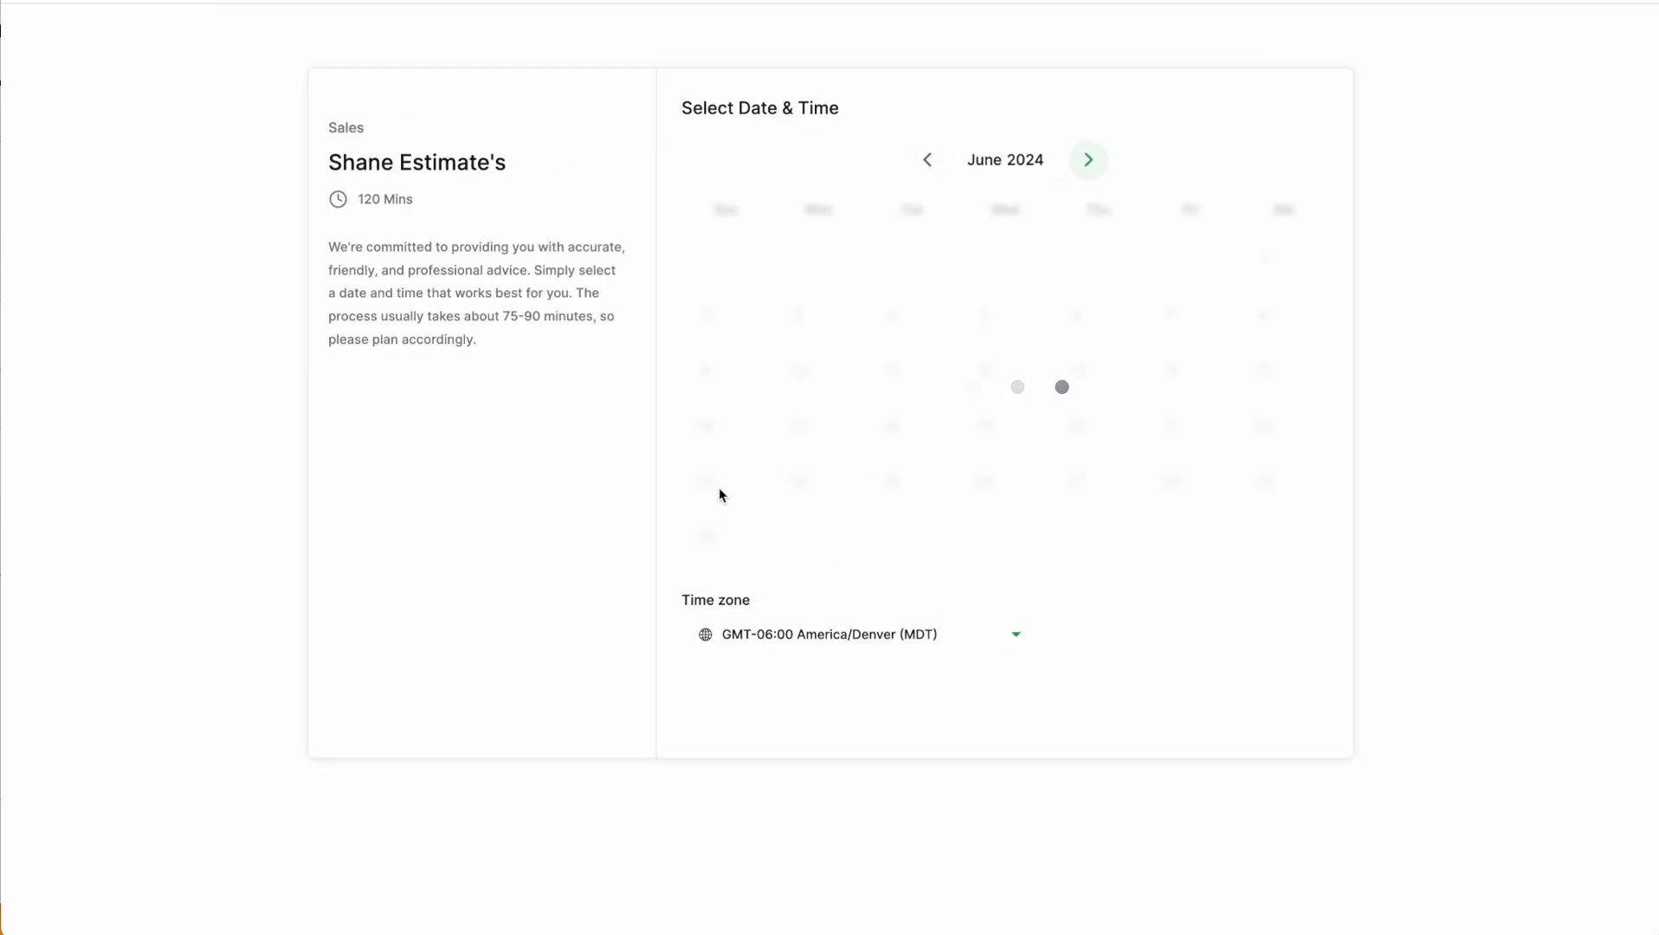